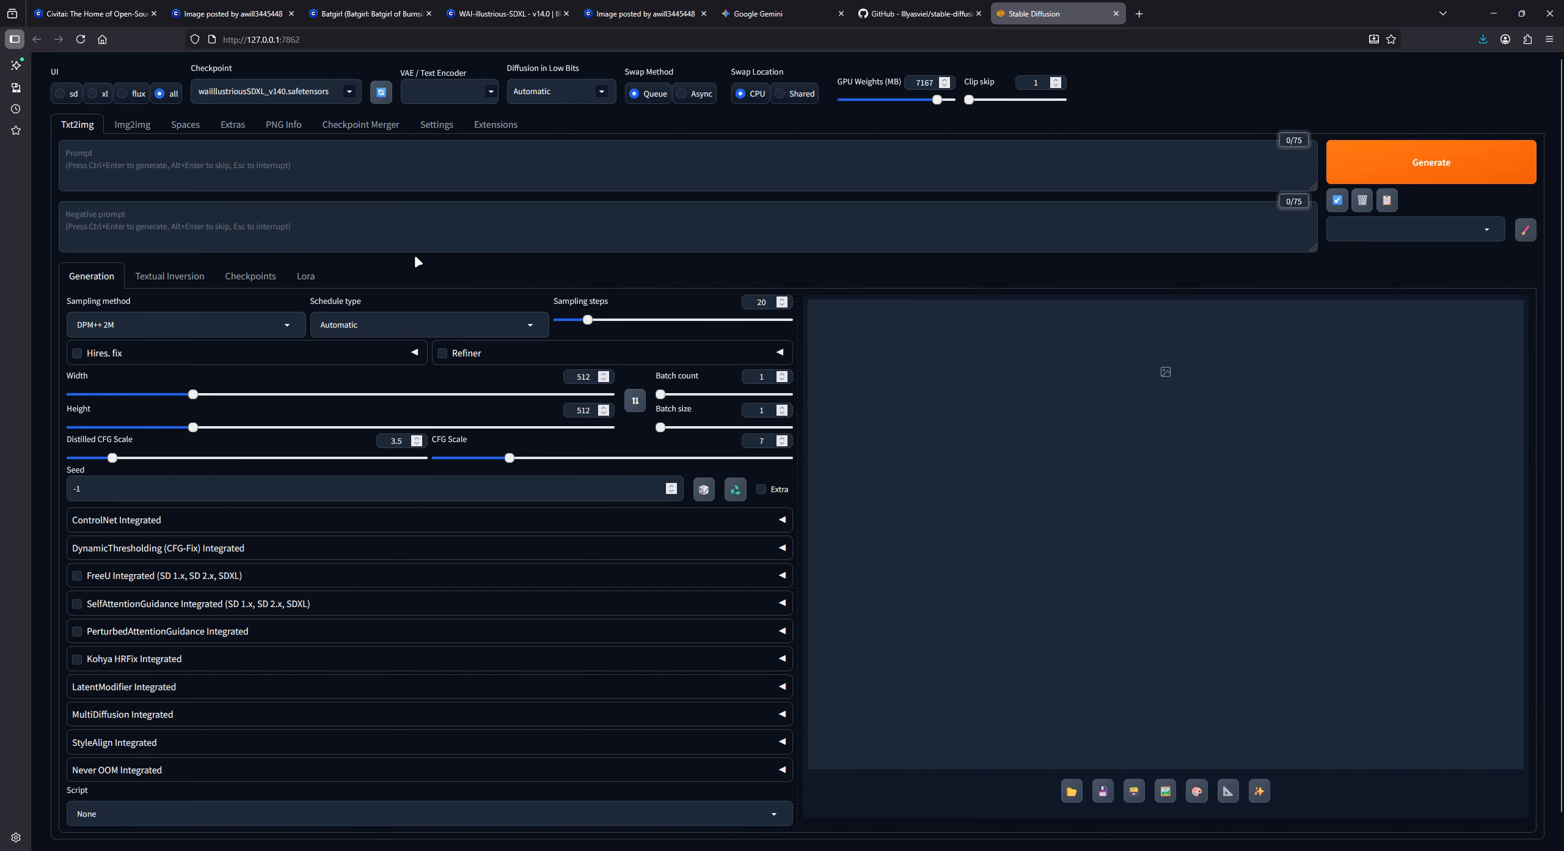
- Review the installed LoRAs and checkpoints, then return to the text-to-image generation settings
{"action": "left_click", "coordinate": [306, 278]}
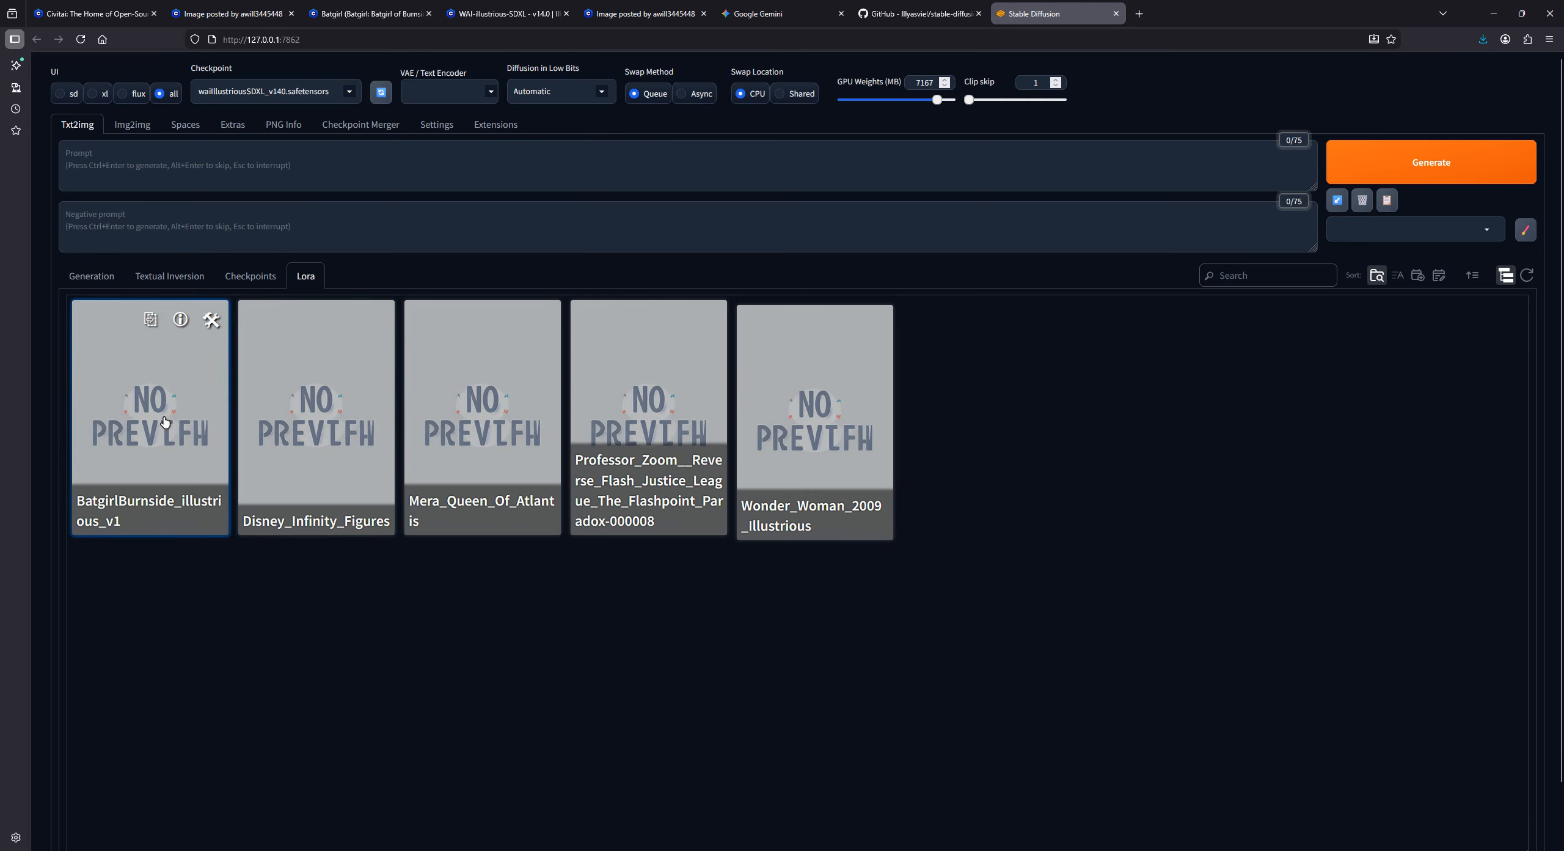
{"action": "mouse_move", "coordinate": [792, 431]}
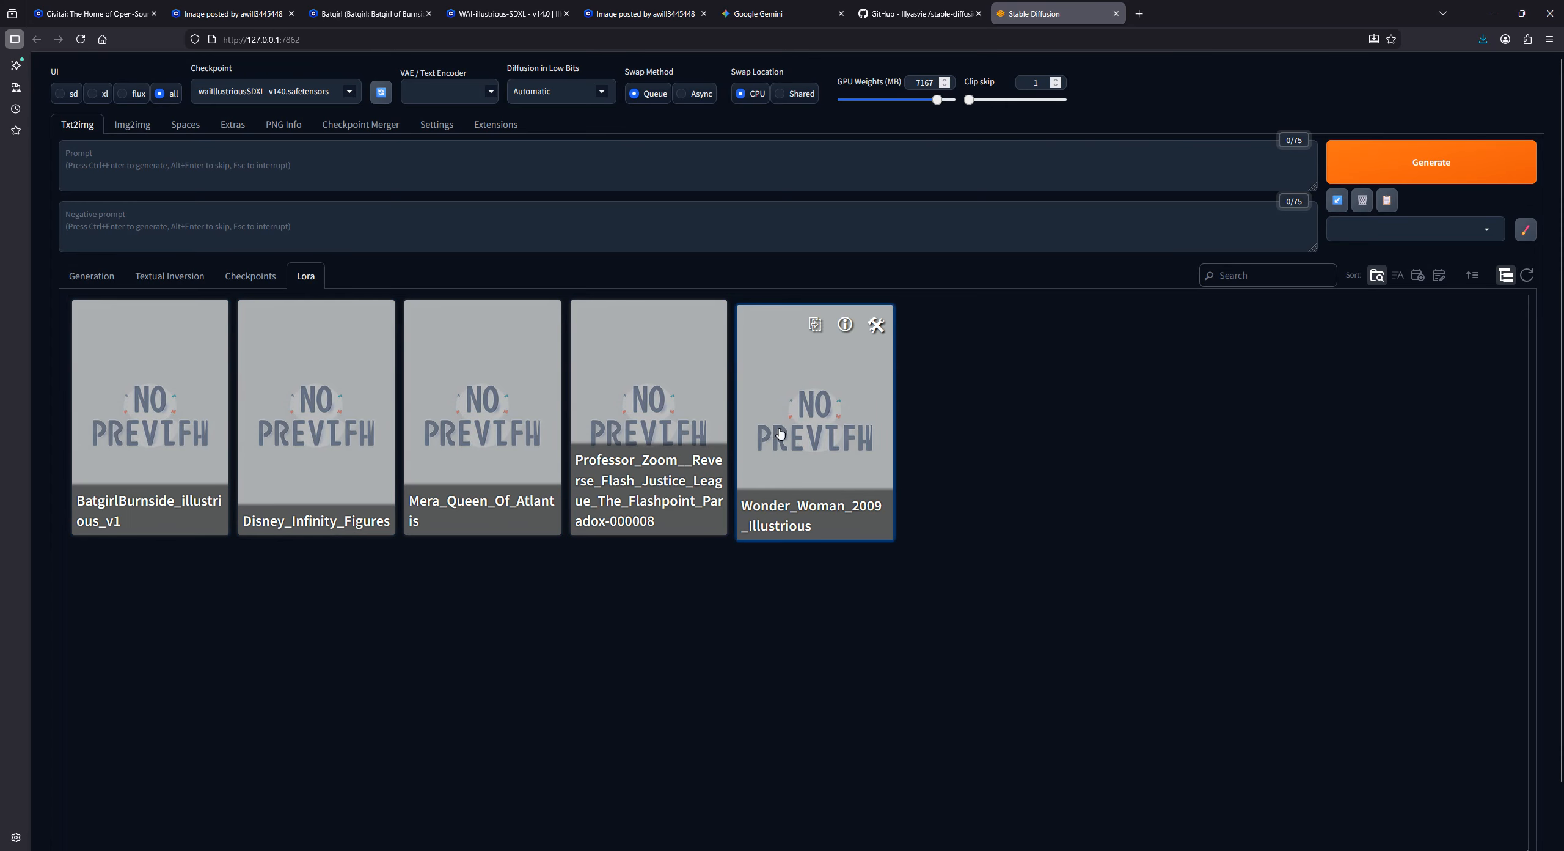
{"action": "left_click", "coordinate": [250, 275]}
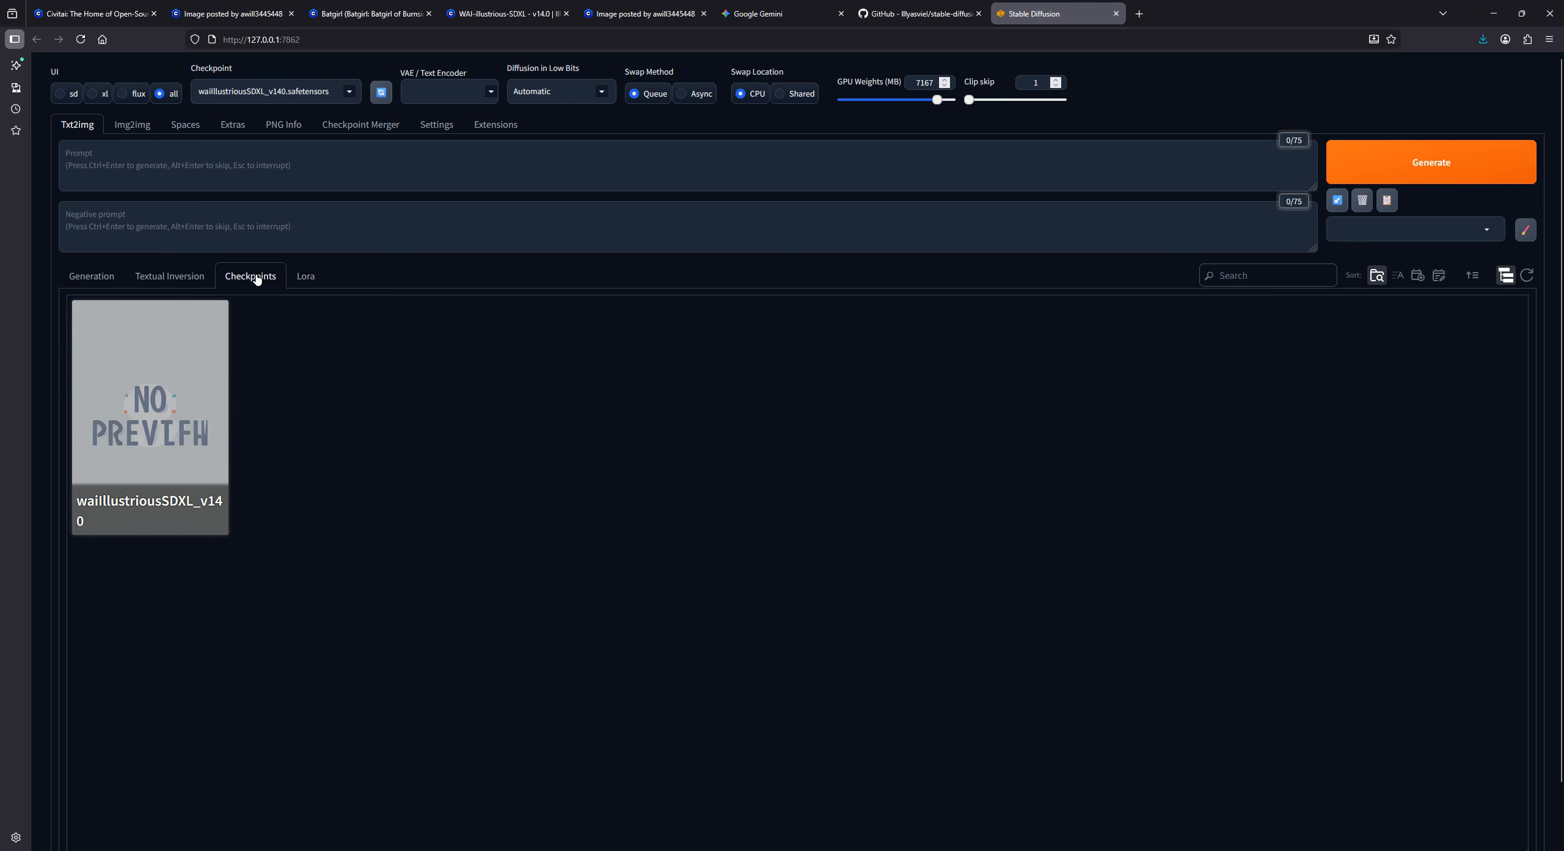
{"action": "mouse_move", "coordinate": [114, 394]}
{"action": "left_click", "coordinate": [104, 281]}
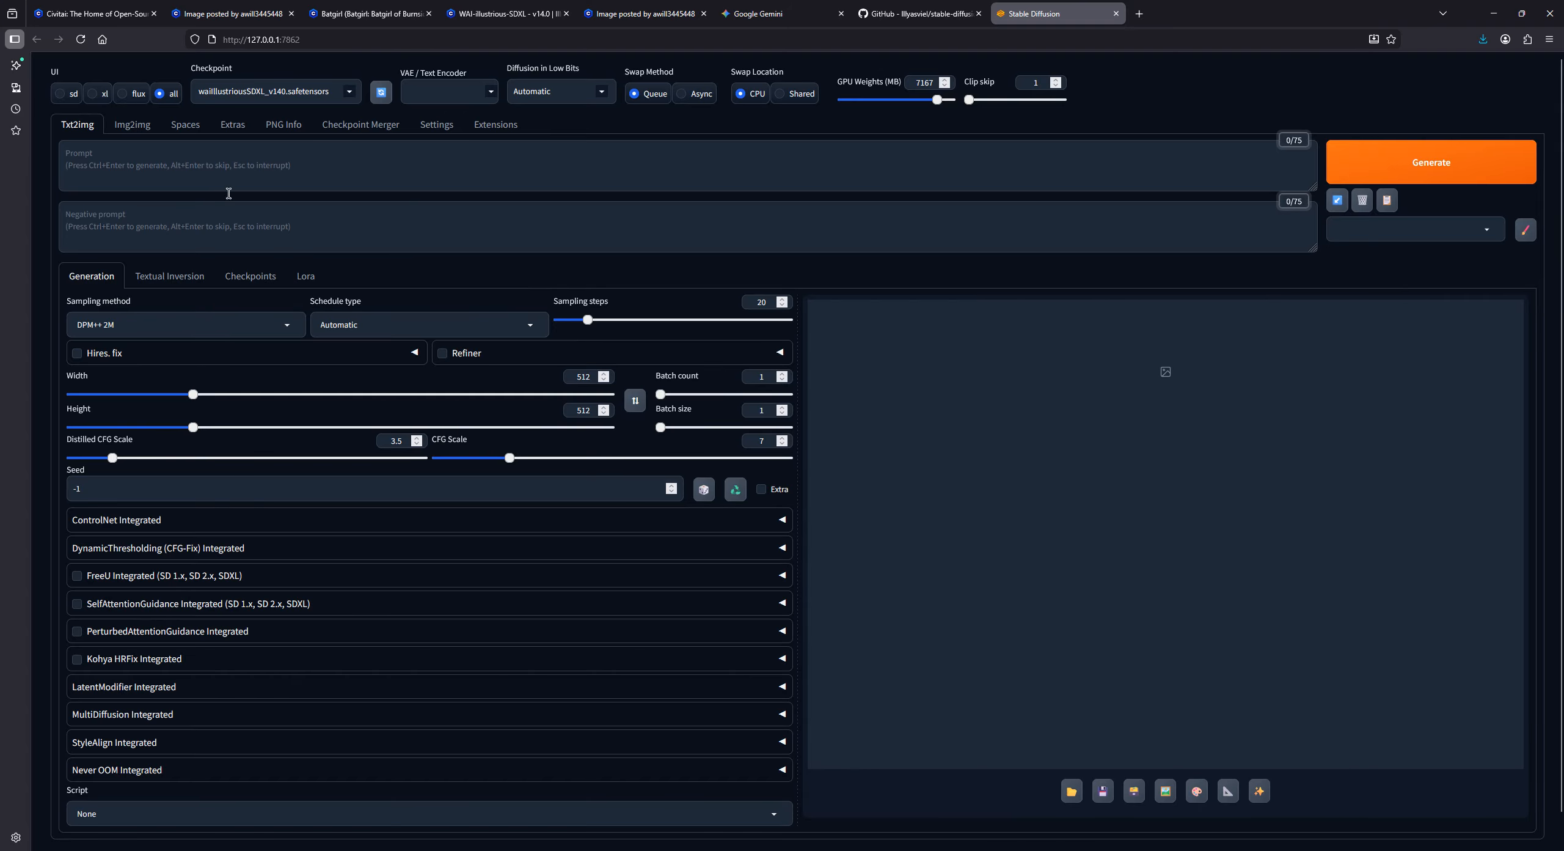
- Check the resources used for the Batgirl figure image on Civitai and view the WAI-illustrious-SDXL v14.0 model page
{"action": "left_click", "coordinate": [349, 5]}
{"action": "left_click", "coordinate": [232, 14]}
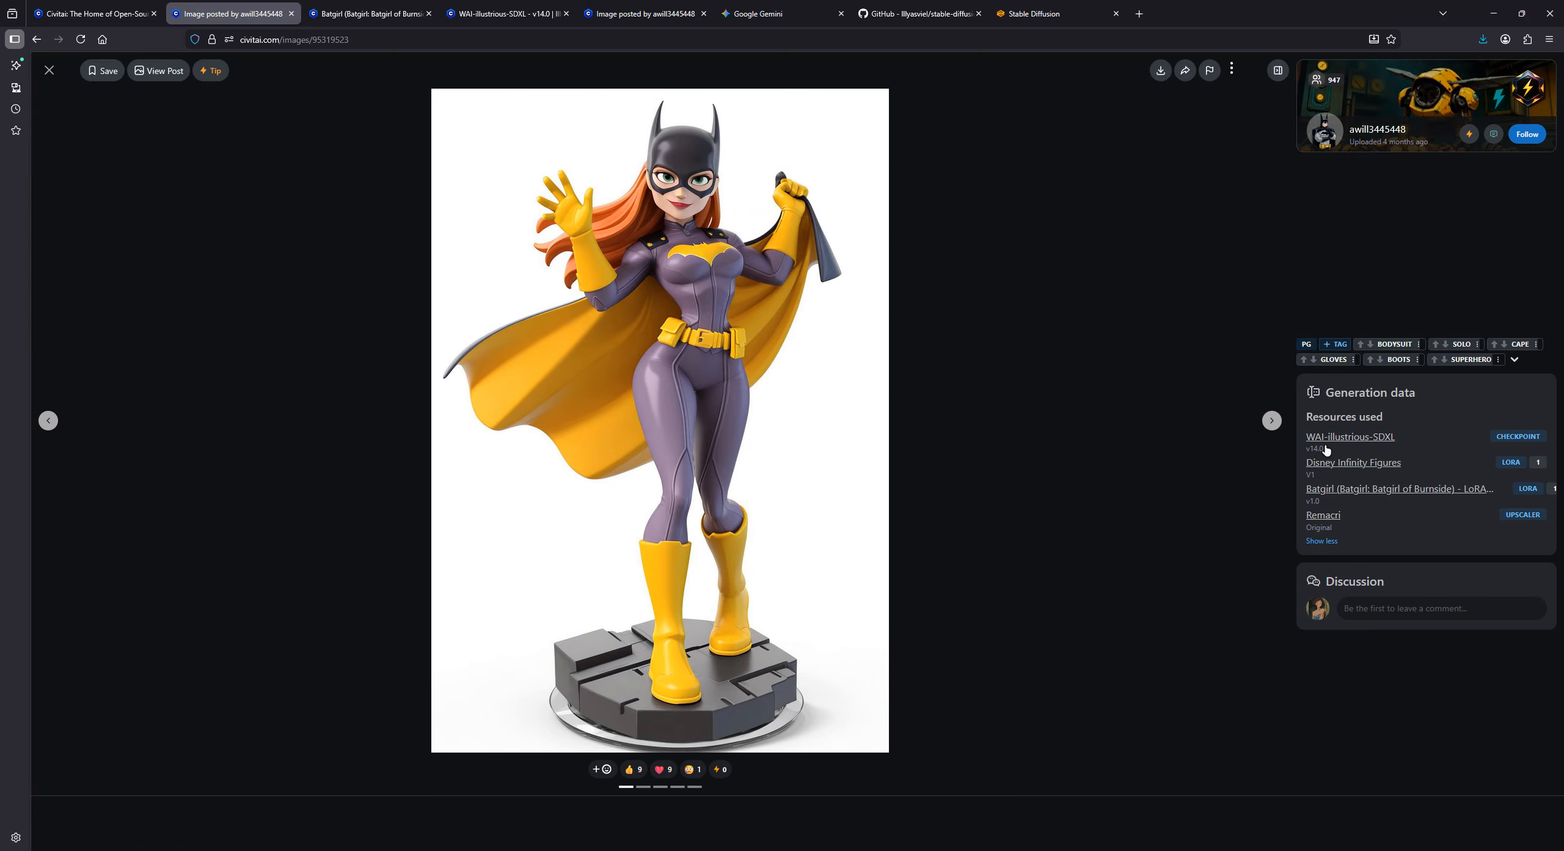
{"action": "right_click", "coordinate": [1351, 438]}
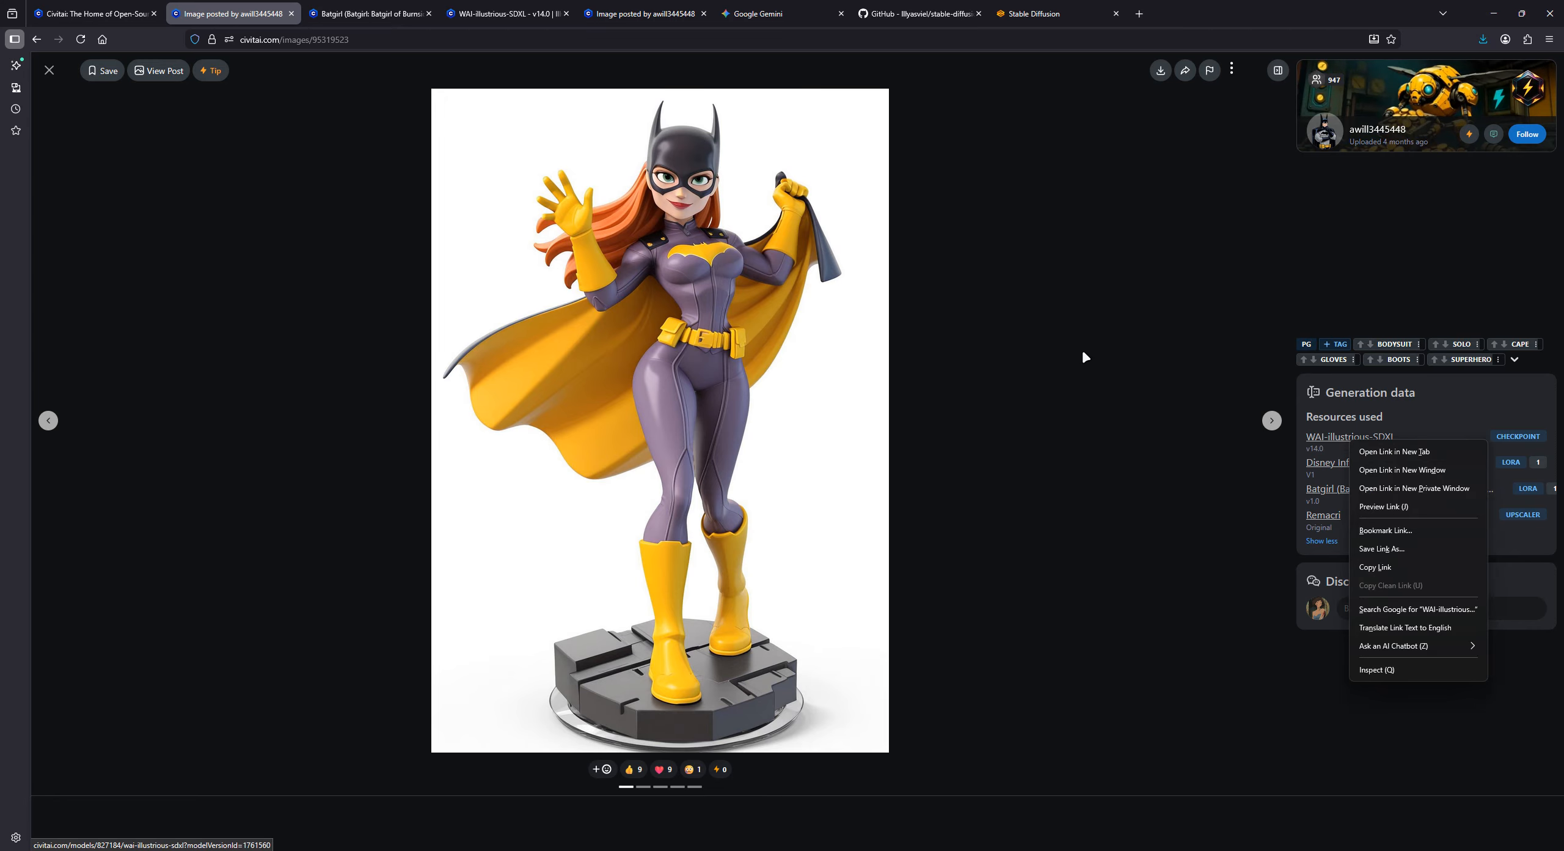
{"action": "key", "text": "Escape"}
{"action": "left_click", "coordinate": [507, 13]}
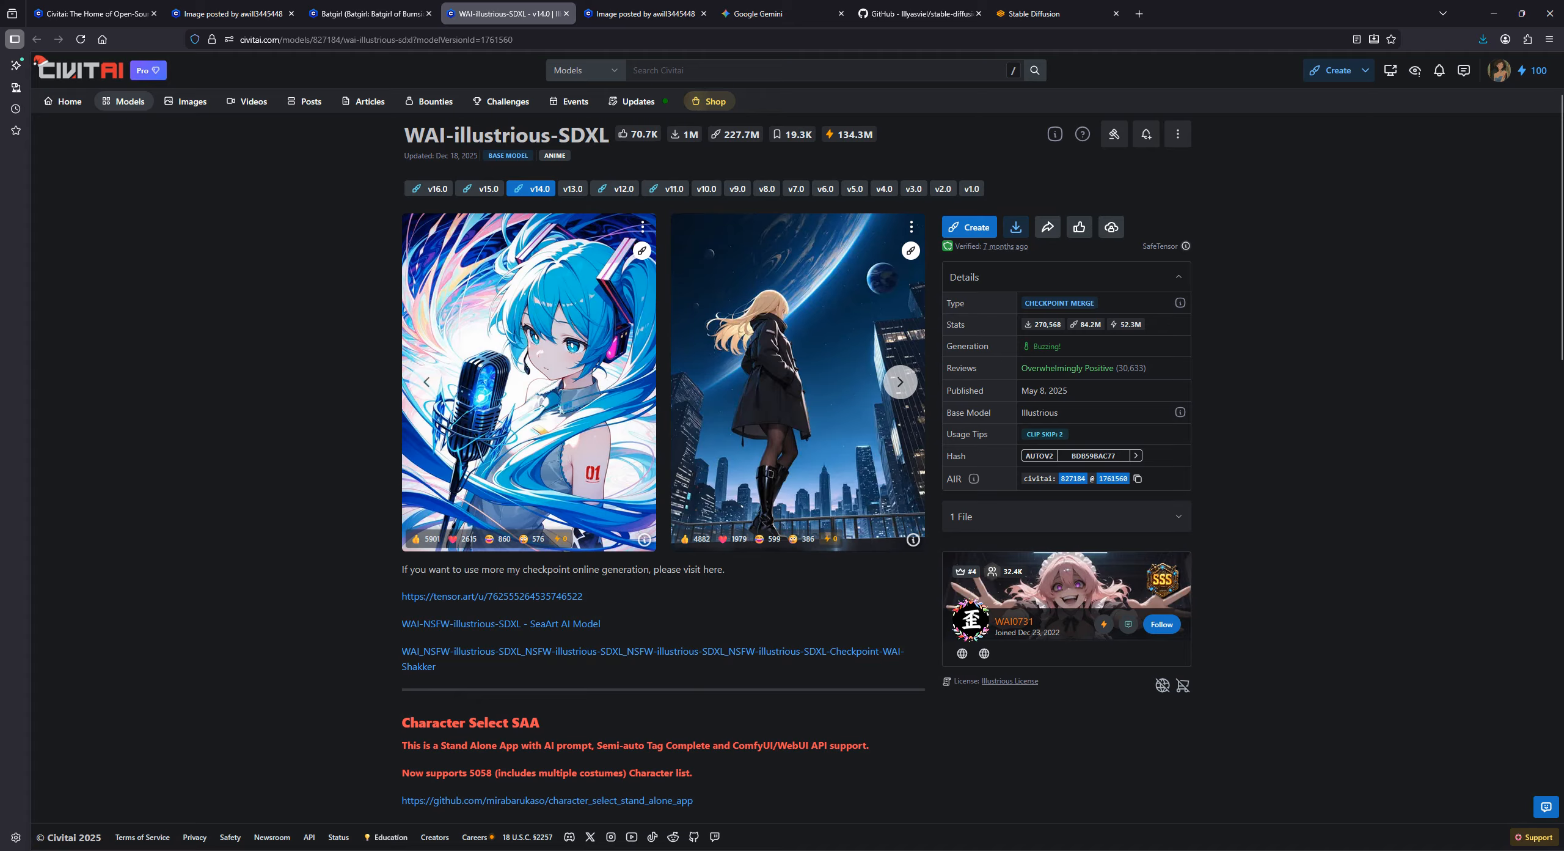
- In File Explorer, check the checkpoint file inside webui\models\Stable-diffusion, then return to the browser
{"action": "left_click", "coordinate": [526, 850]}
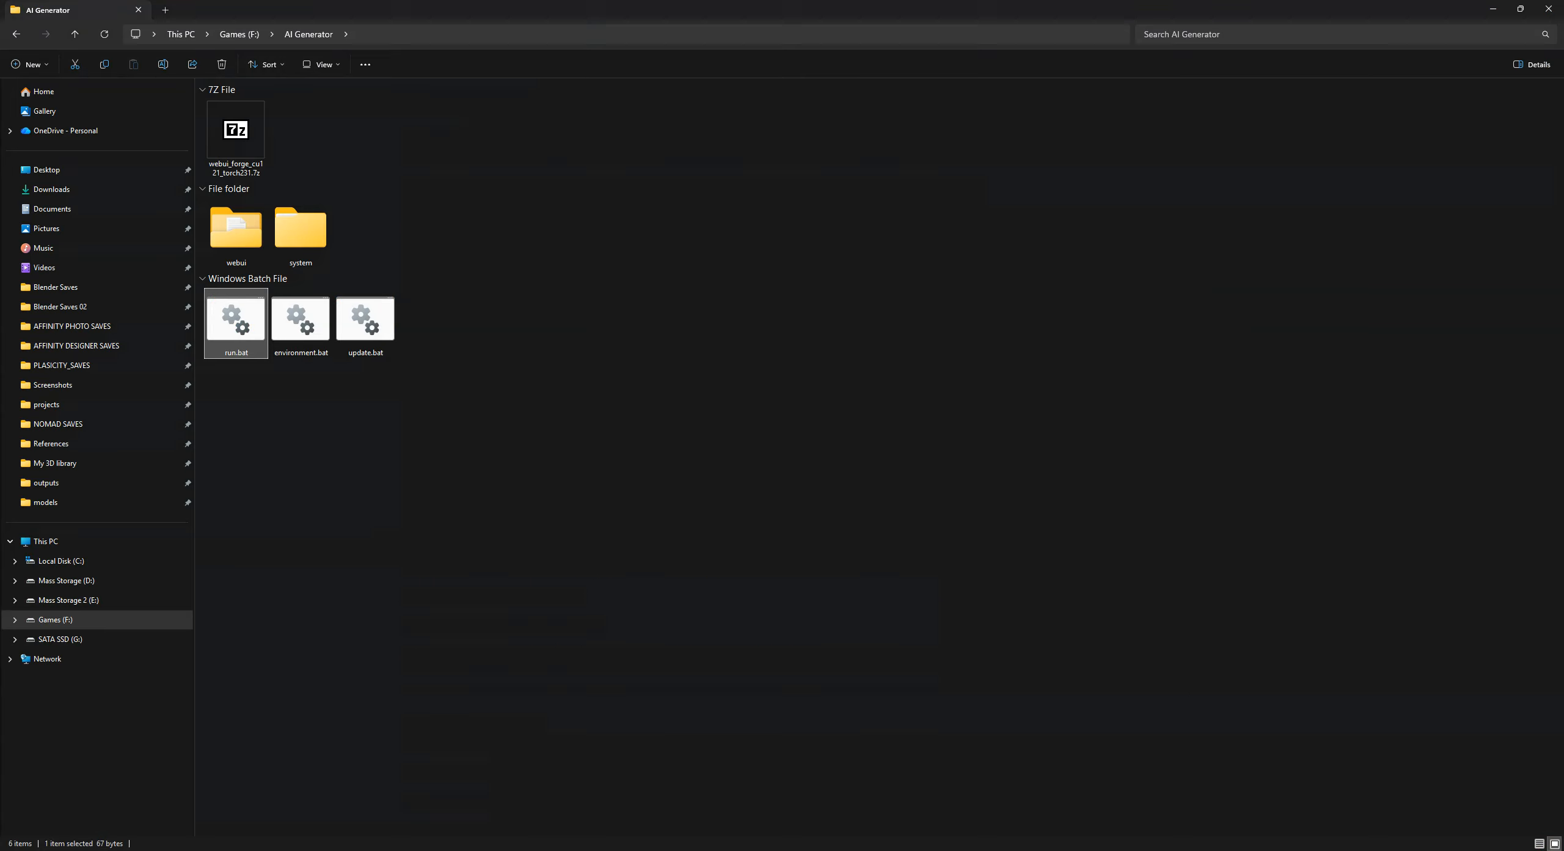
{"action": "double_click", "coordinate": [243, 237]}
{"action": "left_click", "coordinate": [300, 498]}
{"action": "double_click", "coordinate": [301, 501]}
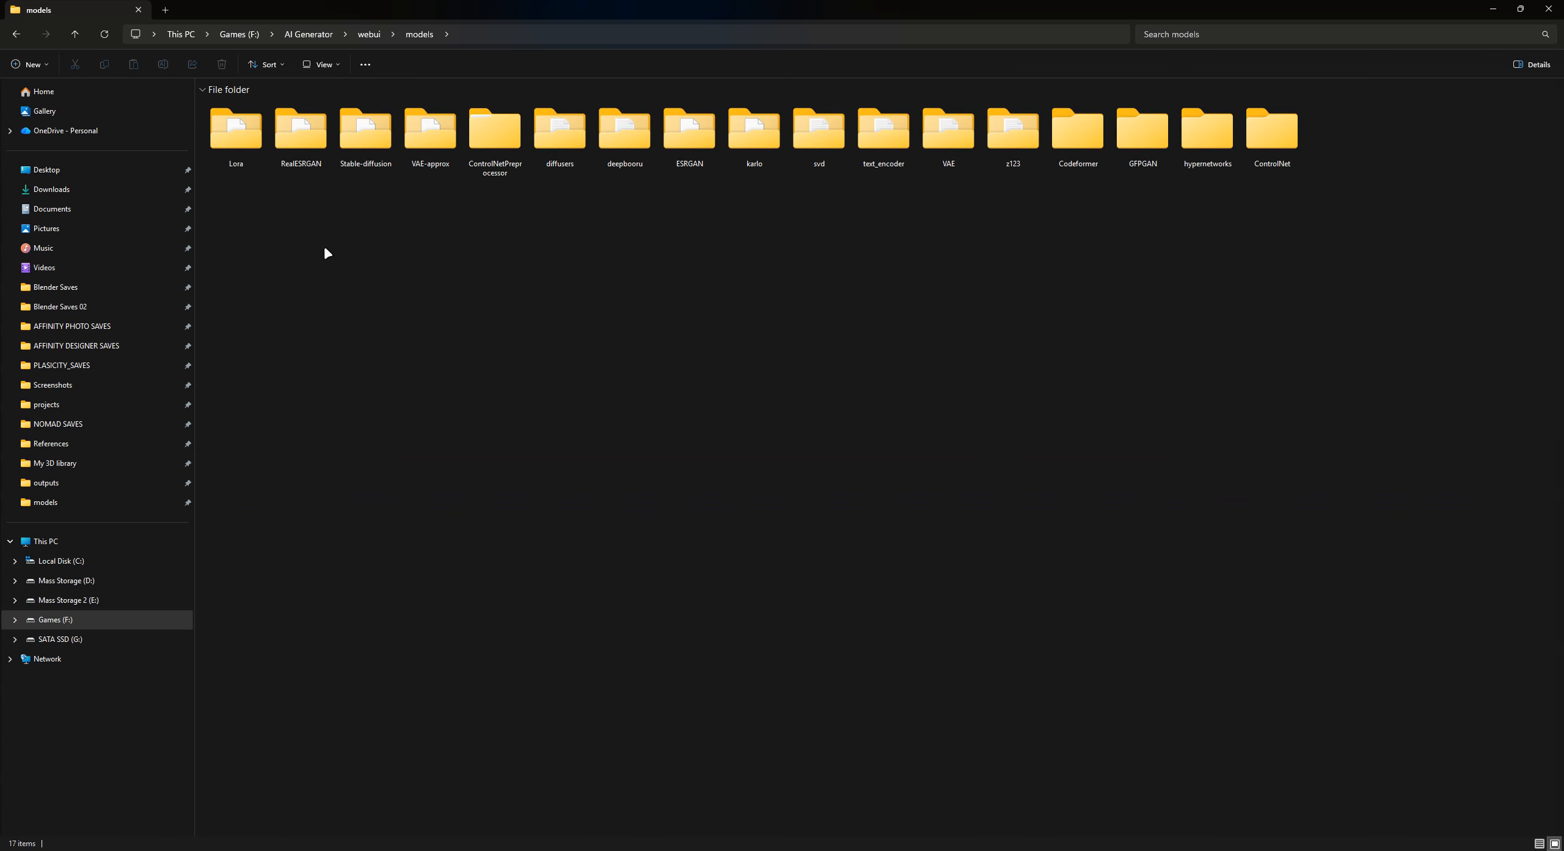
{"action": "double_click", "coordinate": [367, 131]}
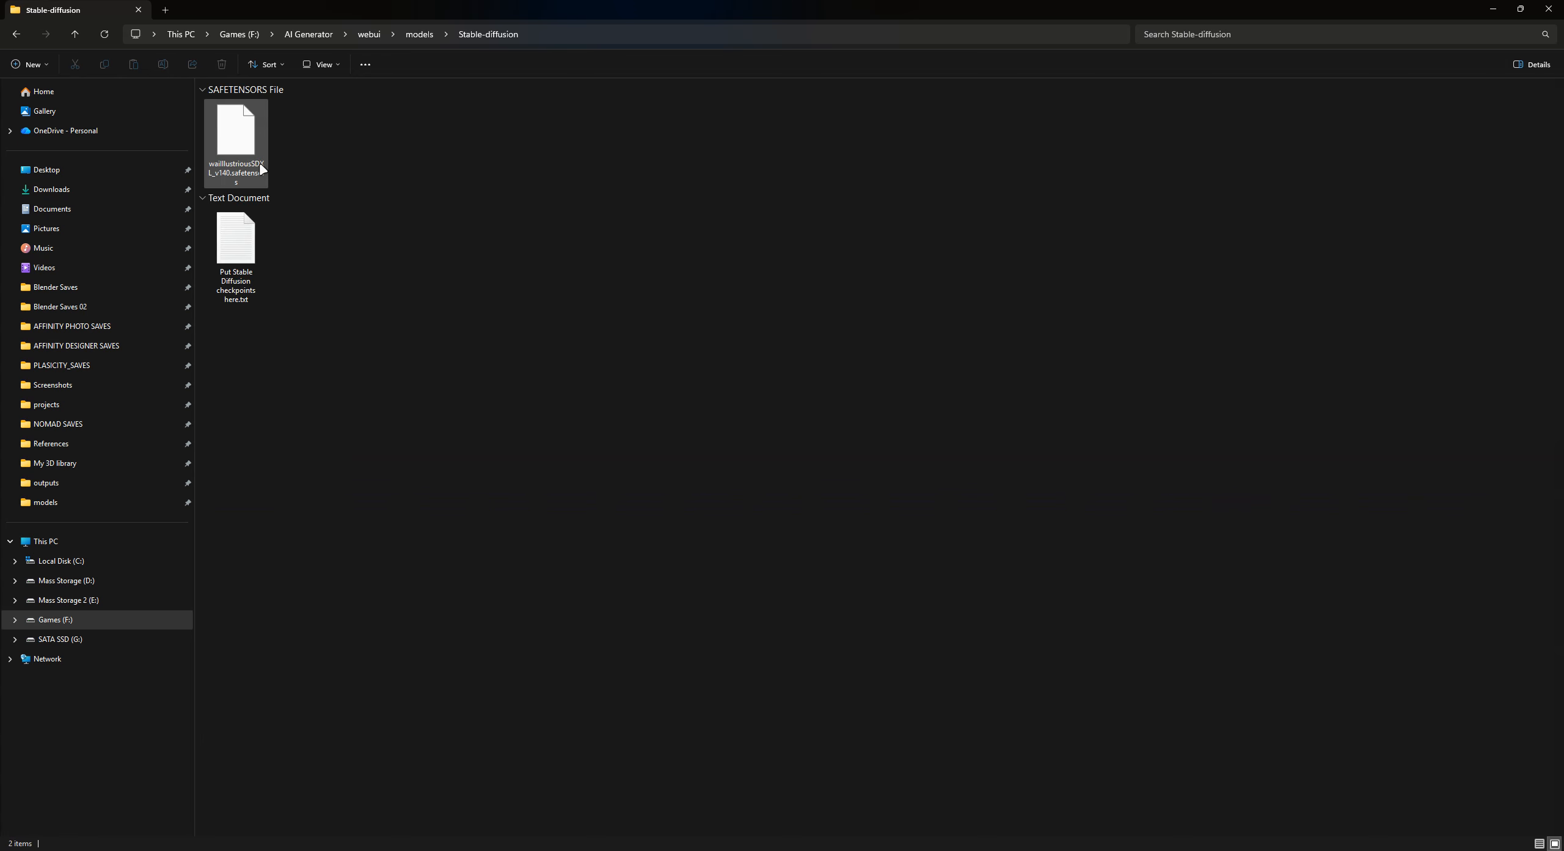
{"action": "key", "text": "alt+Left"}
{"action": "key", "text": "alt+Left"}
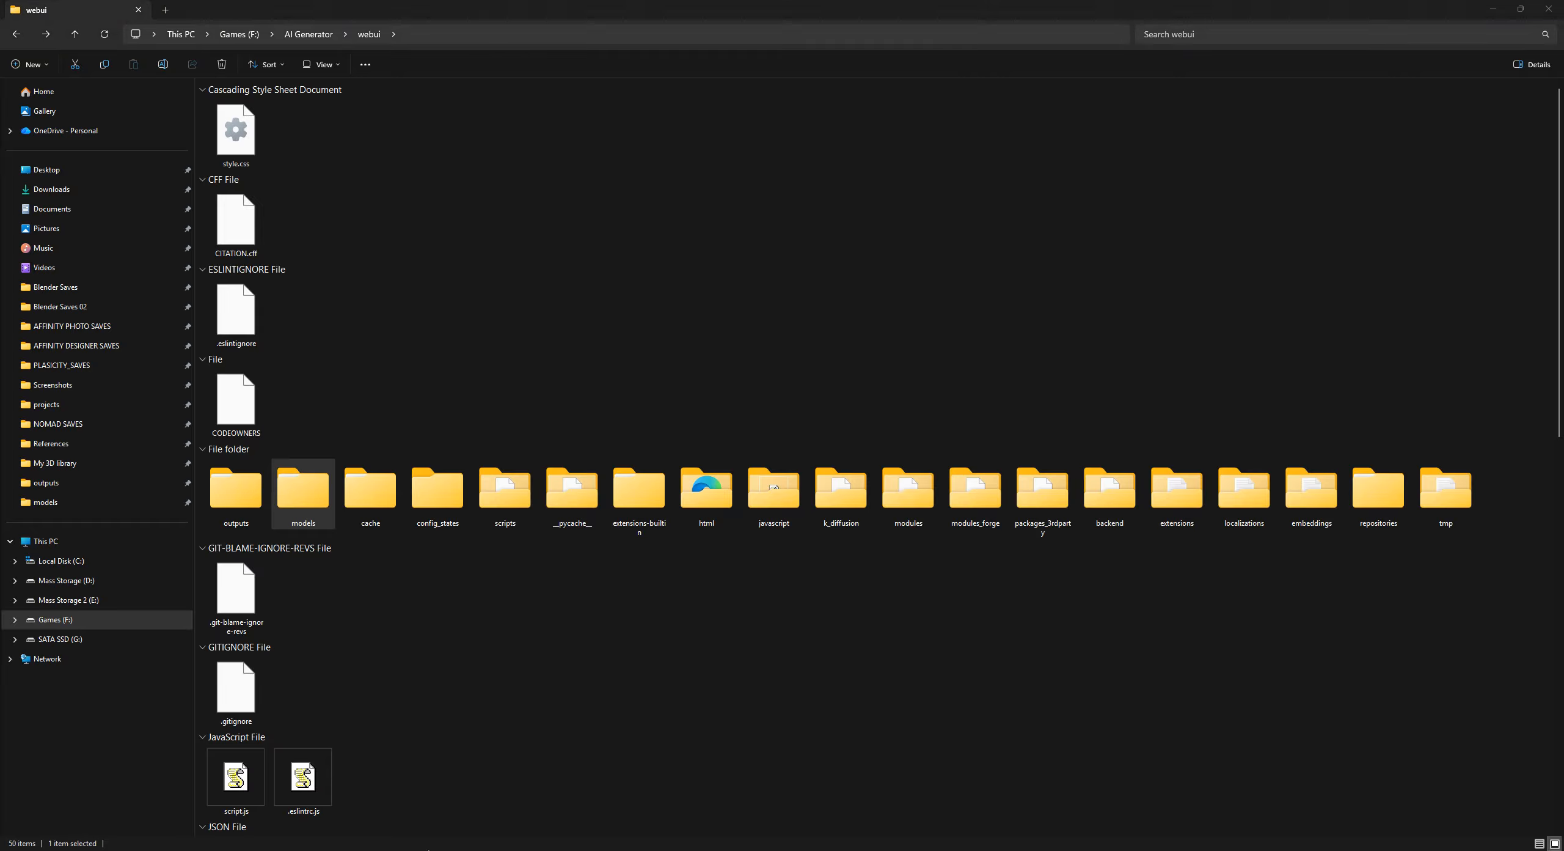
{"action": "key", "text": "alt+Tab"}
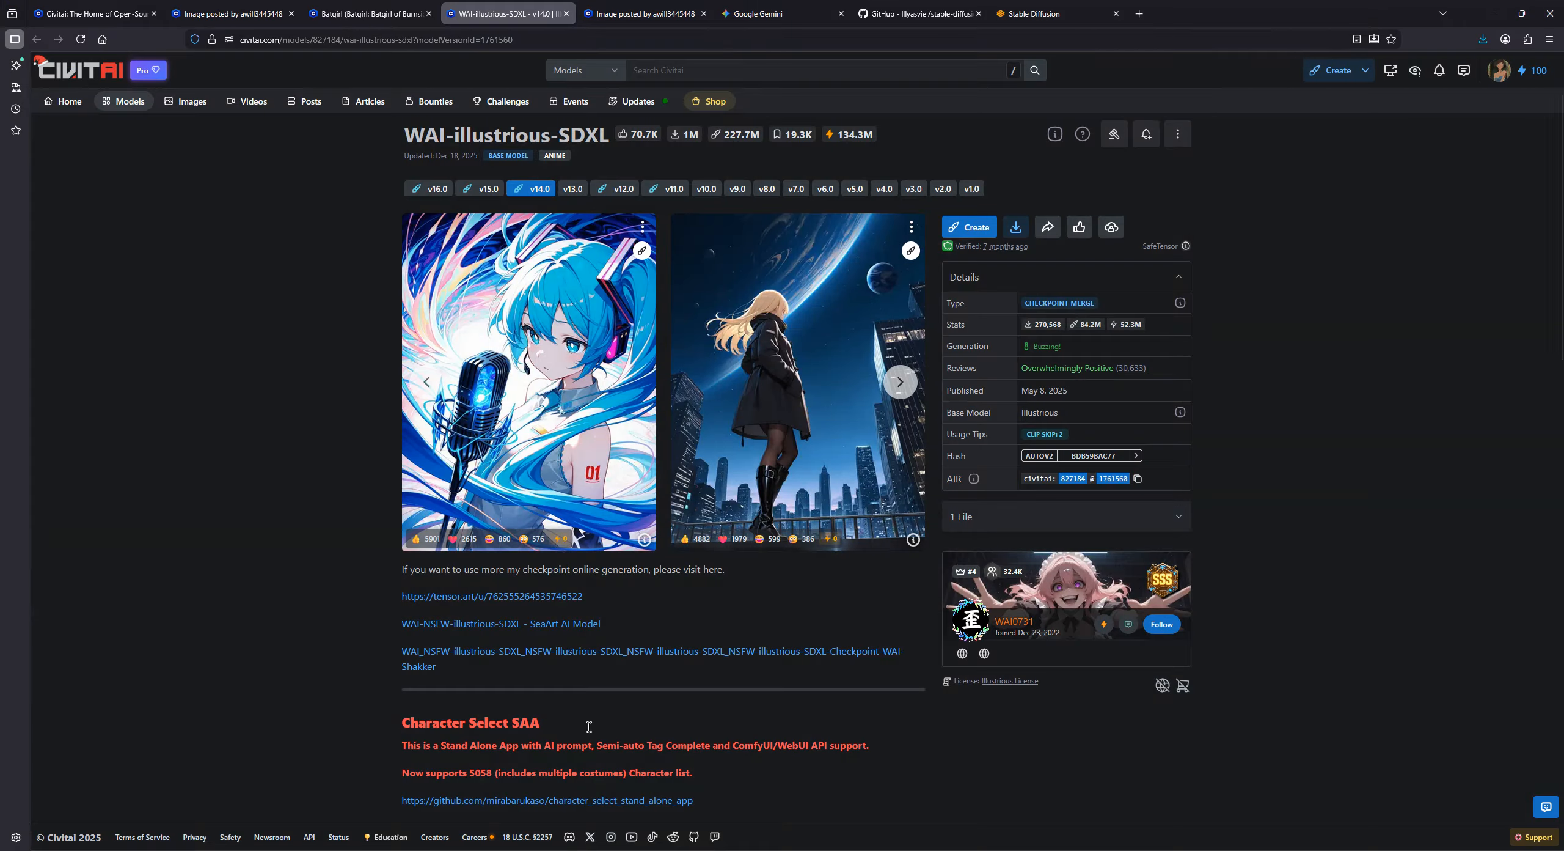
- Check the Batgirl of Burnside LoRA listed in the figure image's resources and view its Civitai model page
{"action": "left_click", "coordinate": [366, 5]}
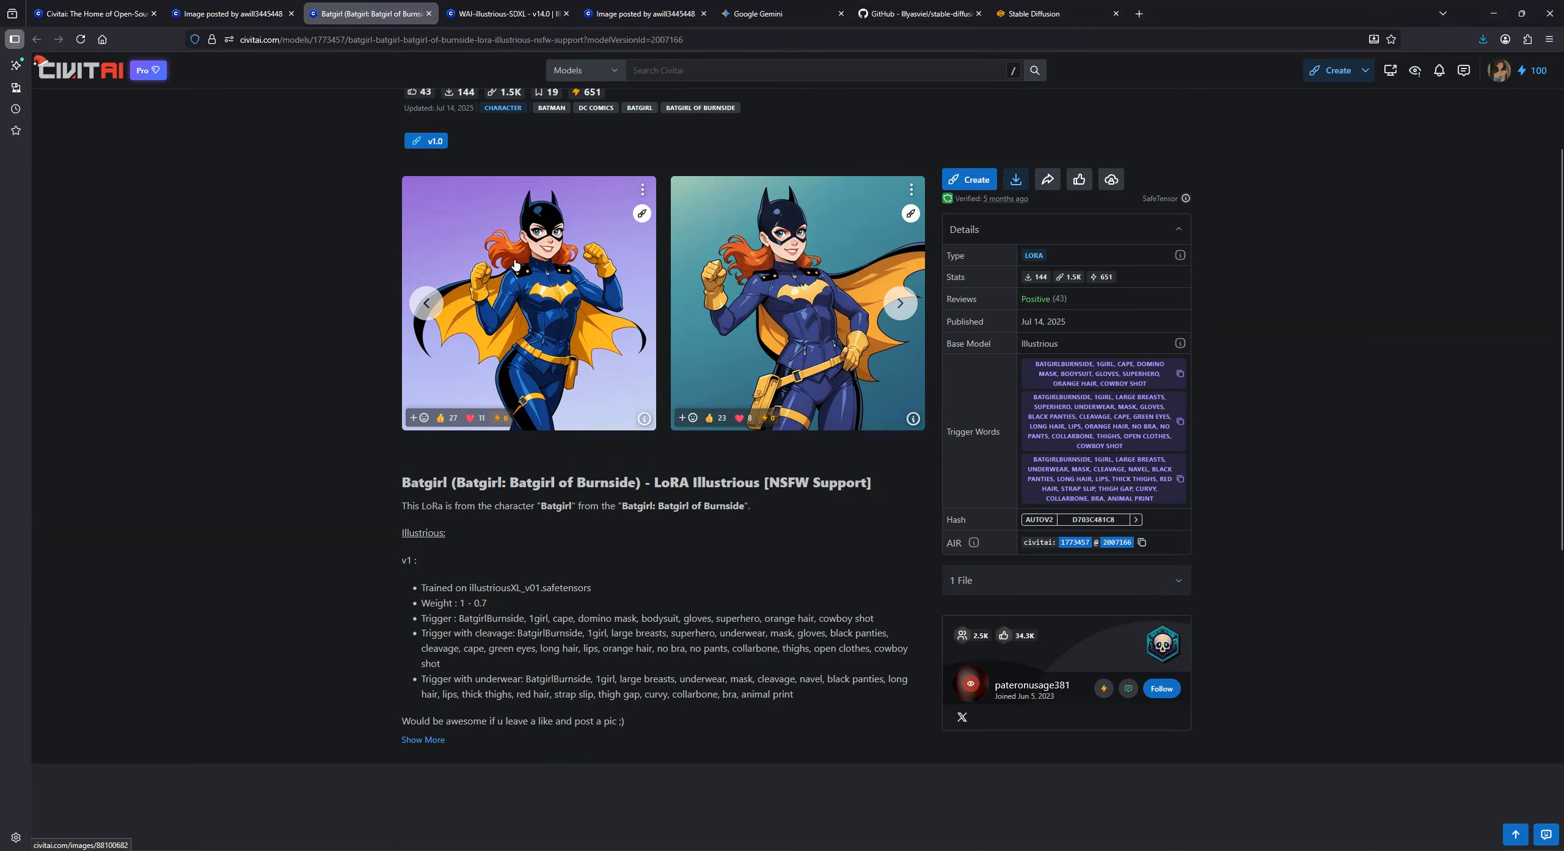
{"action": "key", "text": "ctrl+shift+Tab"}
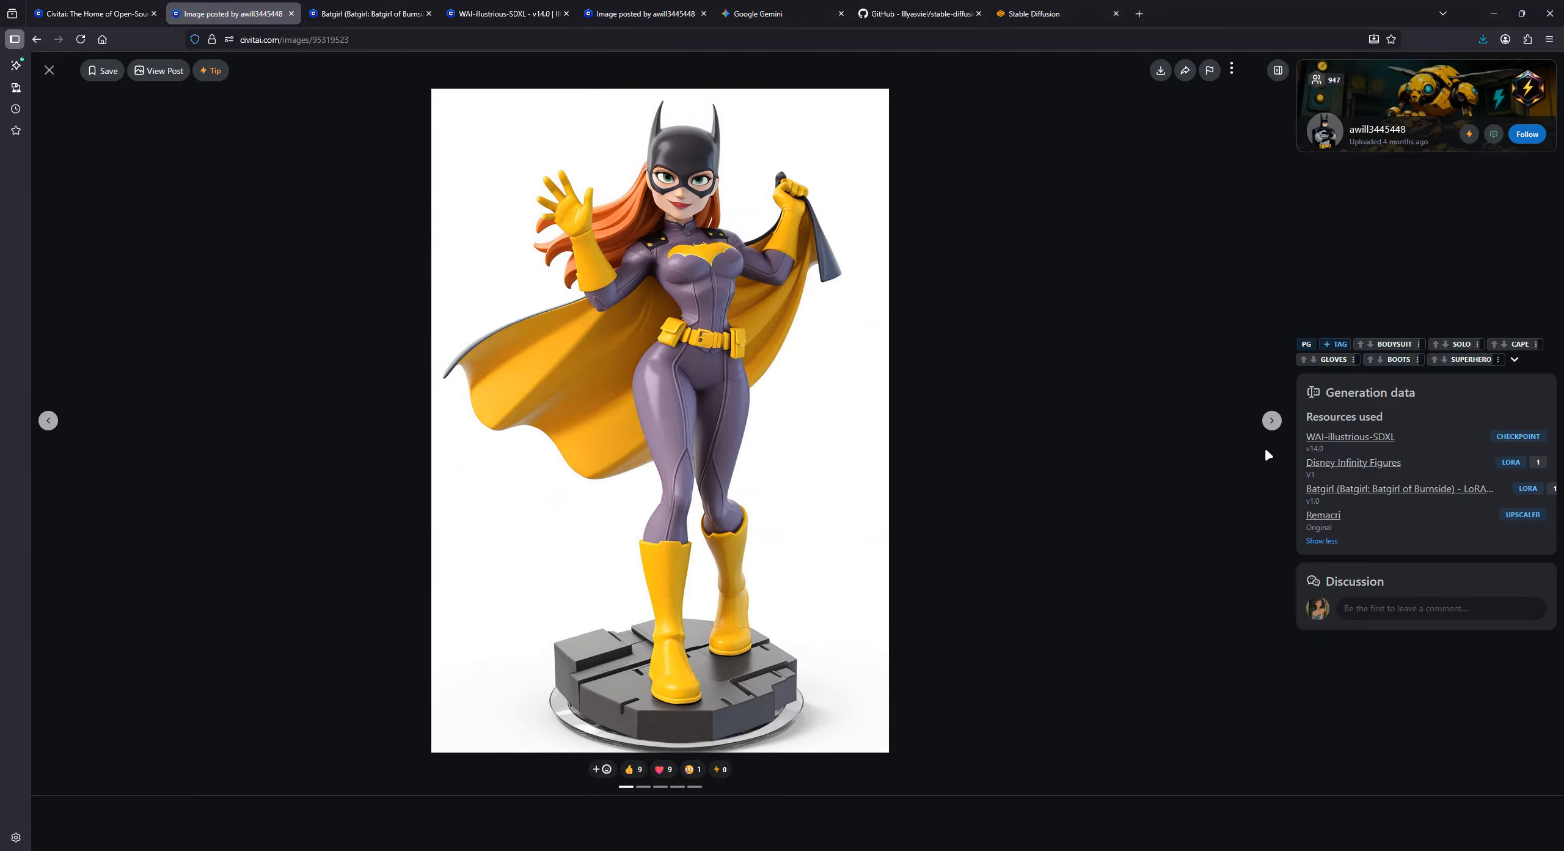
{"action": "right_click", "coordinate": [1351, 494]}
{"action": "left_click", "coordinate": [1202, 400]}
{"action": "left_click", "coordinate": [367, 14]}
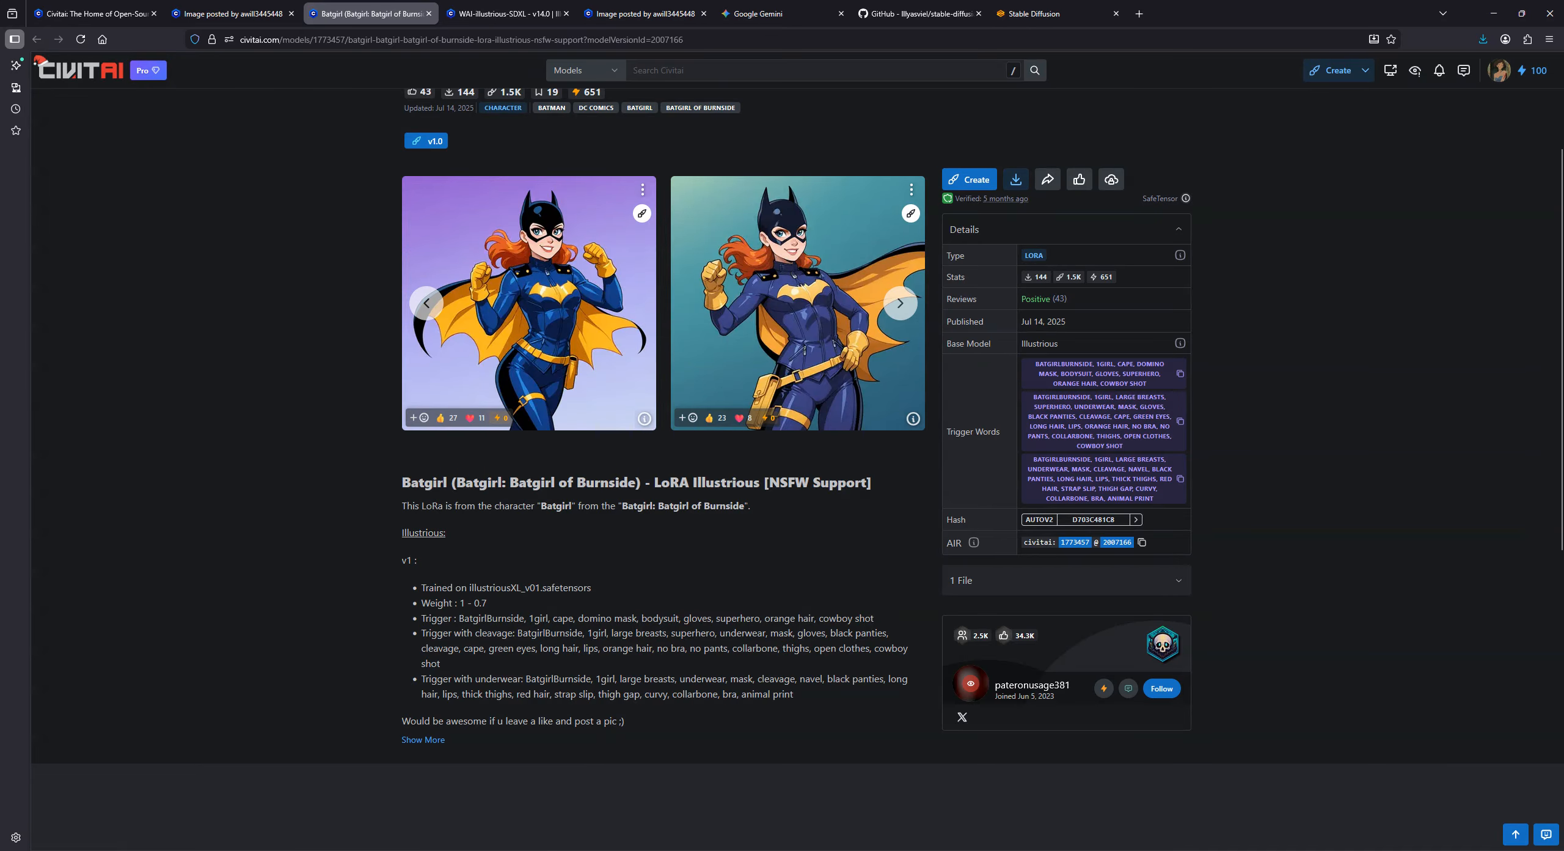
- In File Explorer, check the LoRA files inside webui\models\Lora, then return to the browser
{"action": "left_click", "coordinate": [526, 850]}
{"action": "double_click", "coordinate": [303, 489]}
{"action": "double_click", "coordinate": [239, 133]}
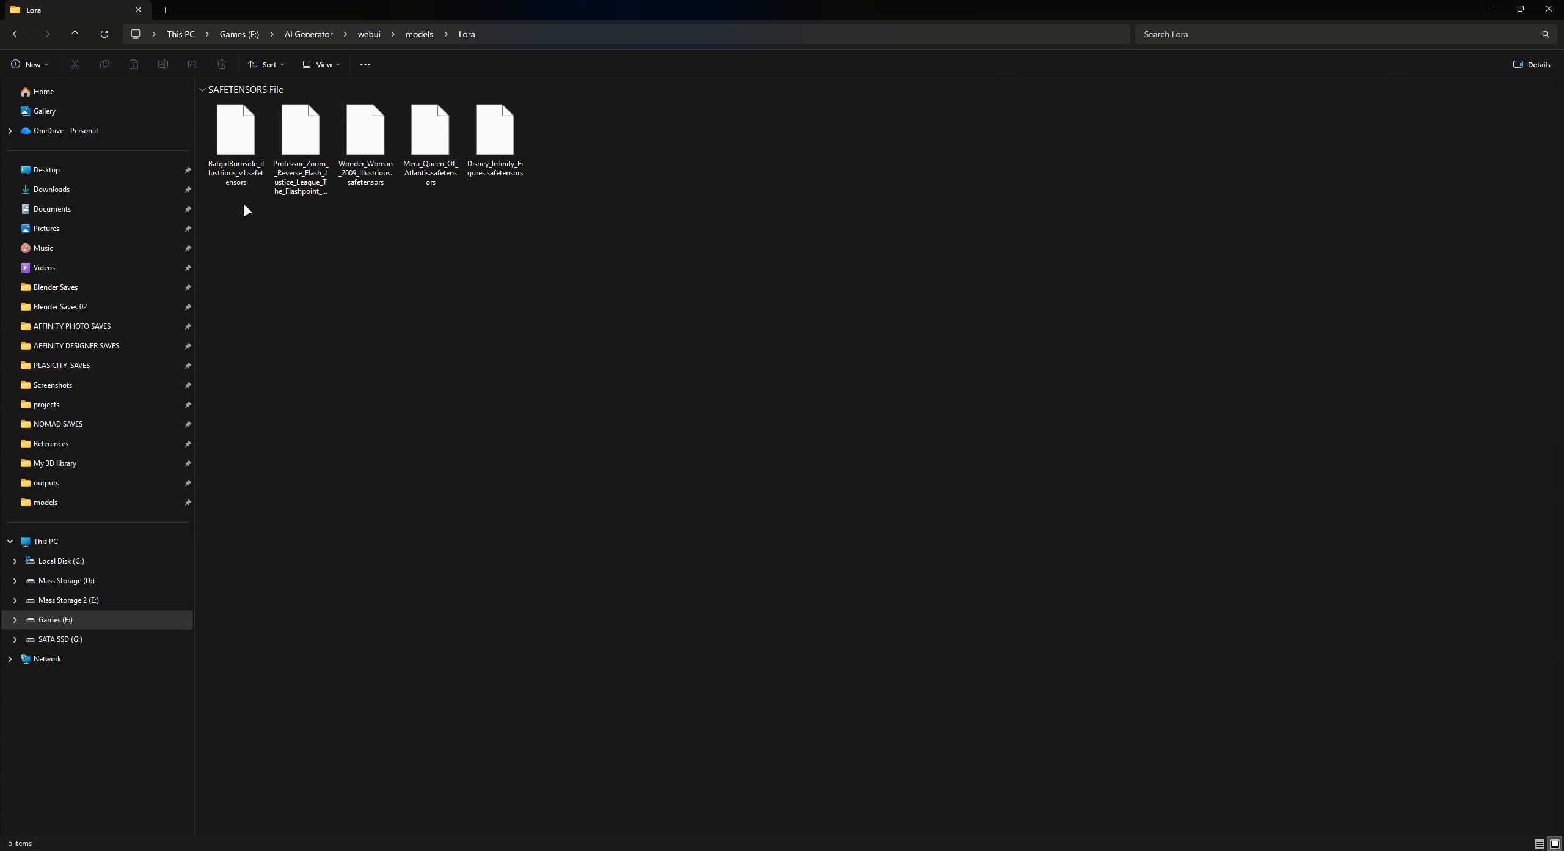
{"action": "left_click_drag", "start_coordinate": [257, 219], "coordinate": [604, 157]}
{"action": "left_click", "coordinate": [607, 225]}
{"action": "mouse_move", "coordinate": [423, 850]}
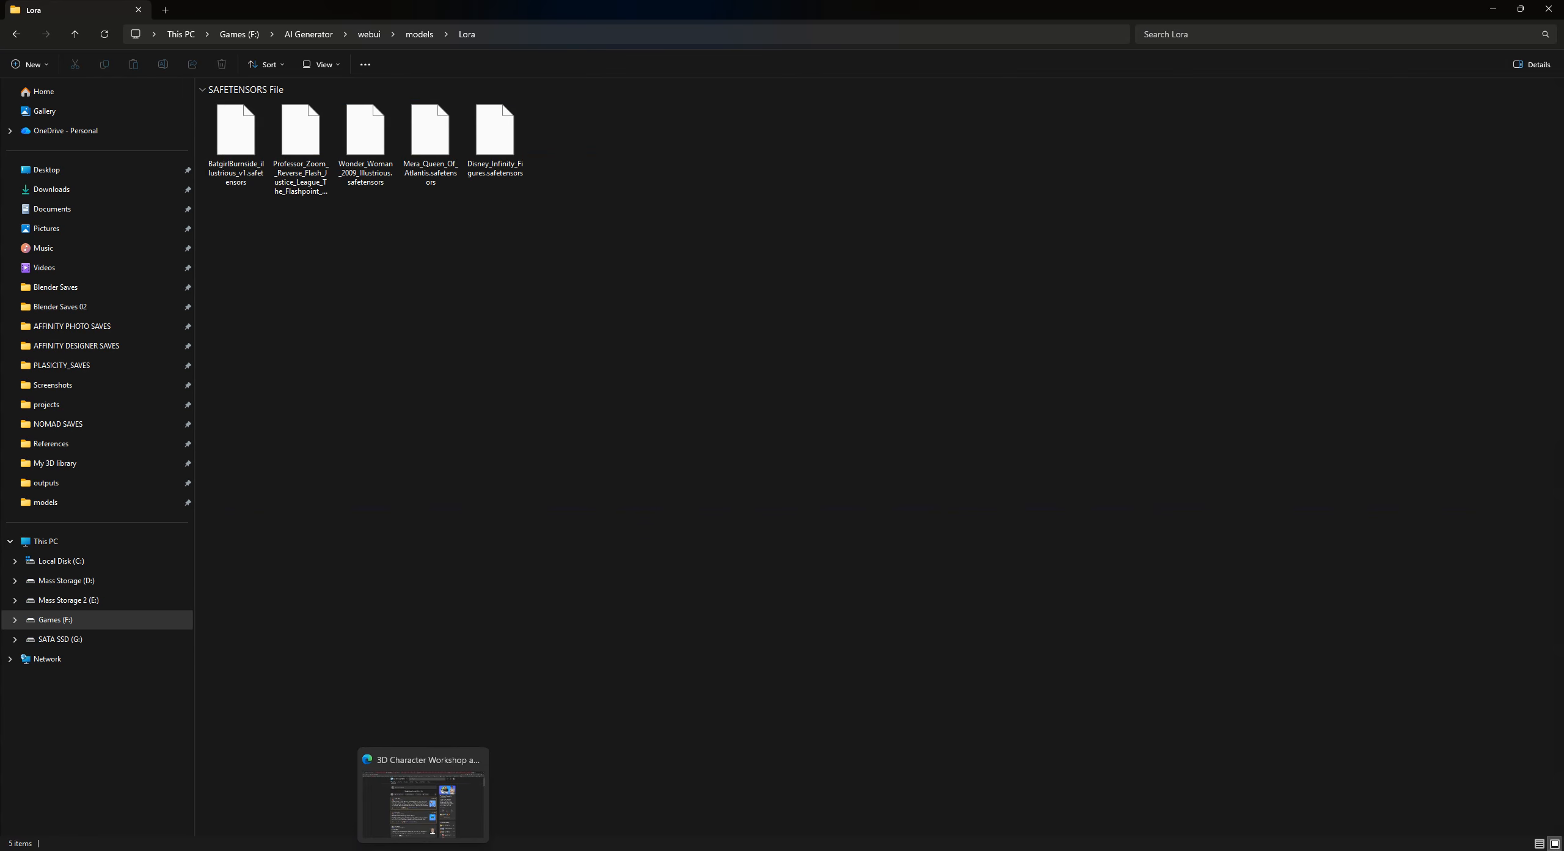
{"action": "left_click", "coordinate": [423, 798]}
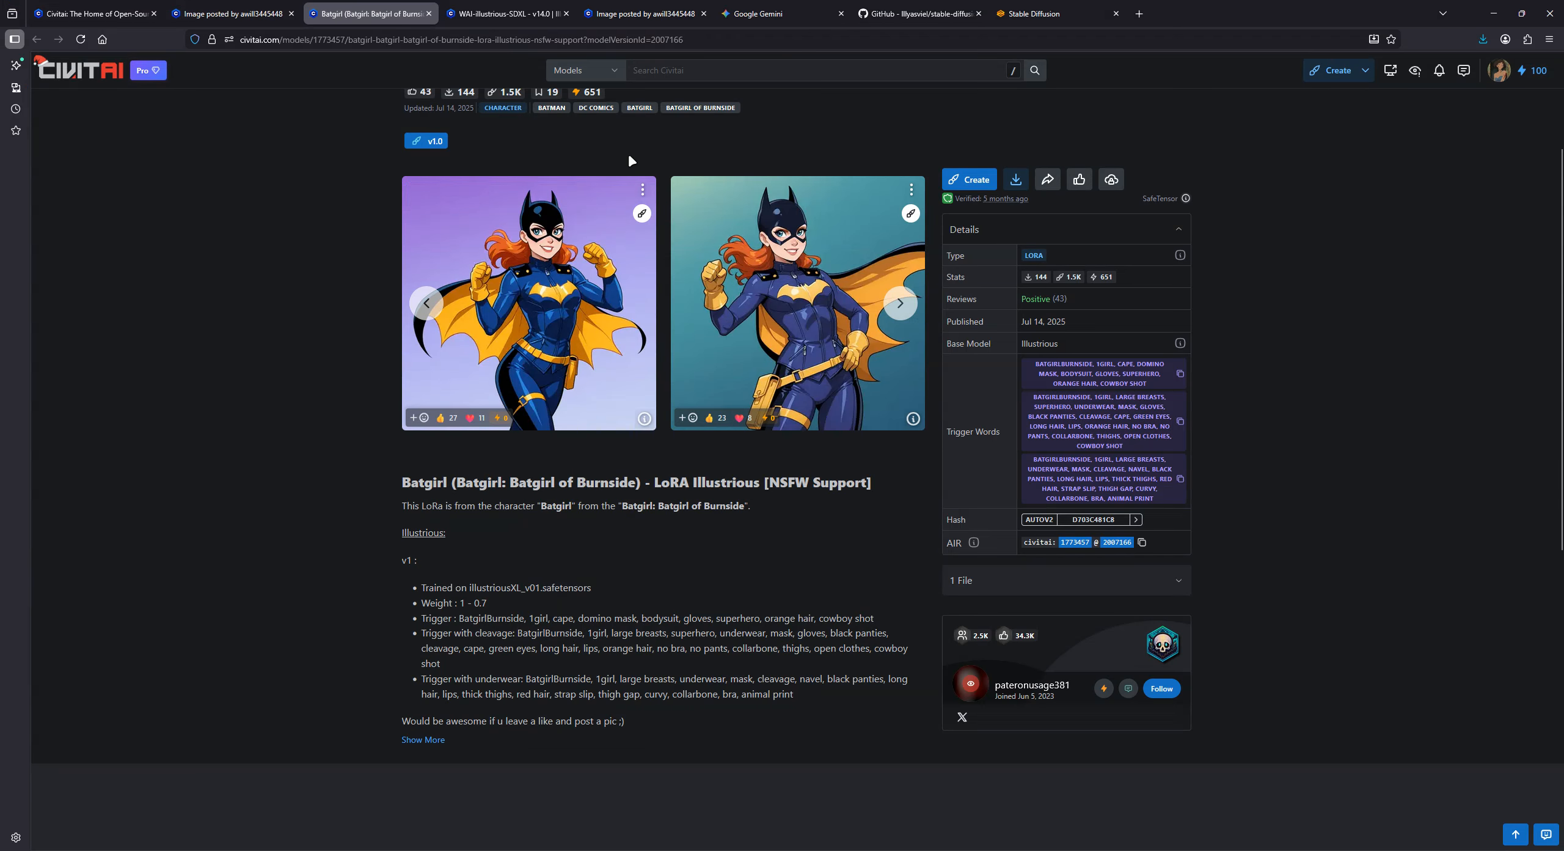
- Switch to Stable Diffusion and select the waiIllustriousSDXL_v140.safetensors checkpoint
{"action": "left_click", "coordinate": [1045, 13]}
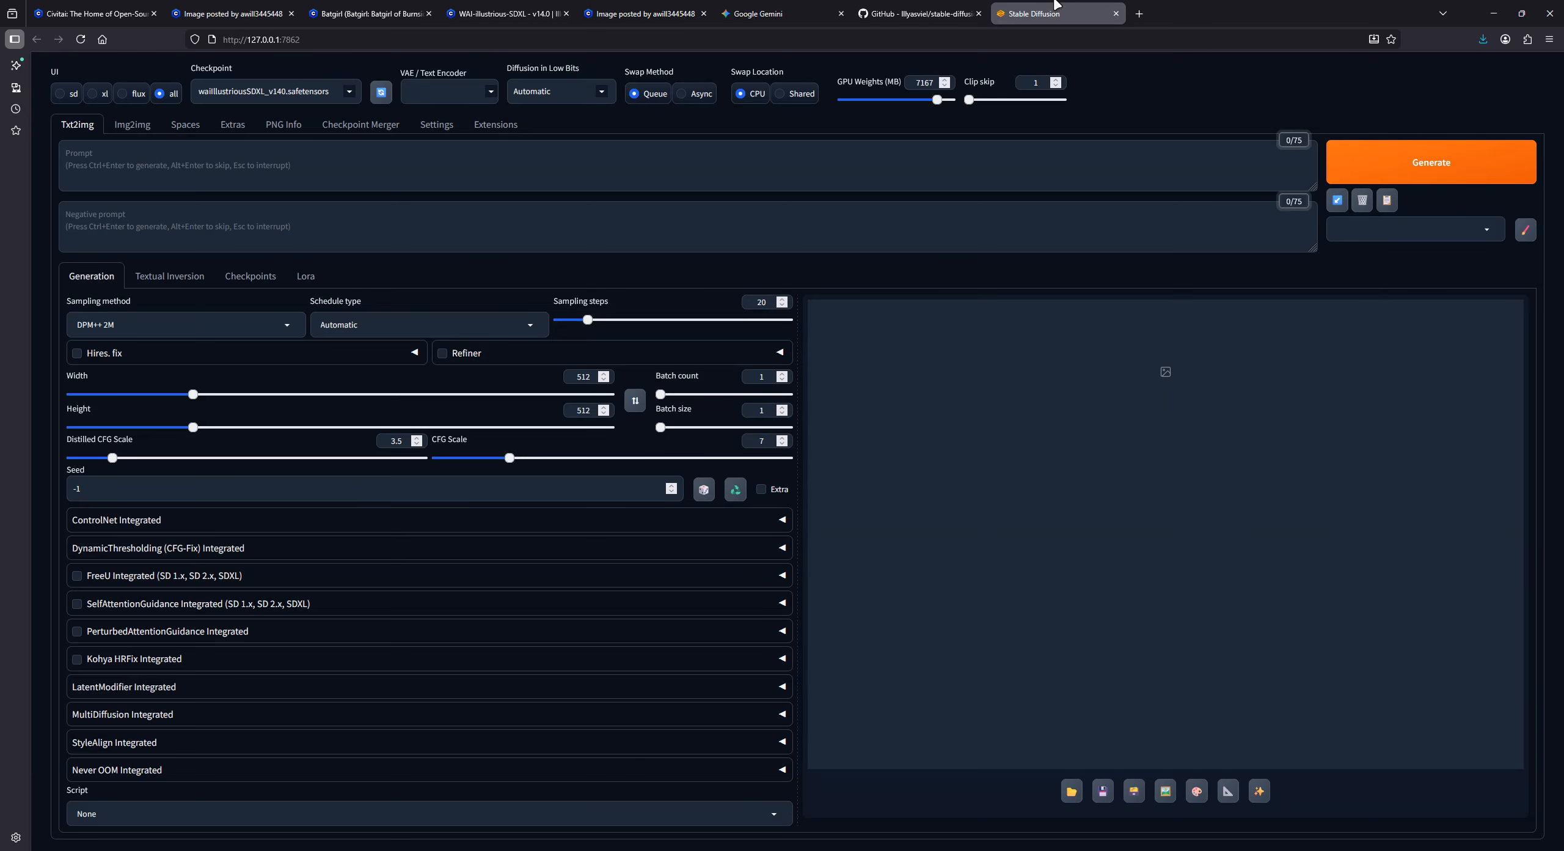
{"action": "left_click", "coordinate": [361, 93]}
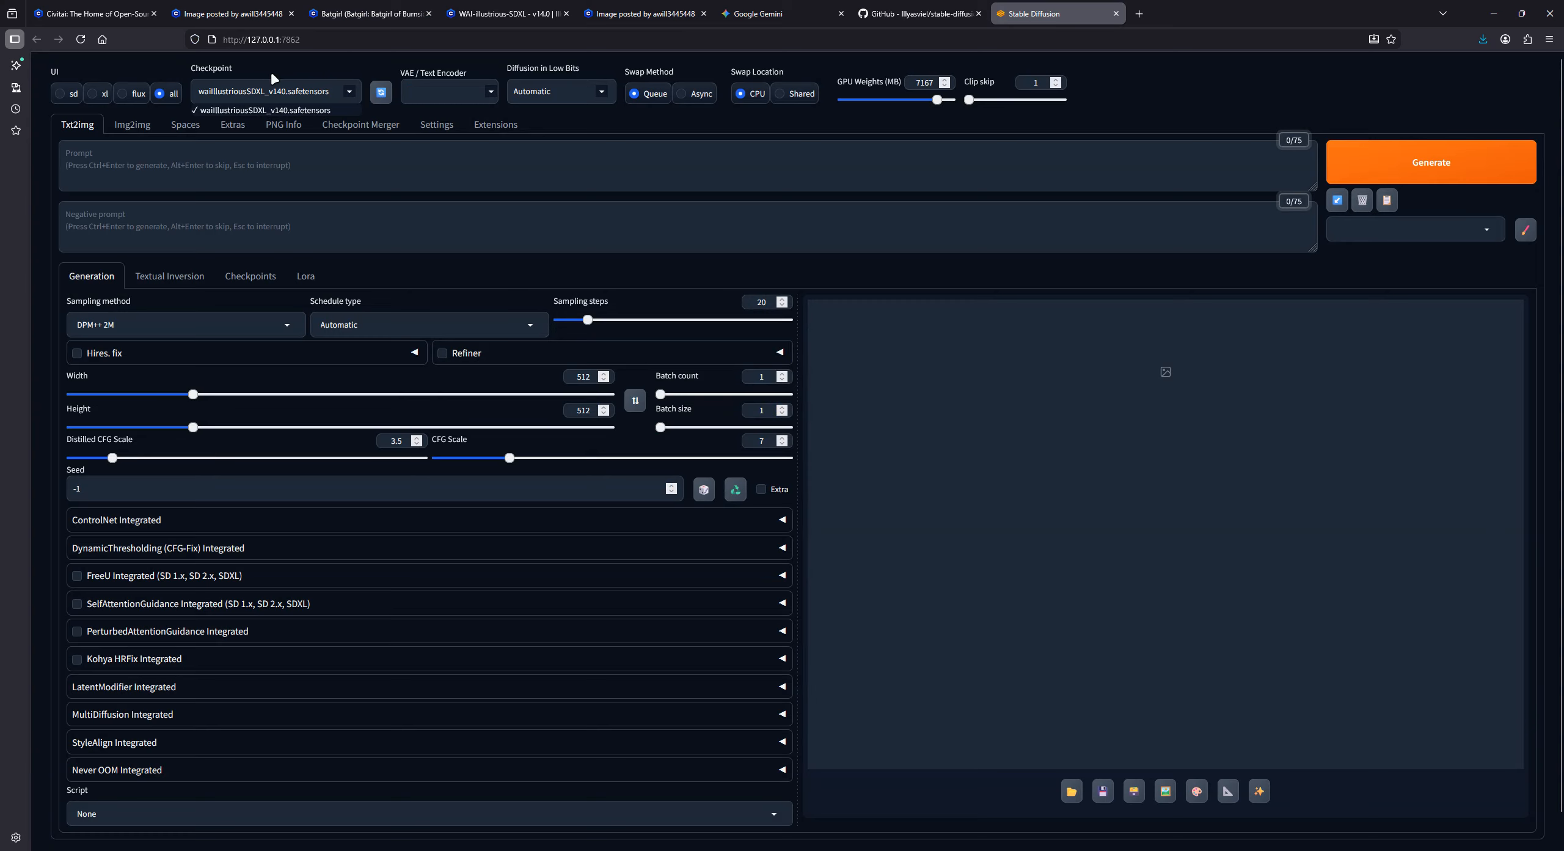
{"action": "left_click", "coordinate": [269, 110]}
- Refresh the list of installed checkpoints and display the available LoRAs
{"action": "left_click", "coordinate": [252, 276]}
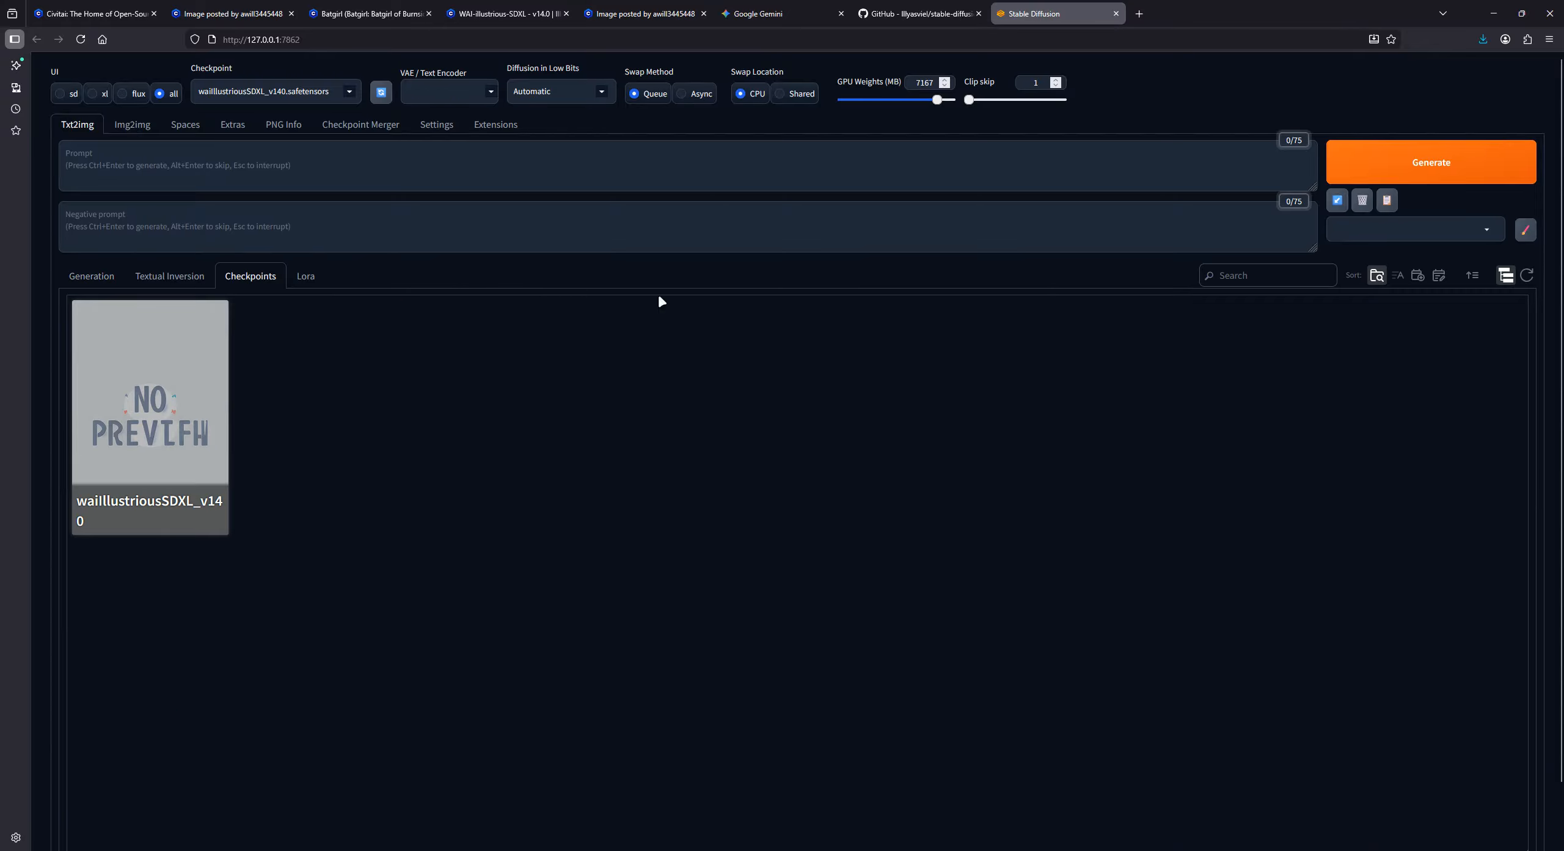
{"action": "left_click", "coordinate": [1527, 276]}
{"action": "left_click", "coordinate": [353, 90]}
{"action": "left_click", "coordinate": [308, 278]}
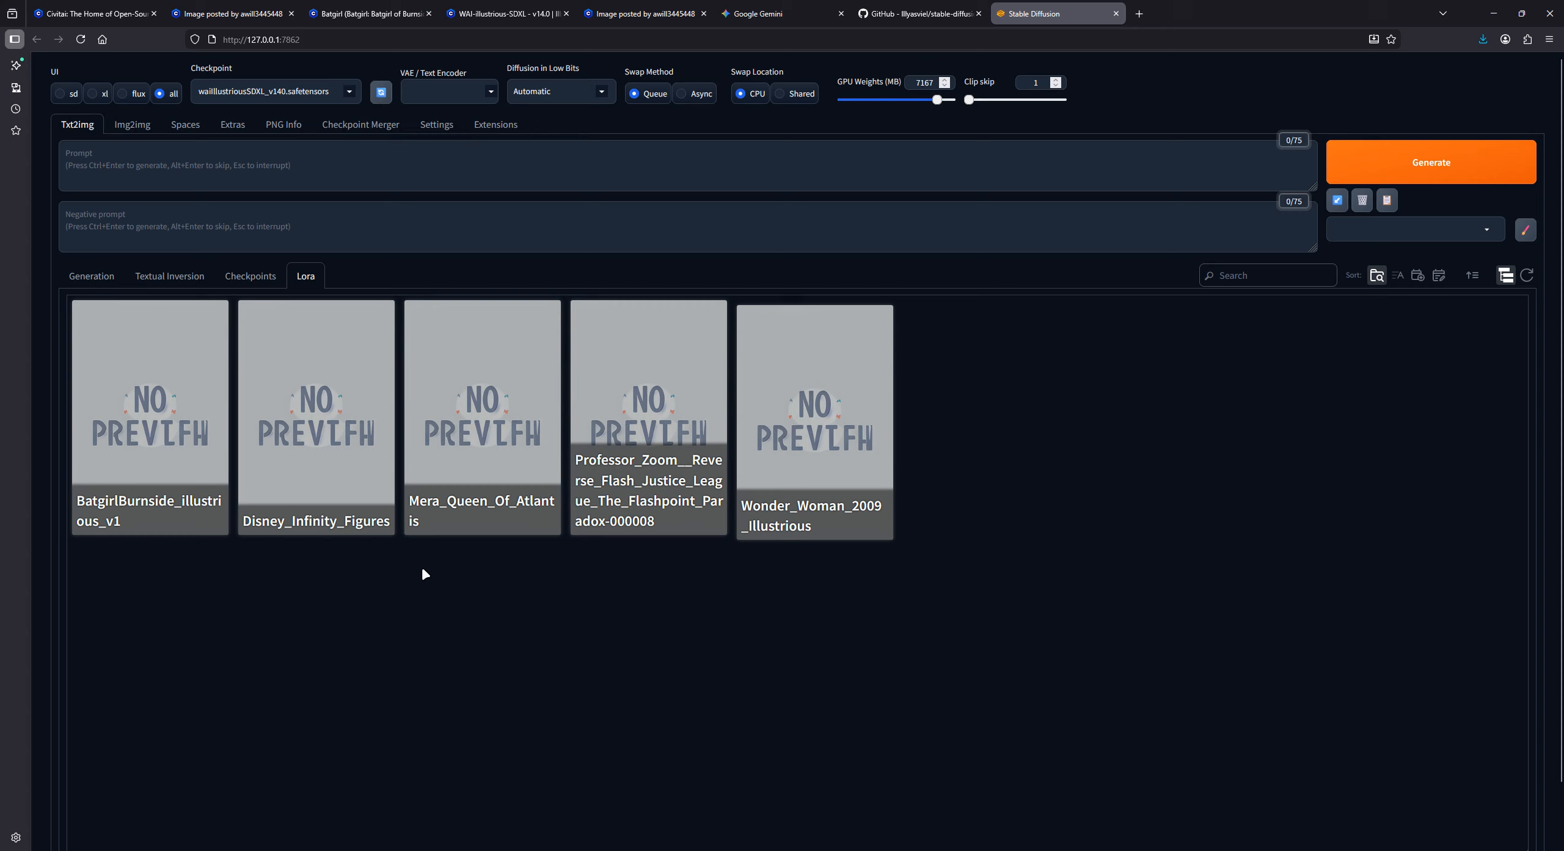
- Glance at the Batgirl reference image, then set the generation size to width 768 and height 1152
{"action": "left_click", "coordinate": [256, 12]}
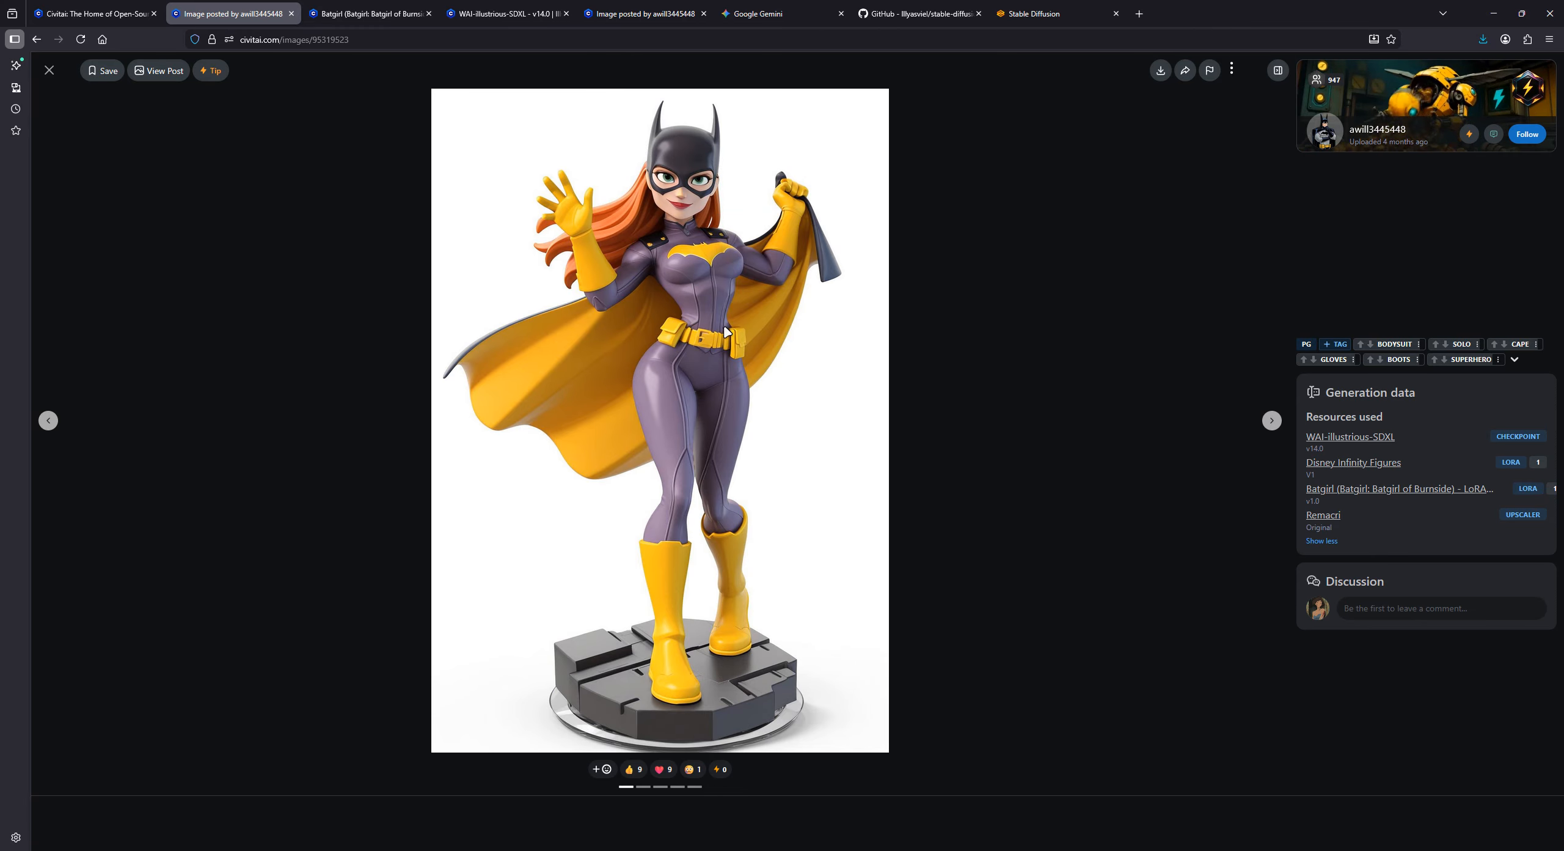
{"action": "left_click", "coordinate": [1018, 24]}
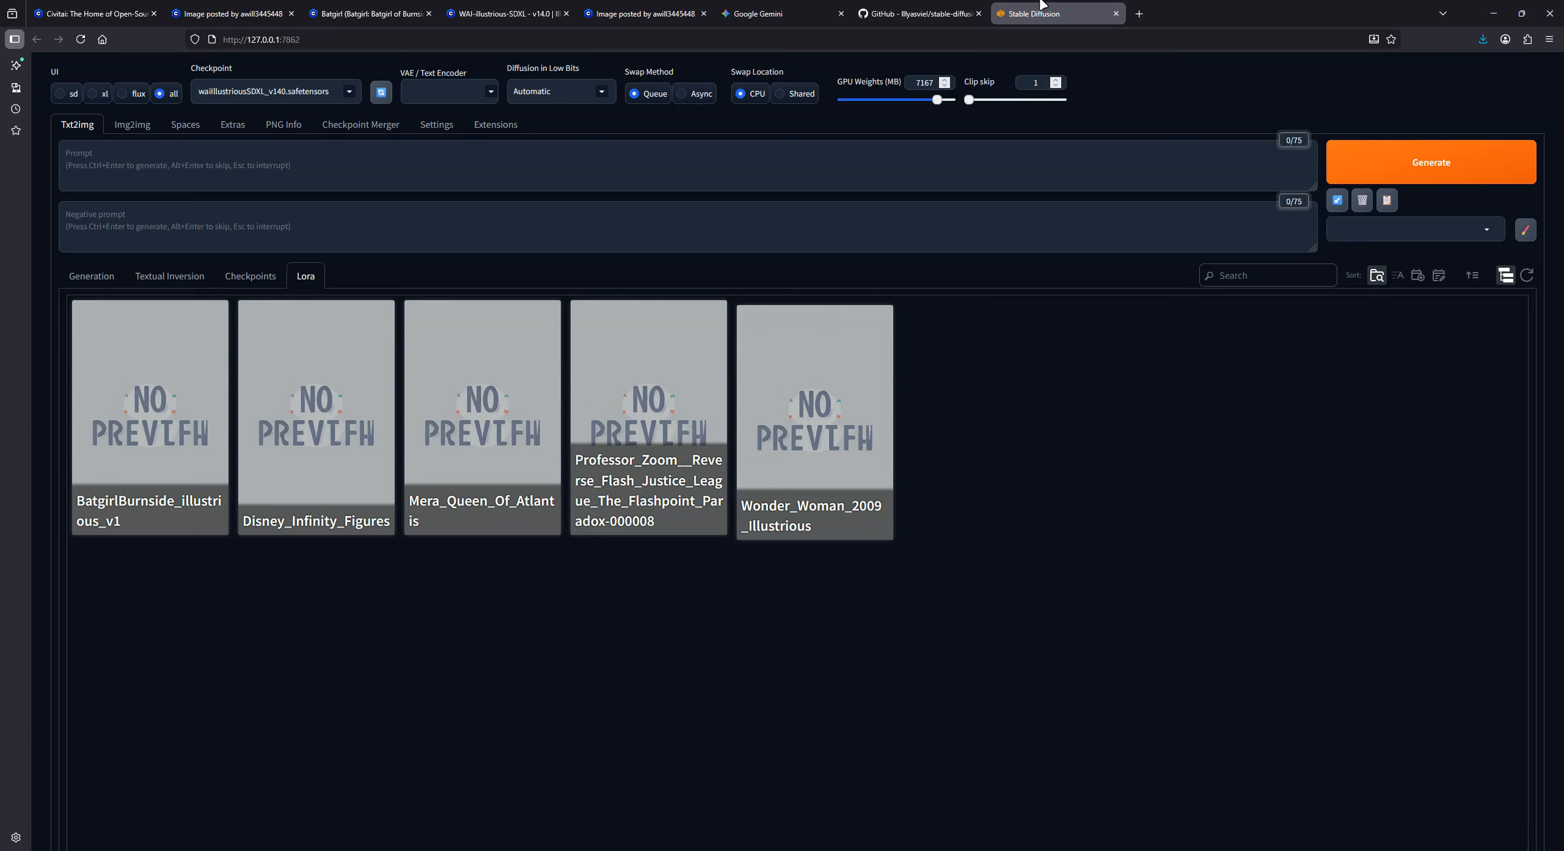
{"action": "left_click", "coordinate": [89, 278]}
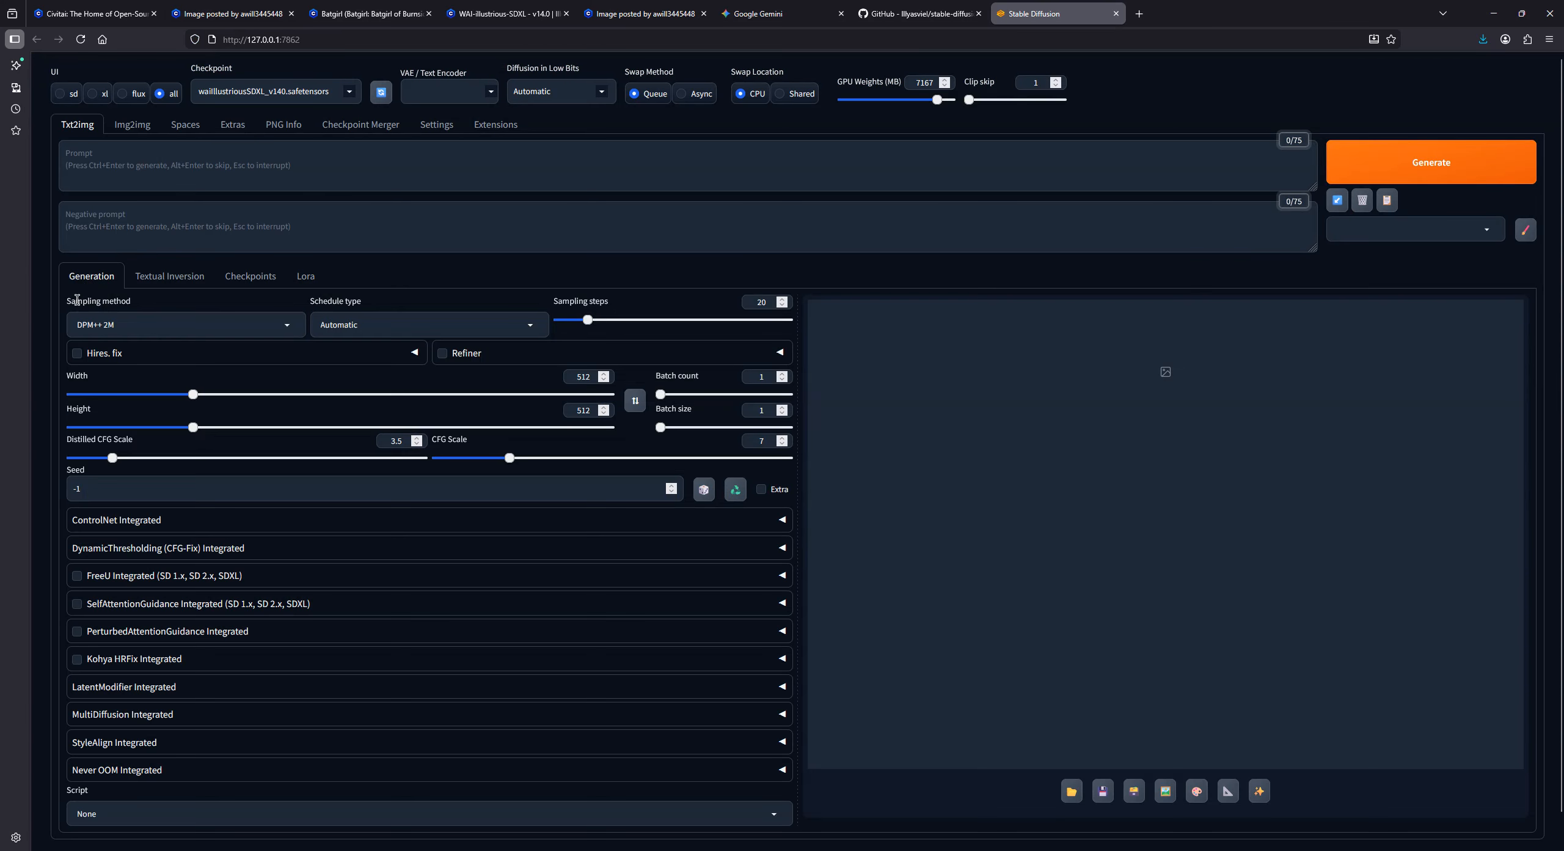
{"action": "double_click", "coordinate": [576, 376]}
{"action": "type", "text": "768"}
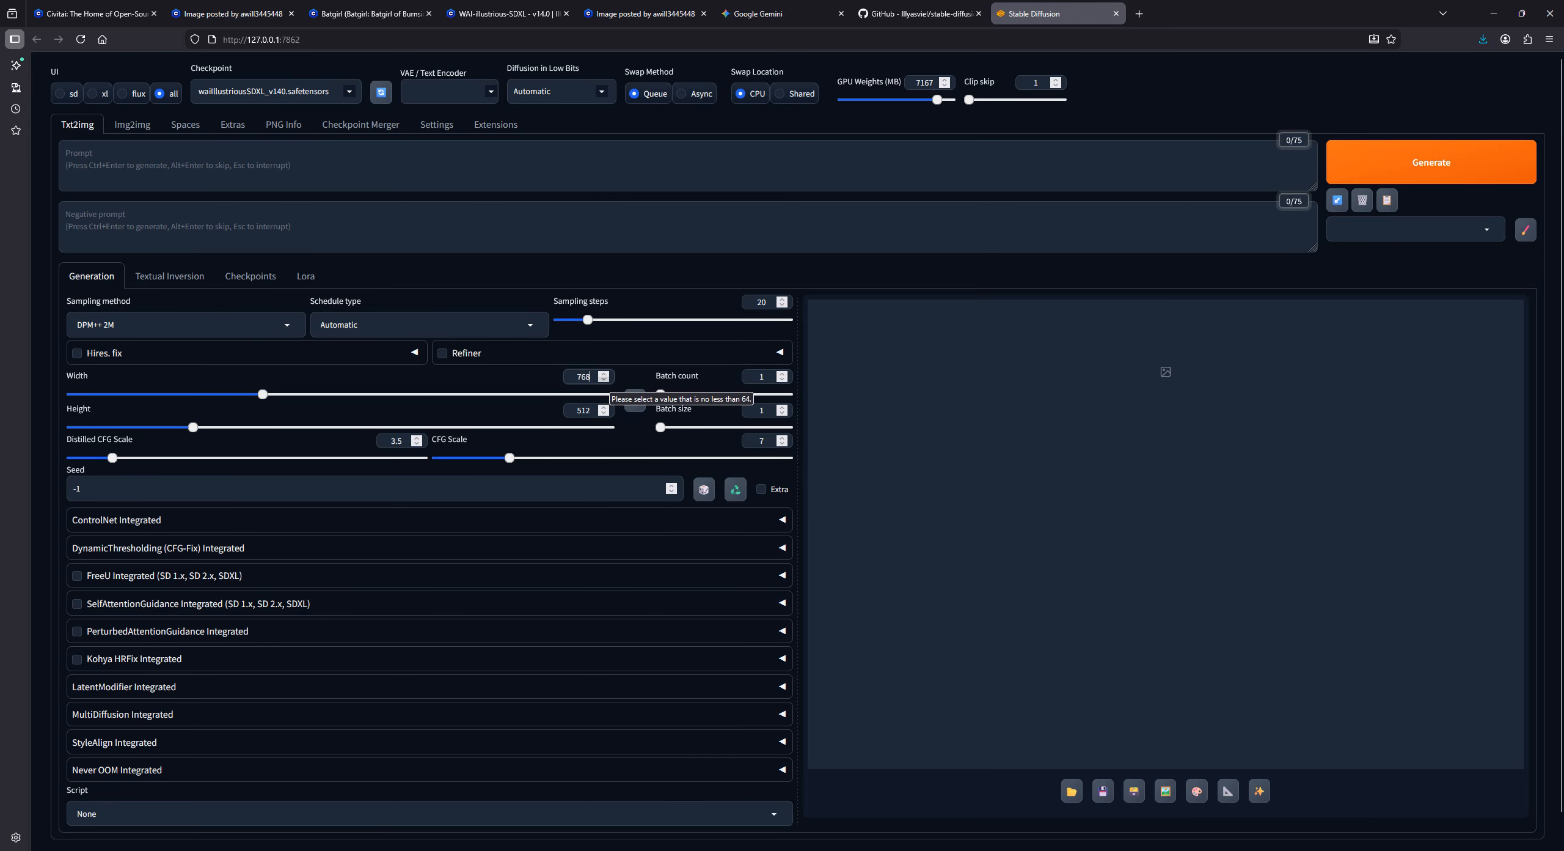
{"action": "double_click", "coordinate": [590, 414]}
{"action": "type", "text": "1152"}
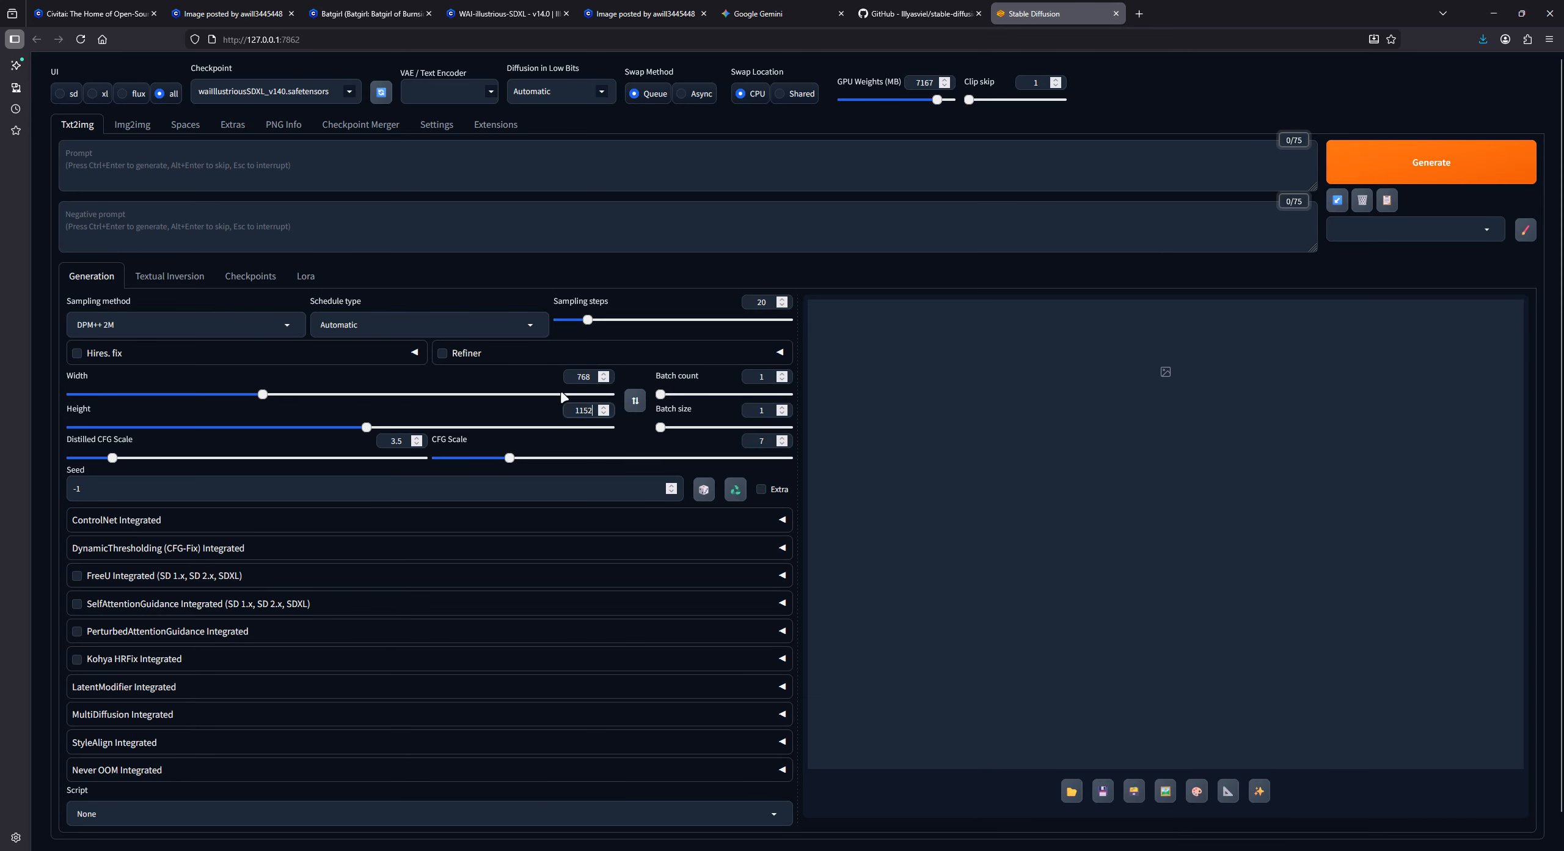
{"action": "left_click", "coordinate": [639, 356]}
- Set the batch count to 4, the CFG scale to 5 and the sampling steps to 30
{"action": "left_click", "coordinate": [782, 383]}
{"action": "double_click", "coordinate": [757, 437]}
{"action": "type", "text": "5"}
{"action": "left_click", "coordinate": [757, 302]}
{"action": "type", "text": "30"}
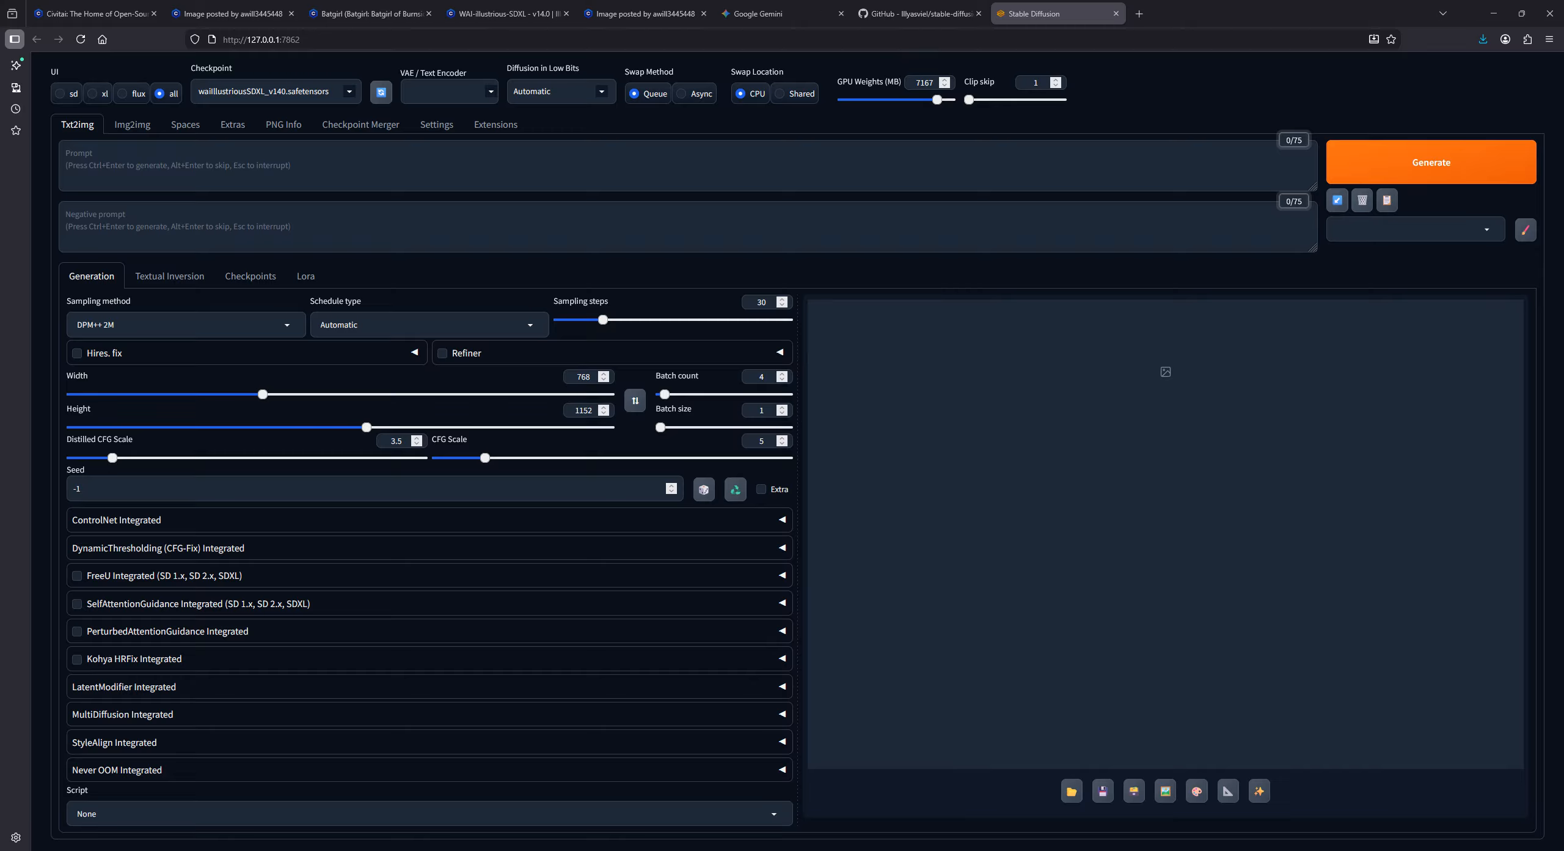
- Save the Batgirl figure image from Civitai to the Desktop as 95319523.jpeg
{"action": "left_click", "coordinate": [357, 7]}
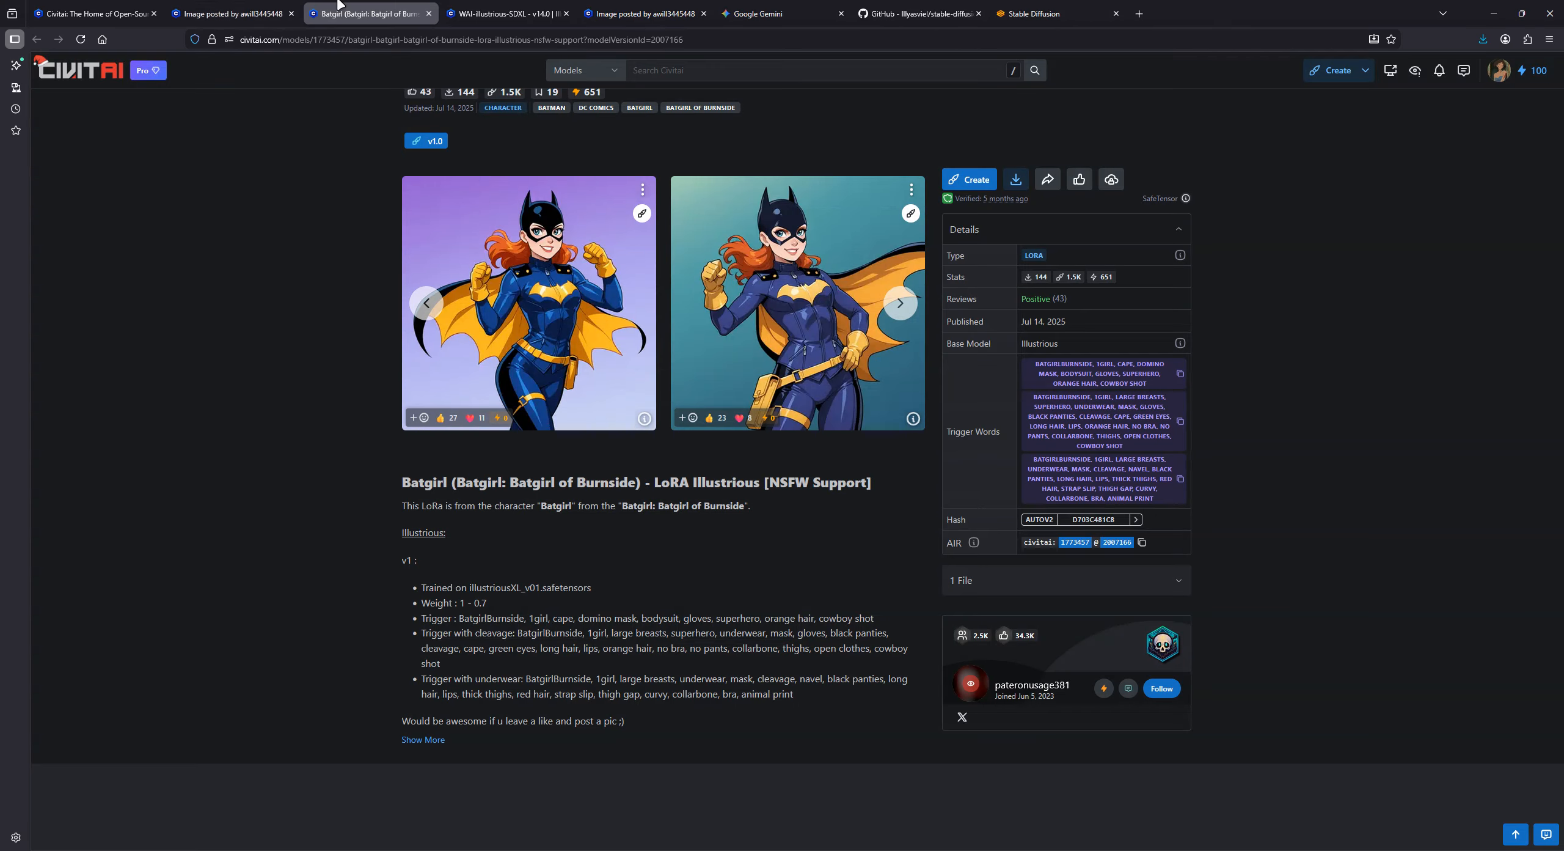
{"action": "left_click", "coordinate": [248, 5]}
{"action": "right_click", "coordinate": [540, 228]}
{"action": "left_click", "coordinate": [586, 267]}
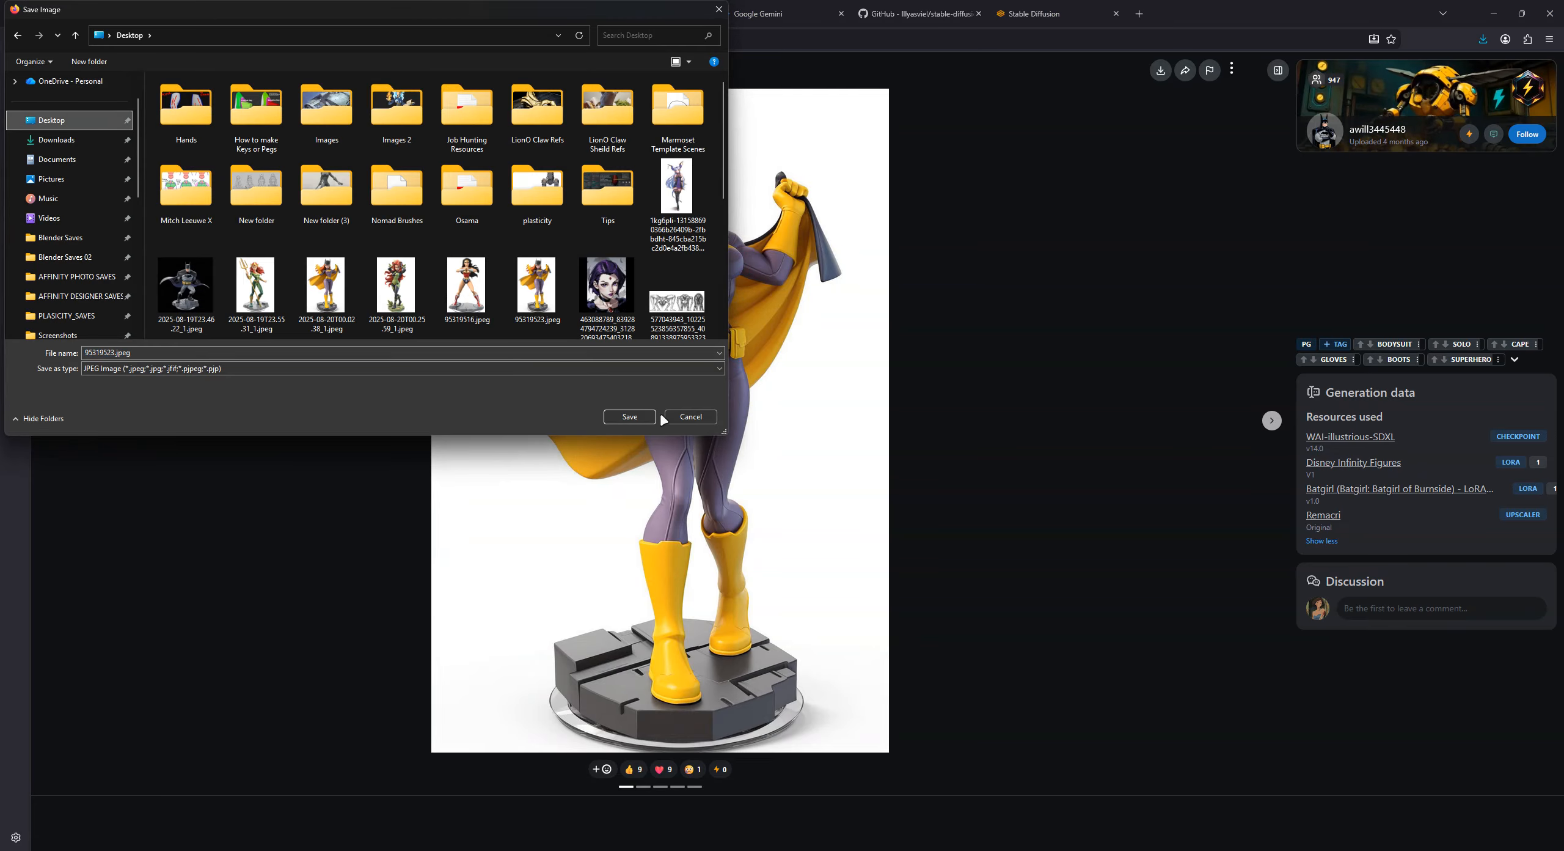
{"action": "left_click", "coordinate": [638, 416]}
{"action": "left_click", "coordinate": [808, 433]}
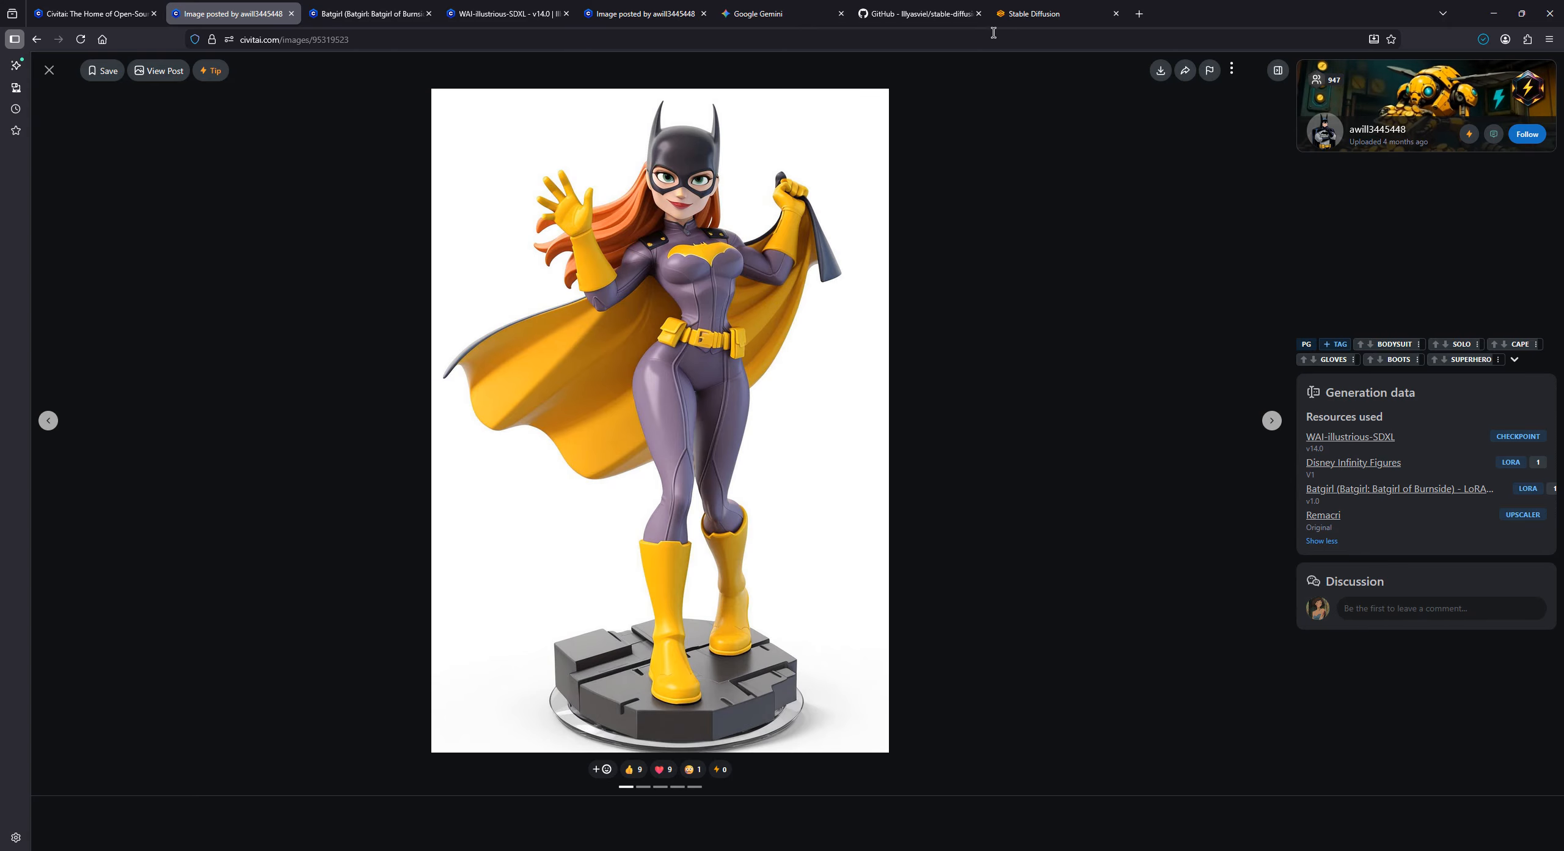
- Load the Batgirl figure image from the Desktop into Stable Diffusion's PNG Info to read its generation parameters
{"action": "left_click", "coordinate": [1039, 13]}
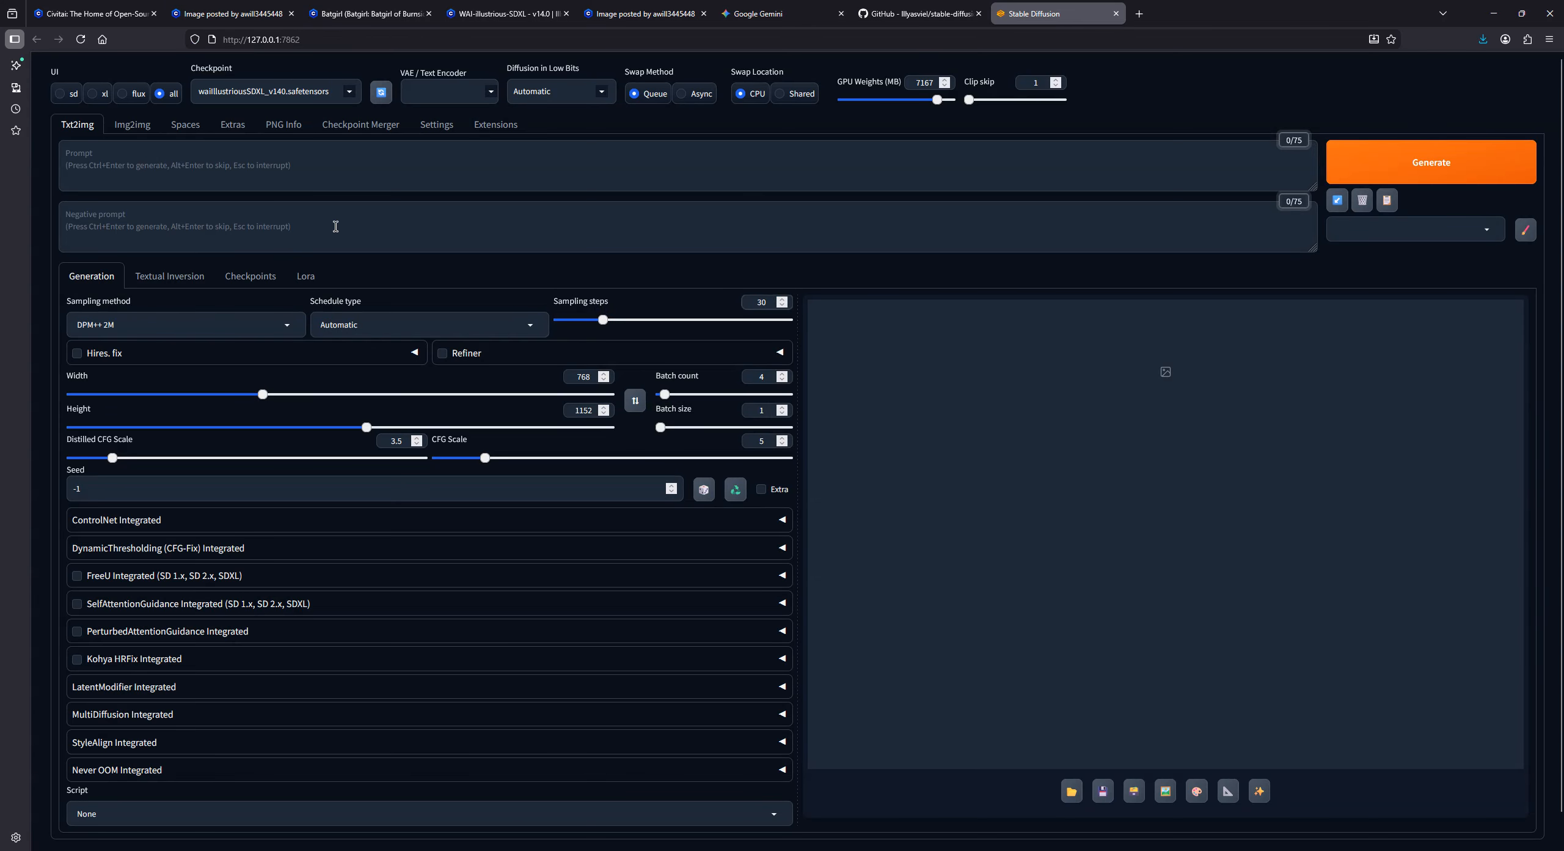
{"action": "left_click", "coordinate": [284, 125]}
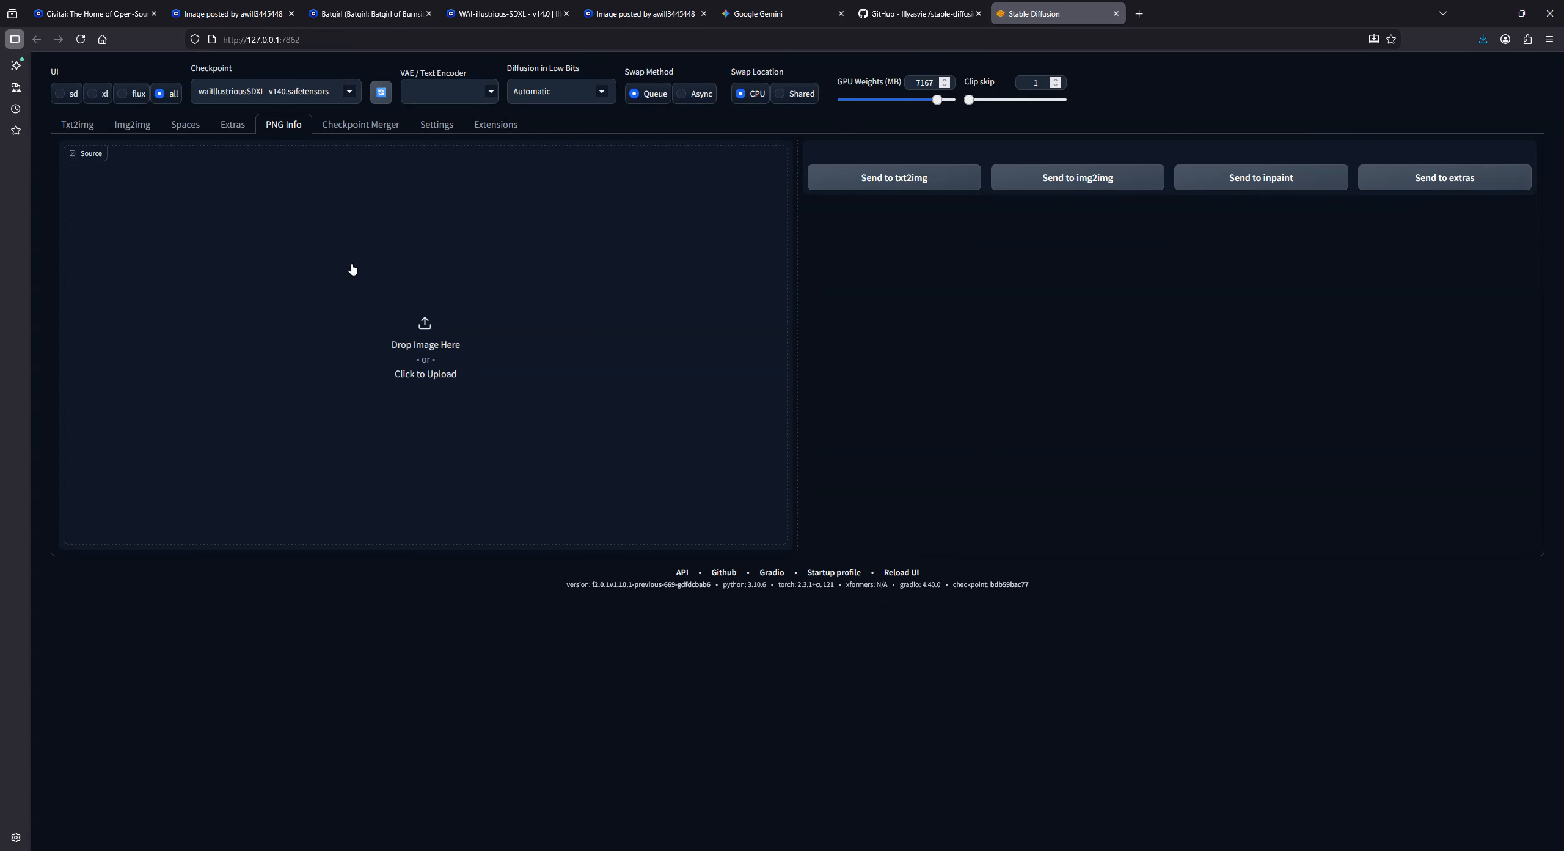
{"action": "left_click", "coordinate": [432, 336]}
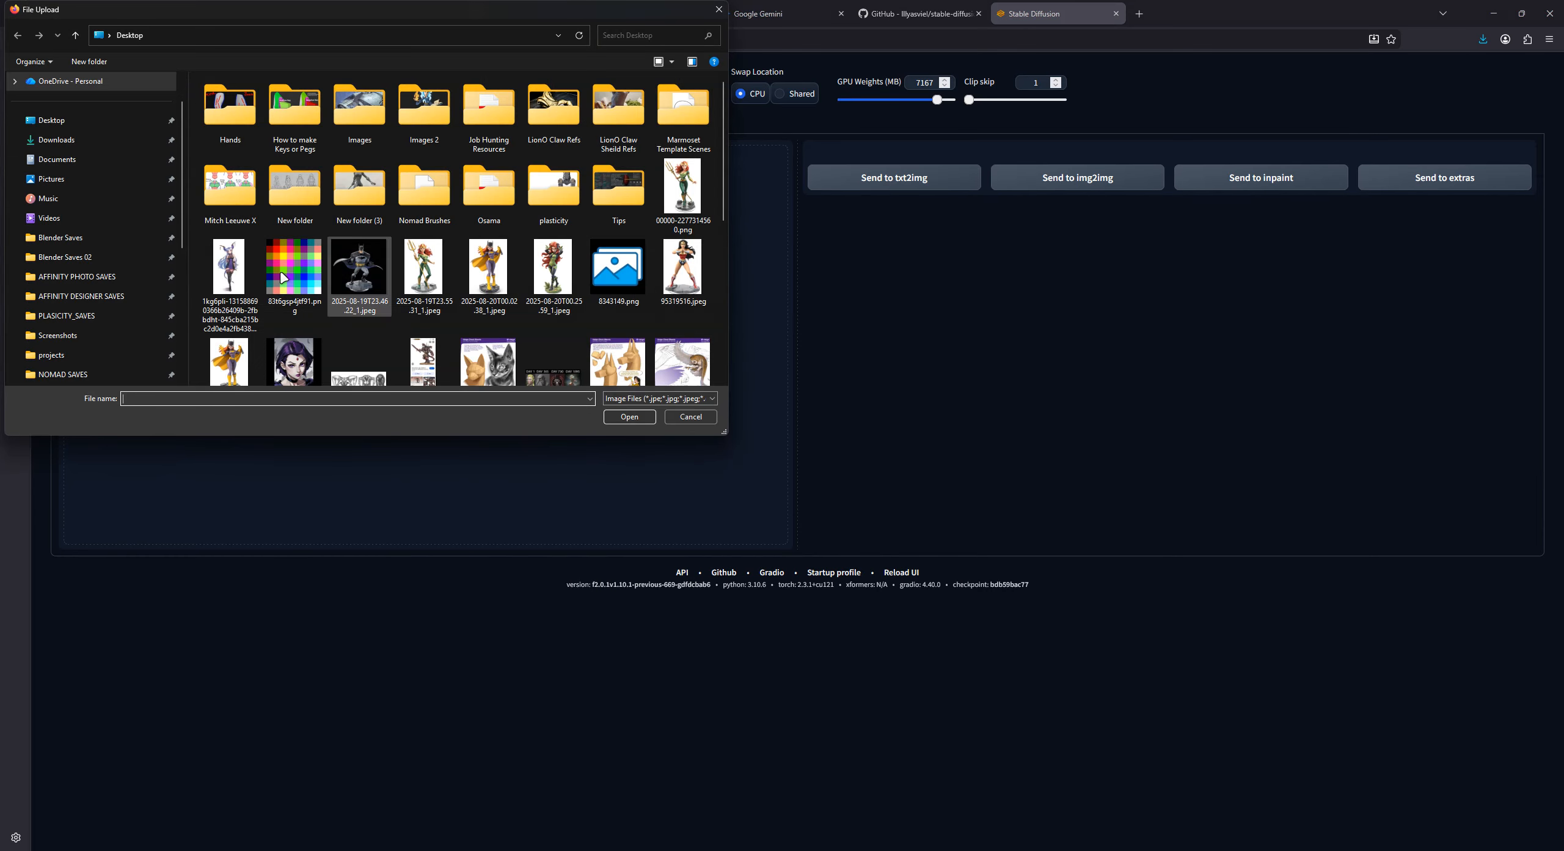
{"action": "left_click", "coordinate": [105, 121]}
{"action": "double_click", "coordinate": [480, 268]}
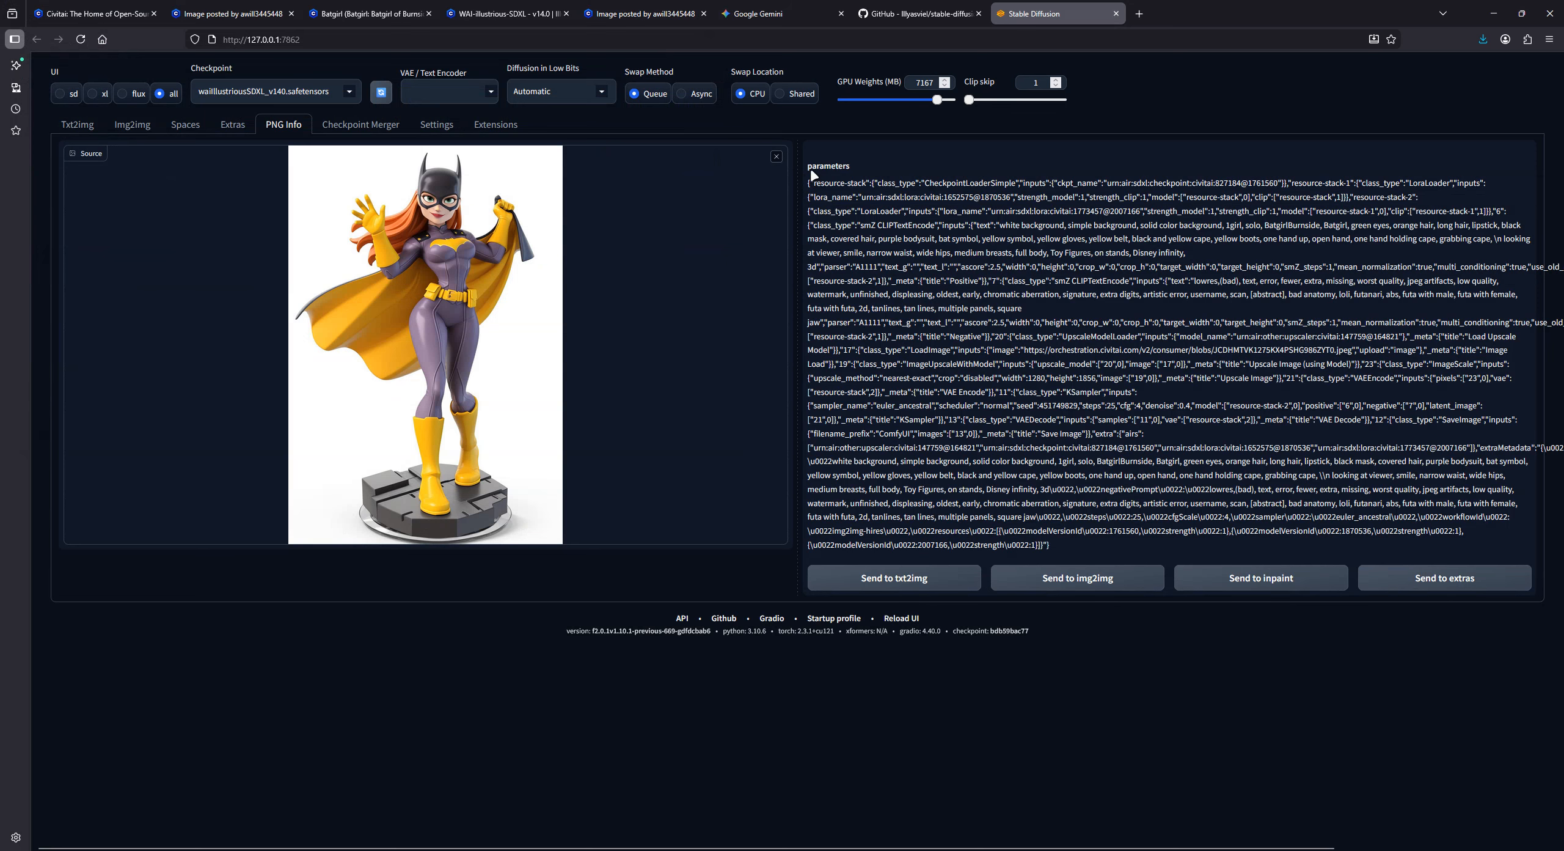
- Copy the full parameters text from PNG Info and paste it into a new Google Gemini chat
{"action": "left_click_drag", "start_coordinate": [810, 183], "coordinate": [951, 350]}
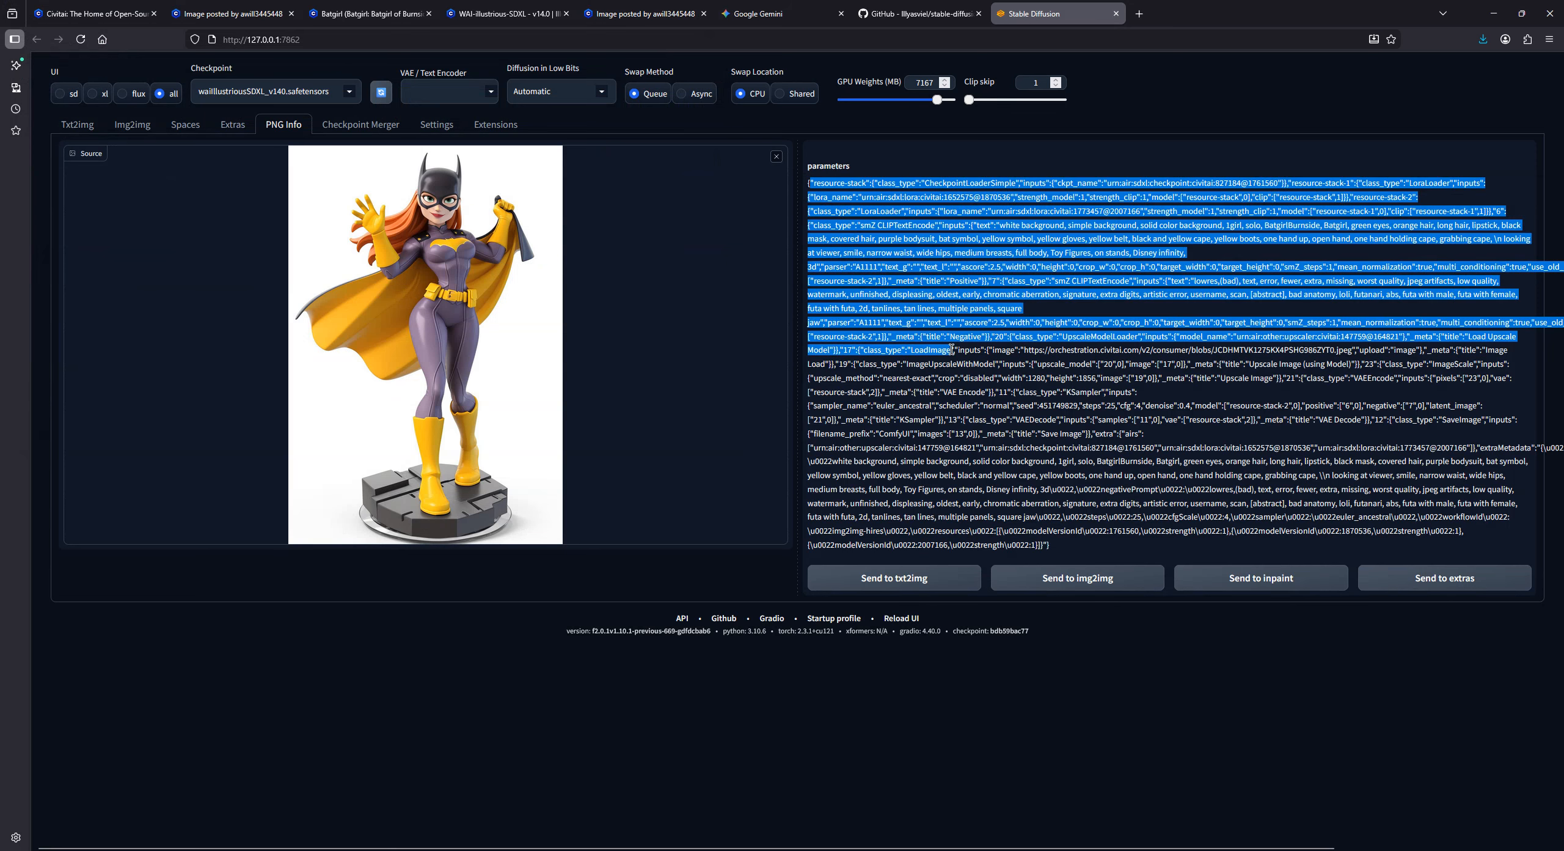
{"action": "double_click", "coordinate": [969, 379]}
{"action": "triple_click", "coordinate": [969, 380]}
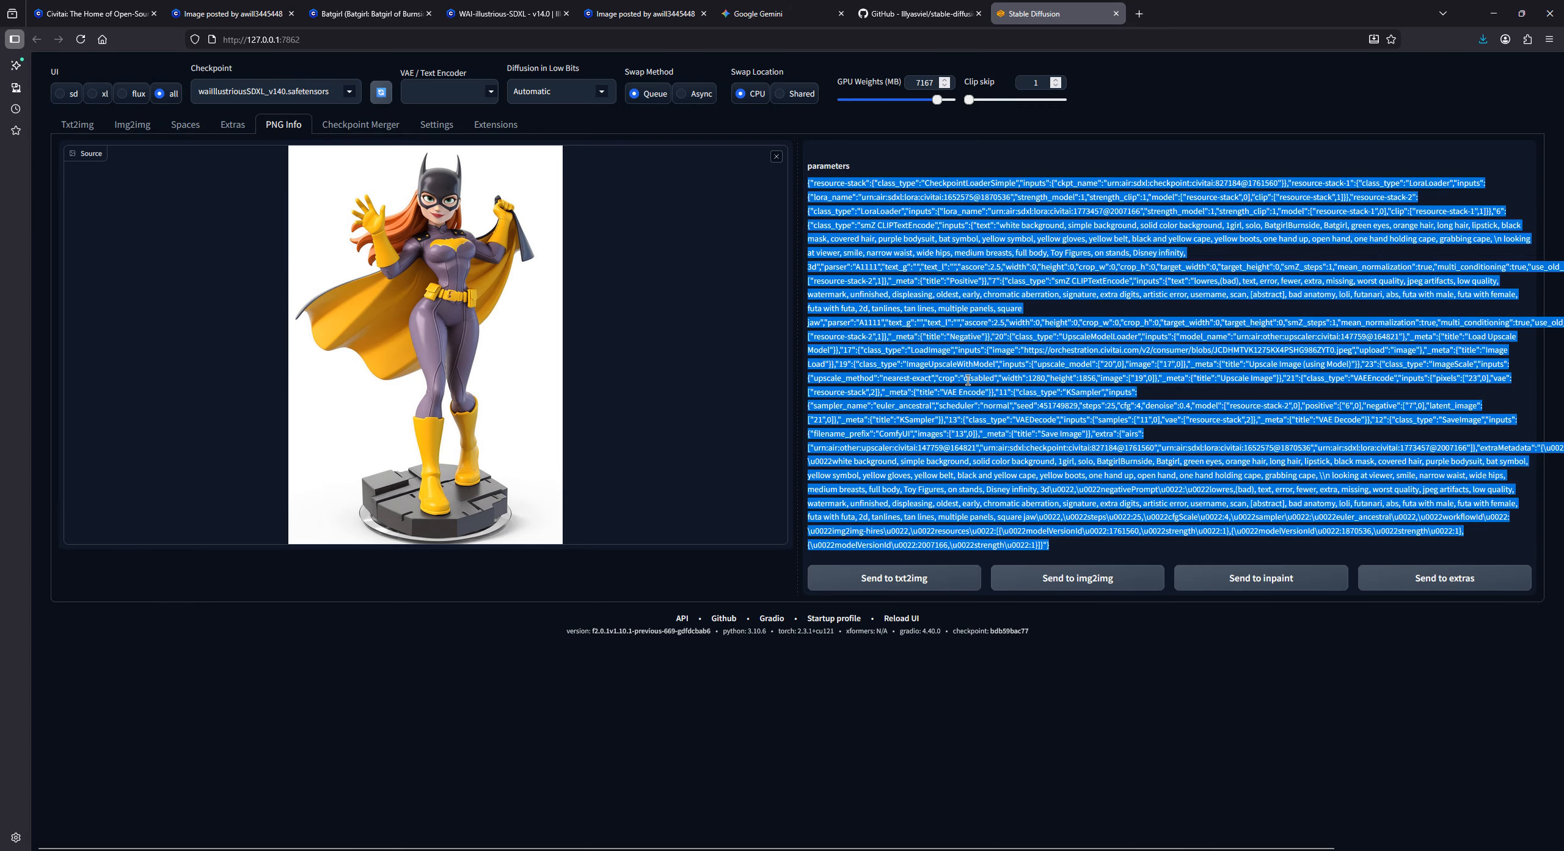
{"action": "left_click", "coordinate": [909, 498]}
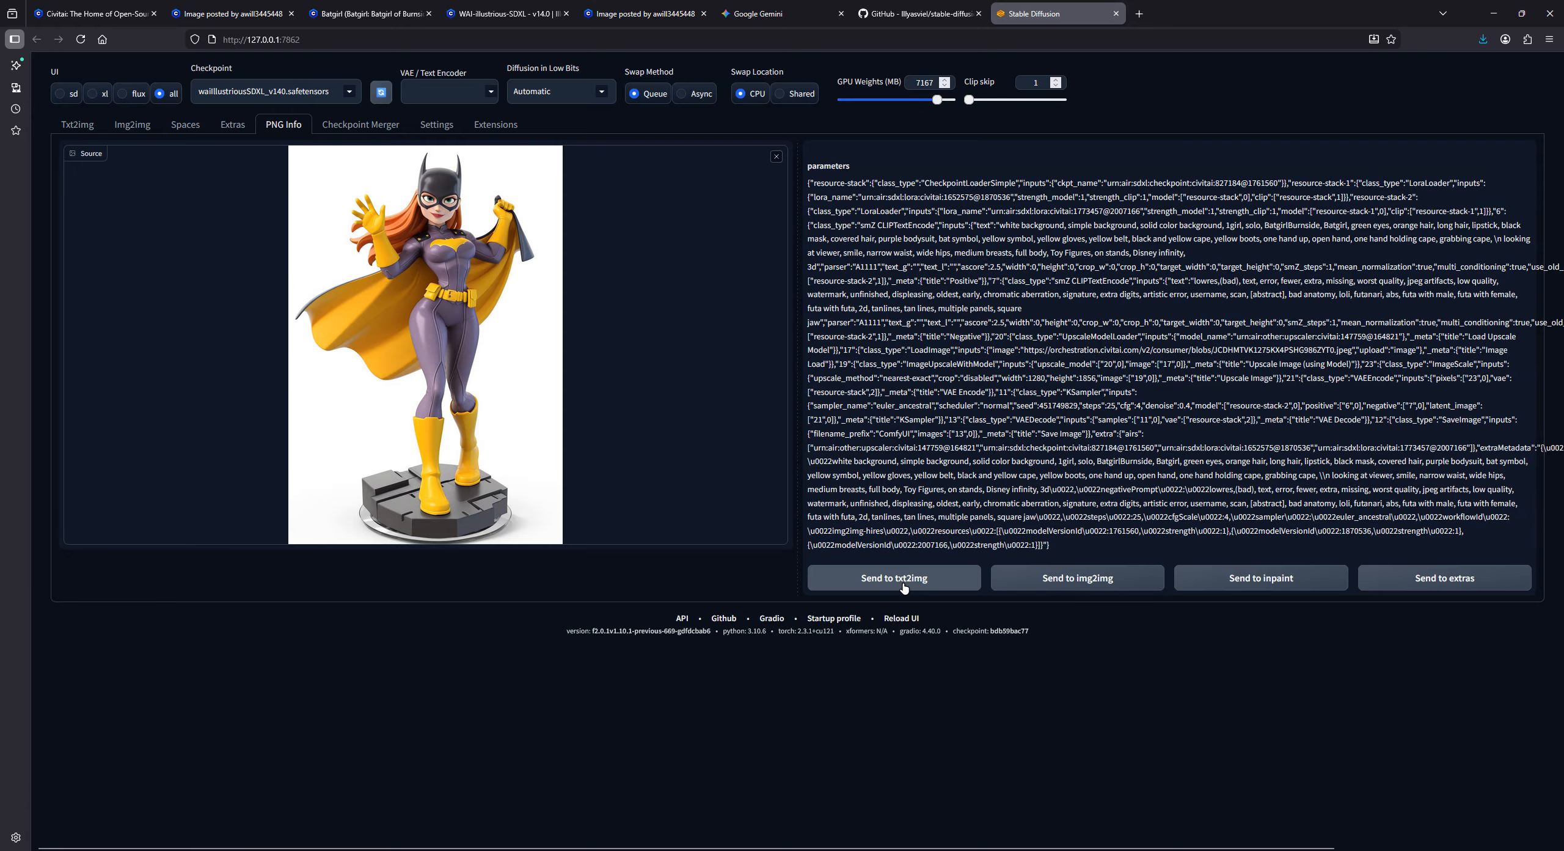
{"action": "left_click", "coordinate": [769, 5]}
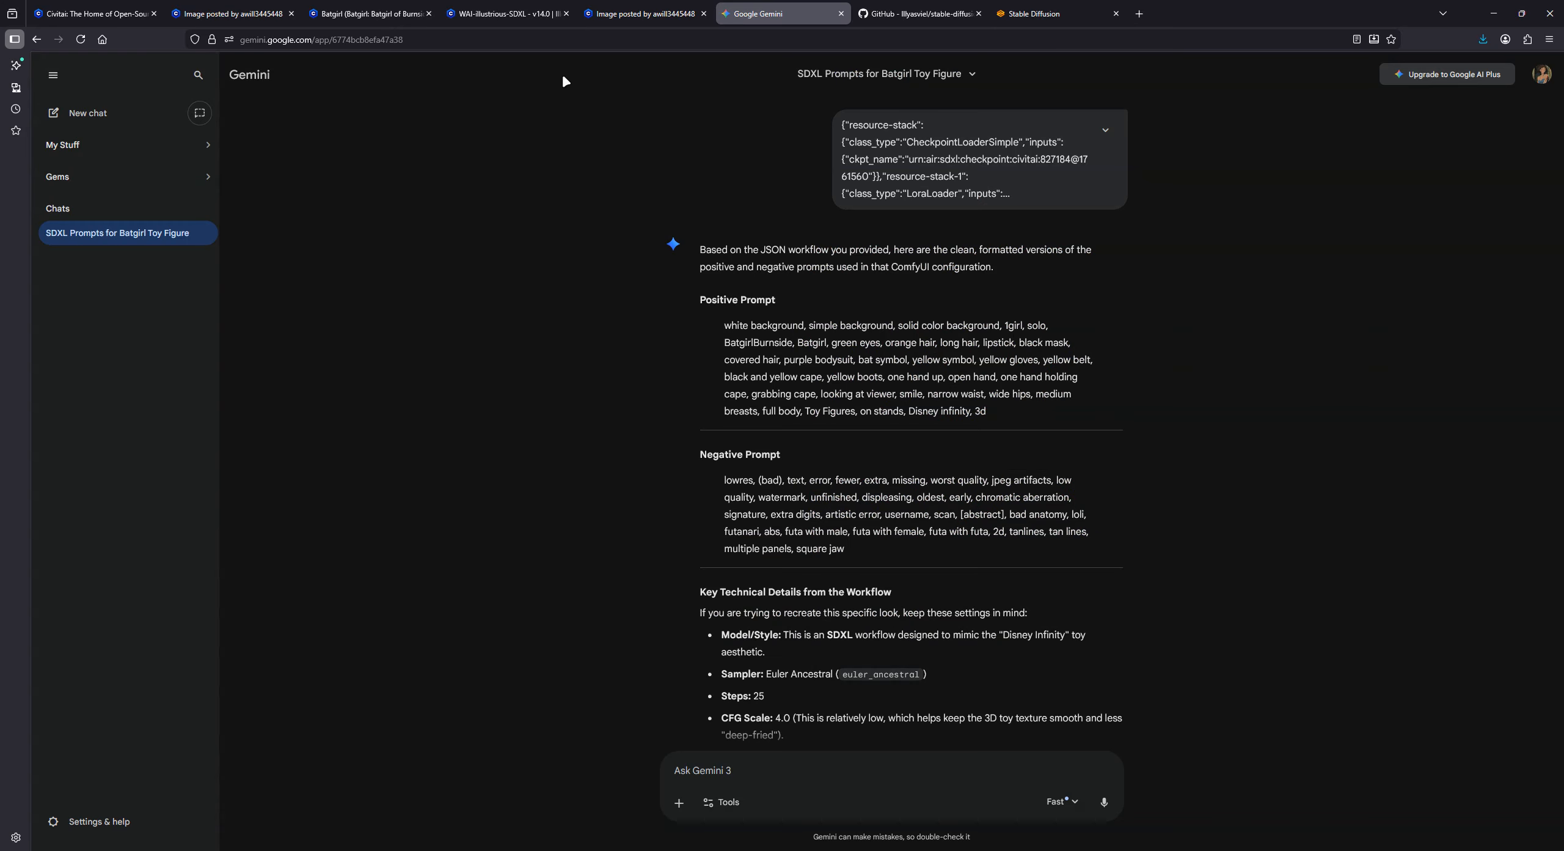
{"action": "left_click", "coordinate": [93, 114]}
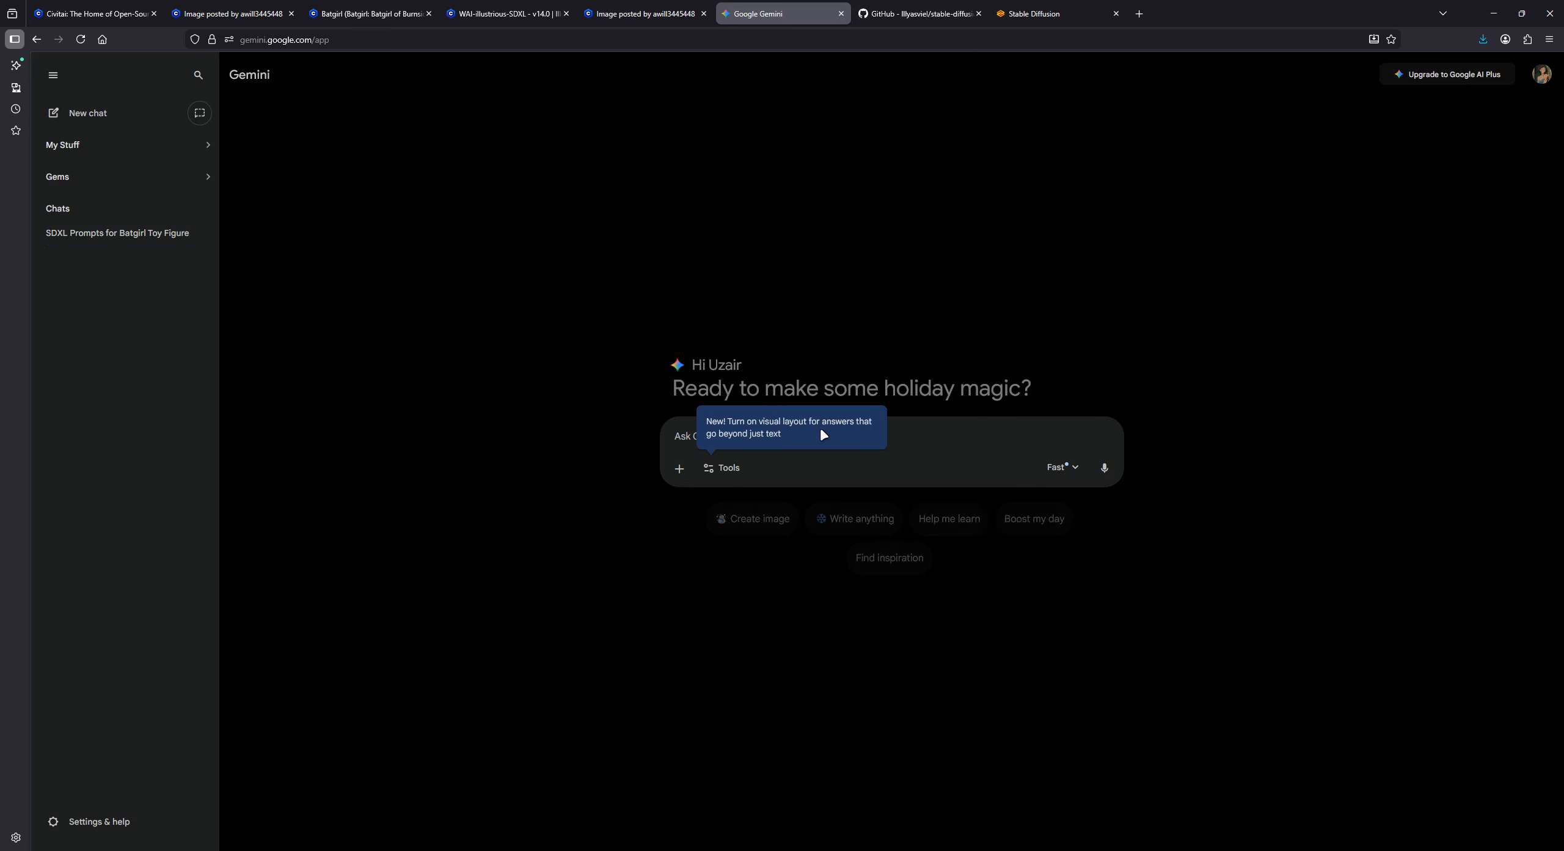
{"action": "left_click", "coordinate": [932, 435]}
{"action": "key", "text": "ctrl+v"}
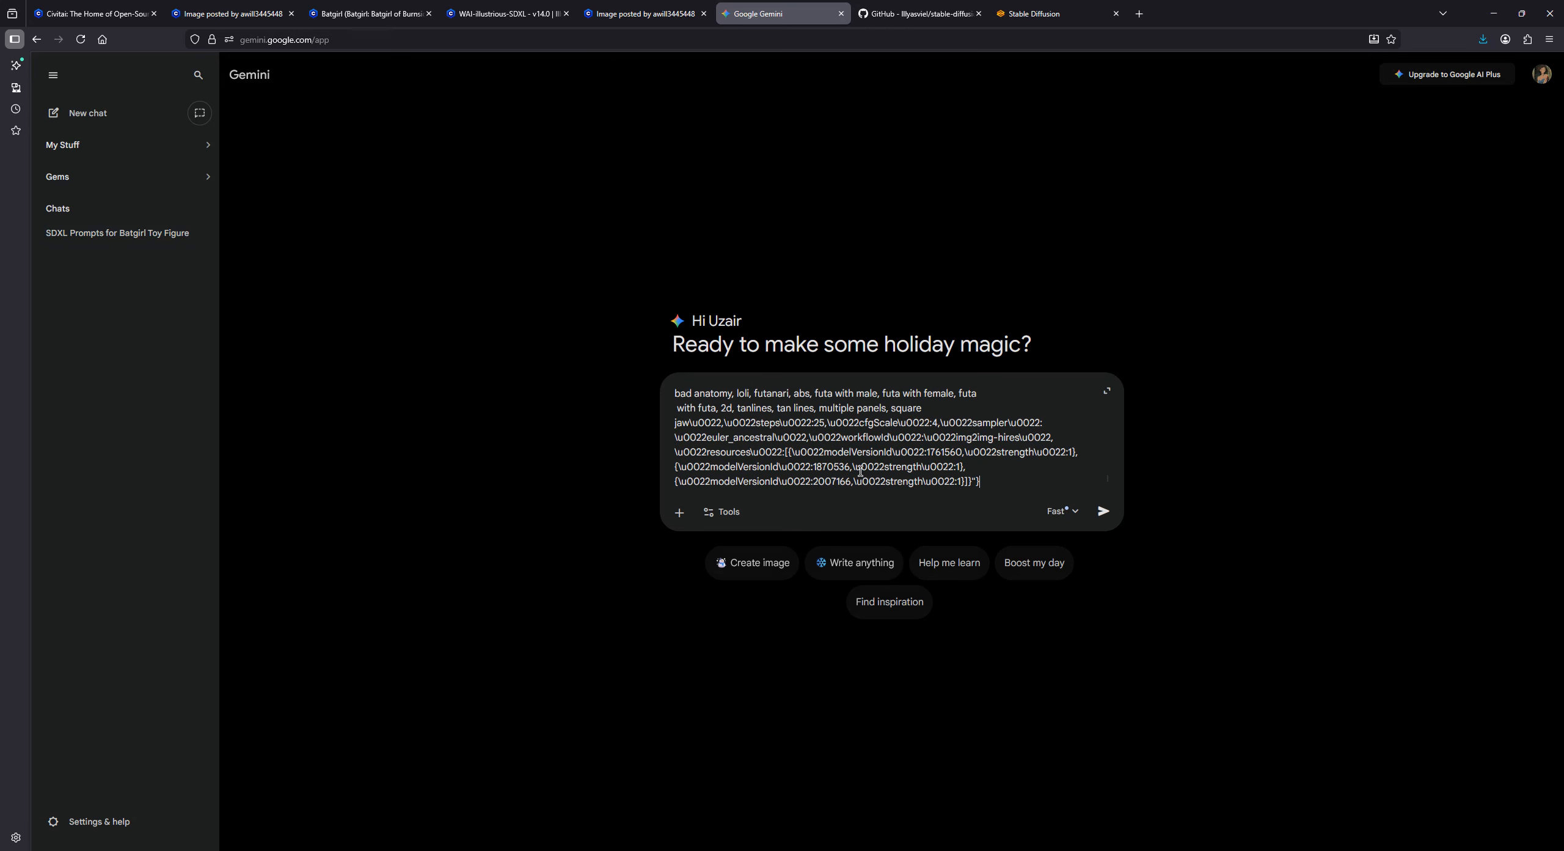
- Add a request below the pasted parameters for the positive and negative prompt, and send the message
{"action": "key", "text": "shift+Return"}
{"action": "key", "text": "shift+Return"}
{"action": "key", "text": "shift+Return"}
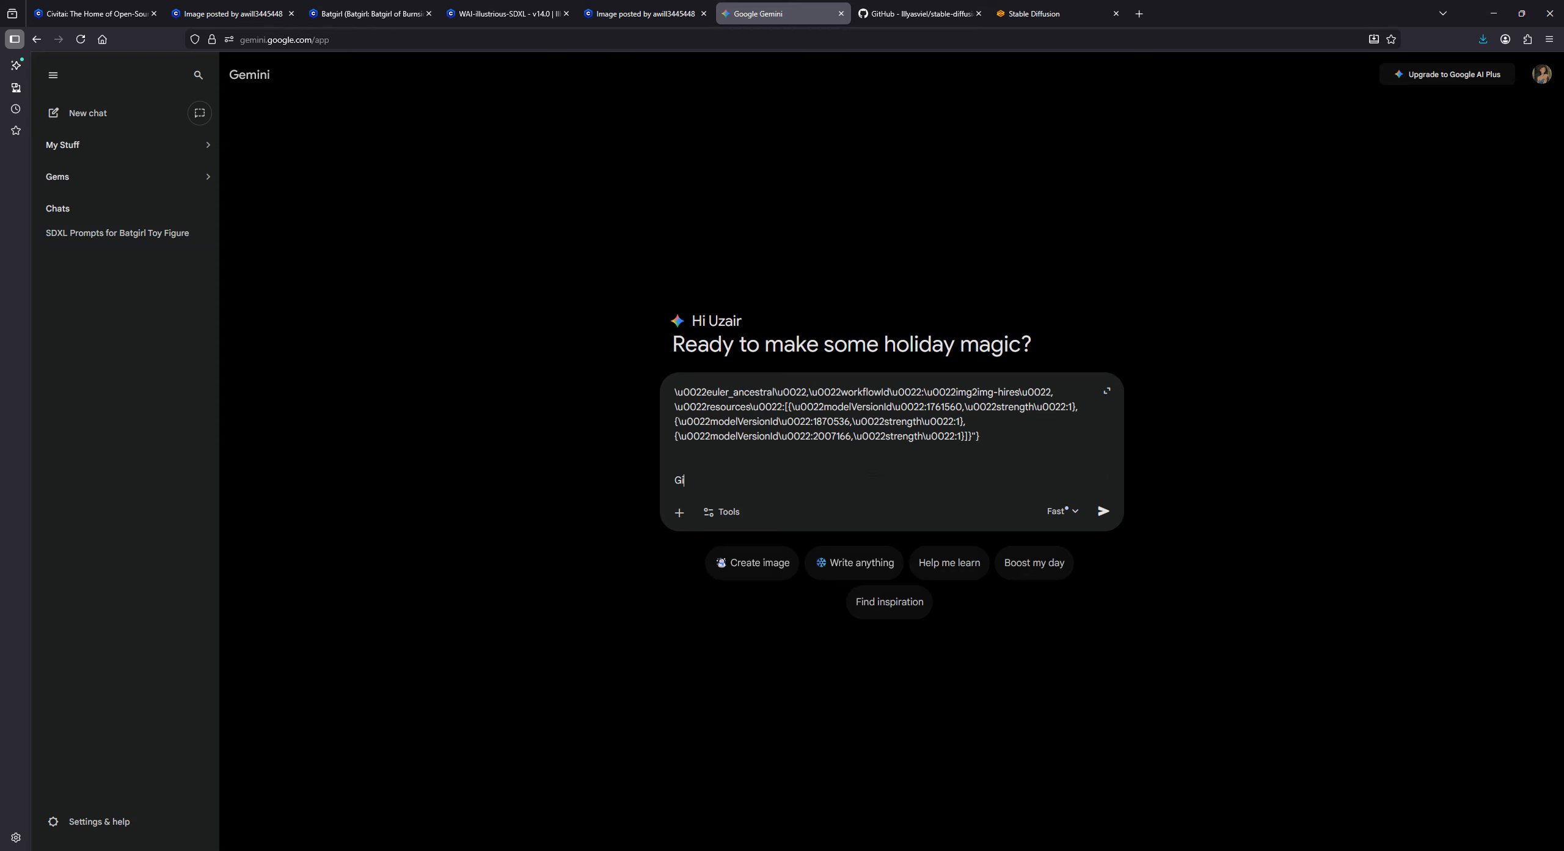
{"action": "type", "text": "itive and negative promt"}
{"action": "key", "text": "BackSpace"}
{"action": "key", "text": "BackSpace"}
{"action": "type", "text": "pt for thist text"}
{"action": "key", "text": "BackSpace"}
{"action": "key", "text": "BackSpace"}
{"action": "key", "text": "BackSpace"}
{"action": "key", "text": "Return"}
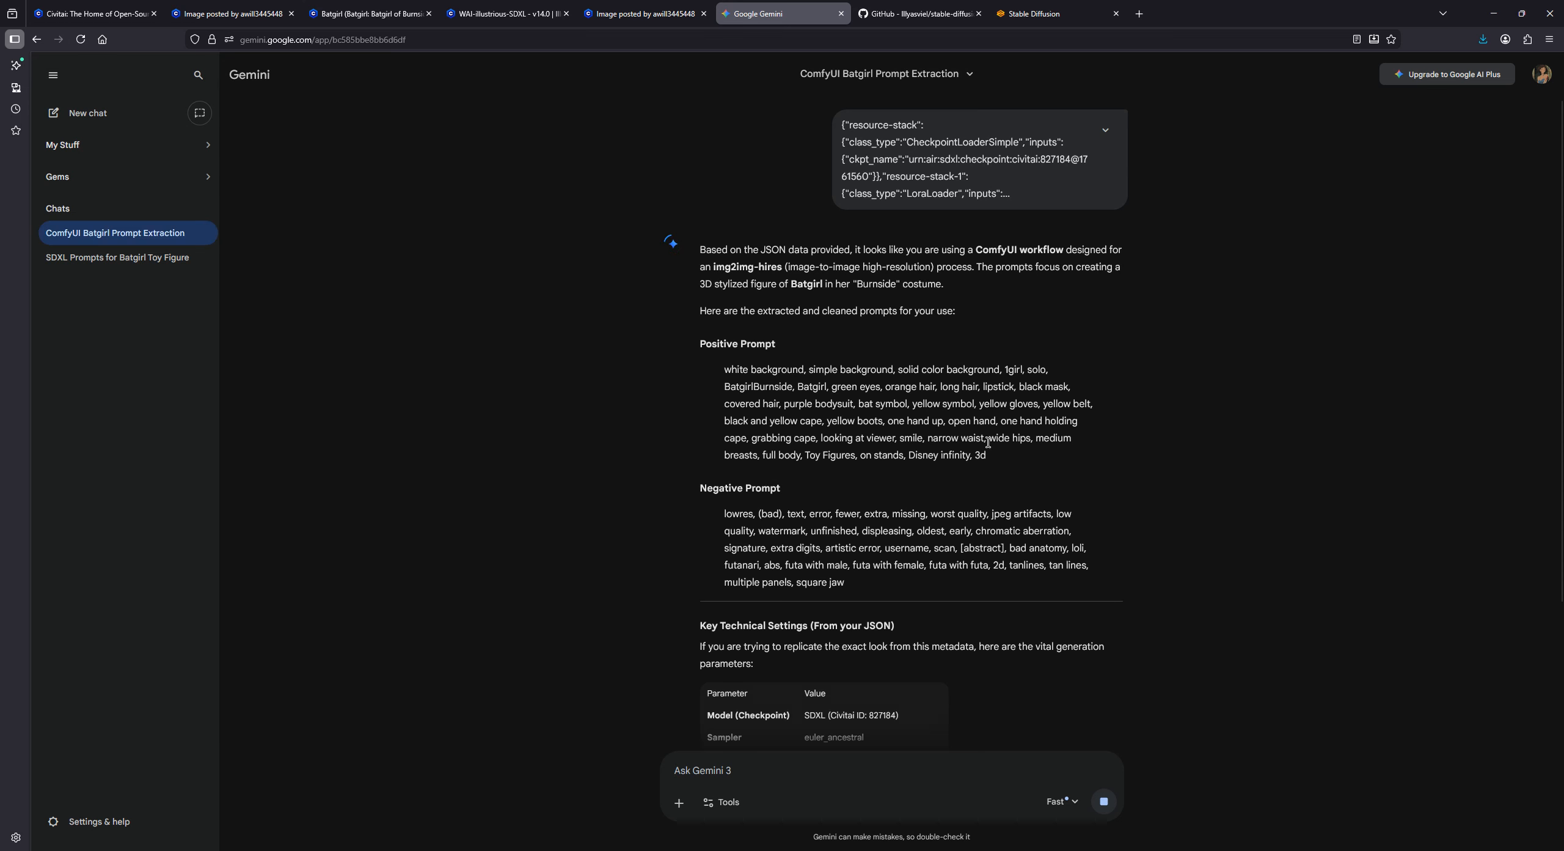
- Copy Gemini's positive prompt for the Batgirl figure into the Txt2img prompt in Stable Diffusion
{"action": "left_click_drag", "start_coordinate": [987, 456], "coordinate": [728, 373]}
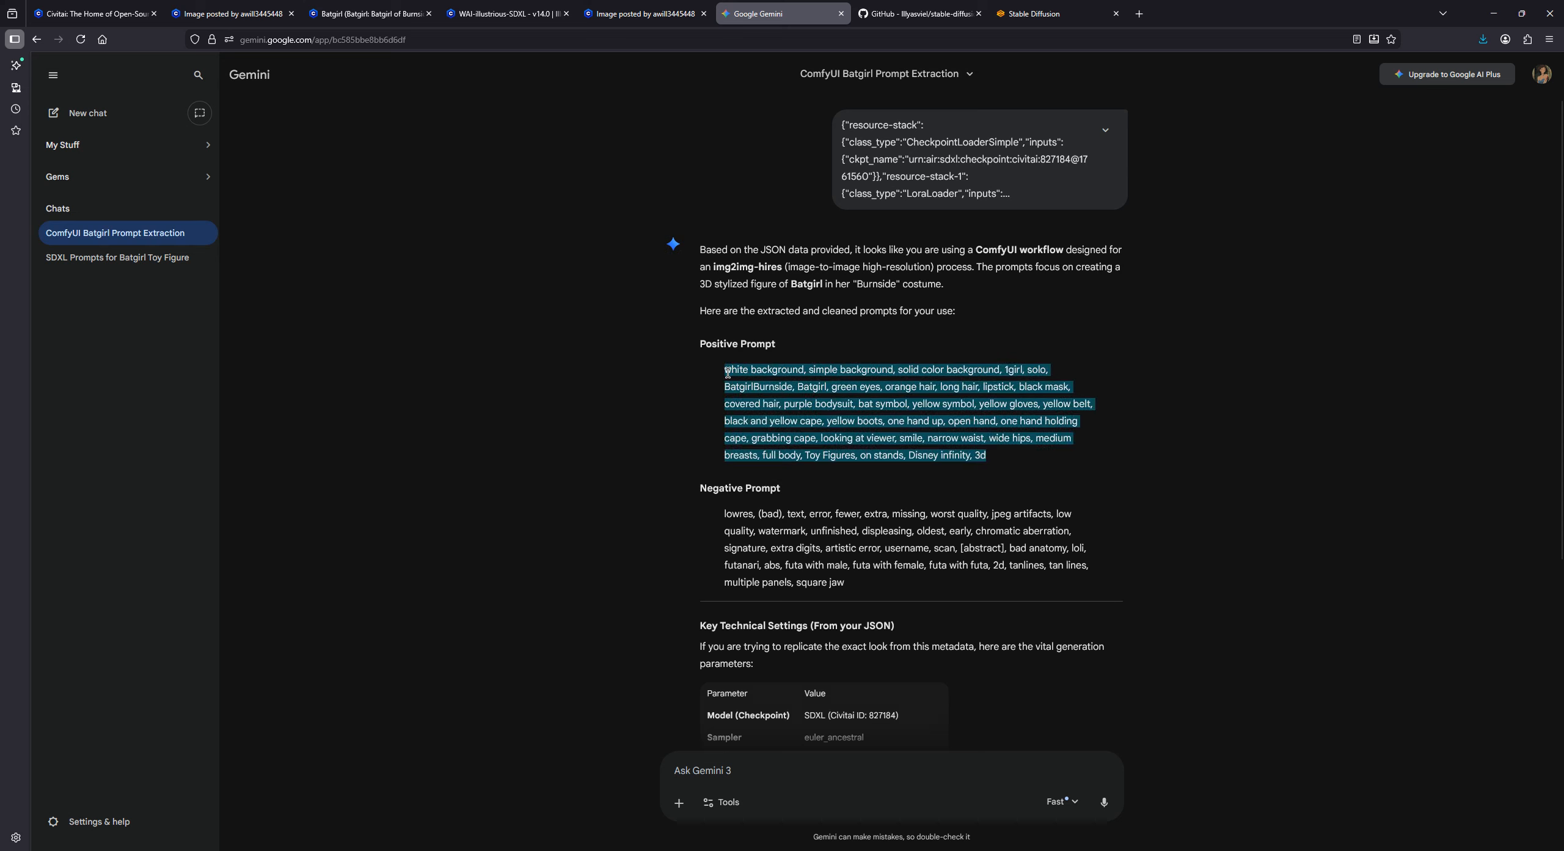
{"action": "right_click", "coordinate": [732, 366]}
{"action": "left_click", "coordinate": [758, 375]}
{"action": "left_click", "coordinate": [1019, 7]}
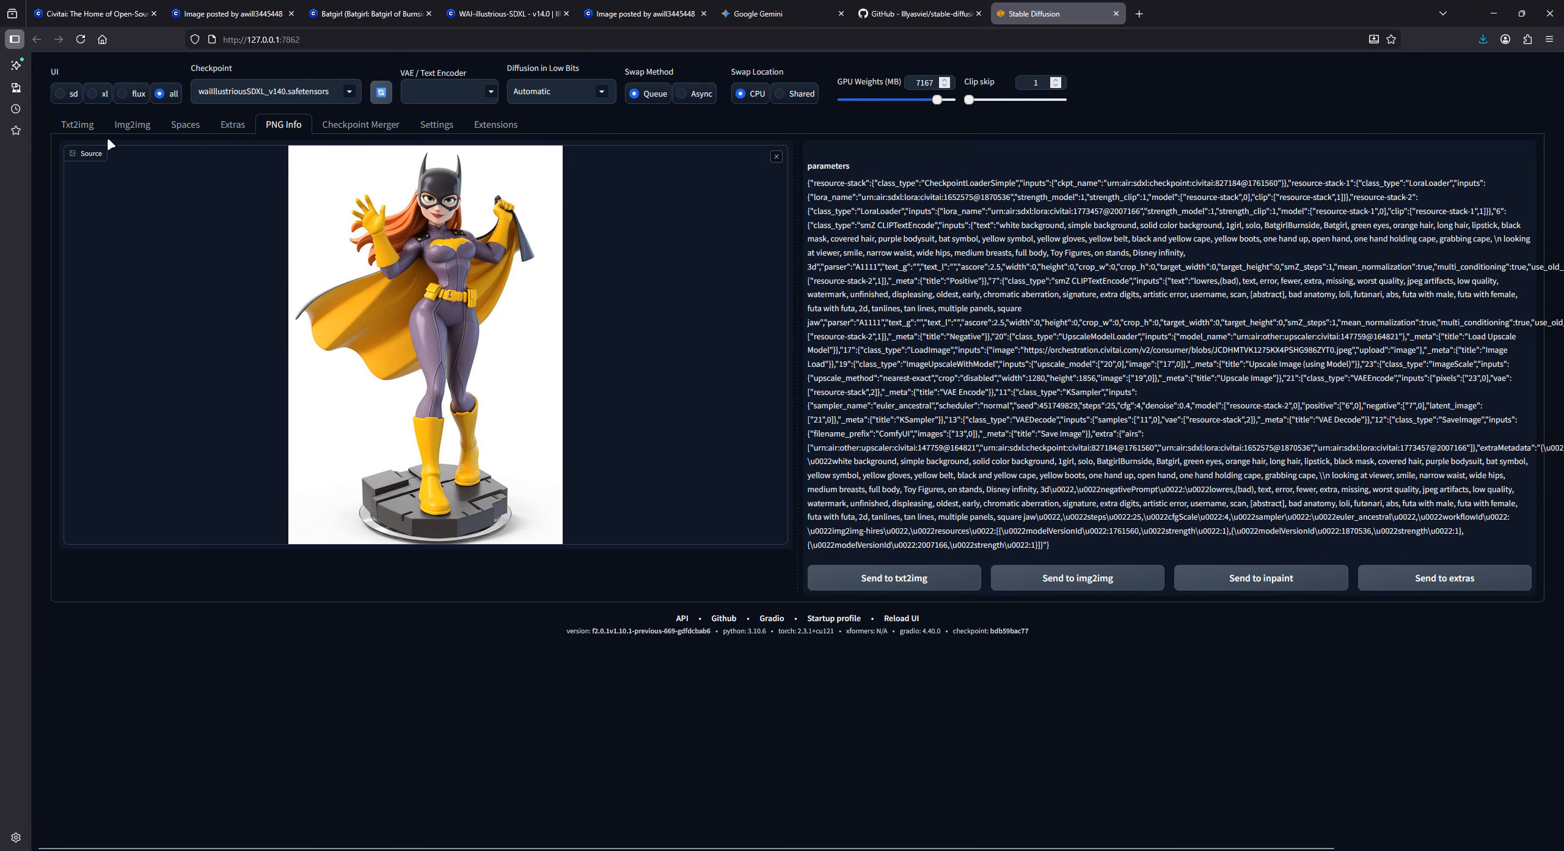
{"action": "left_click", "coordinate": [77, 129]}
{"action": "left_click", "coordinate": [150, 171]}
{"action": "right_click", "coordinate": [149, 171]}
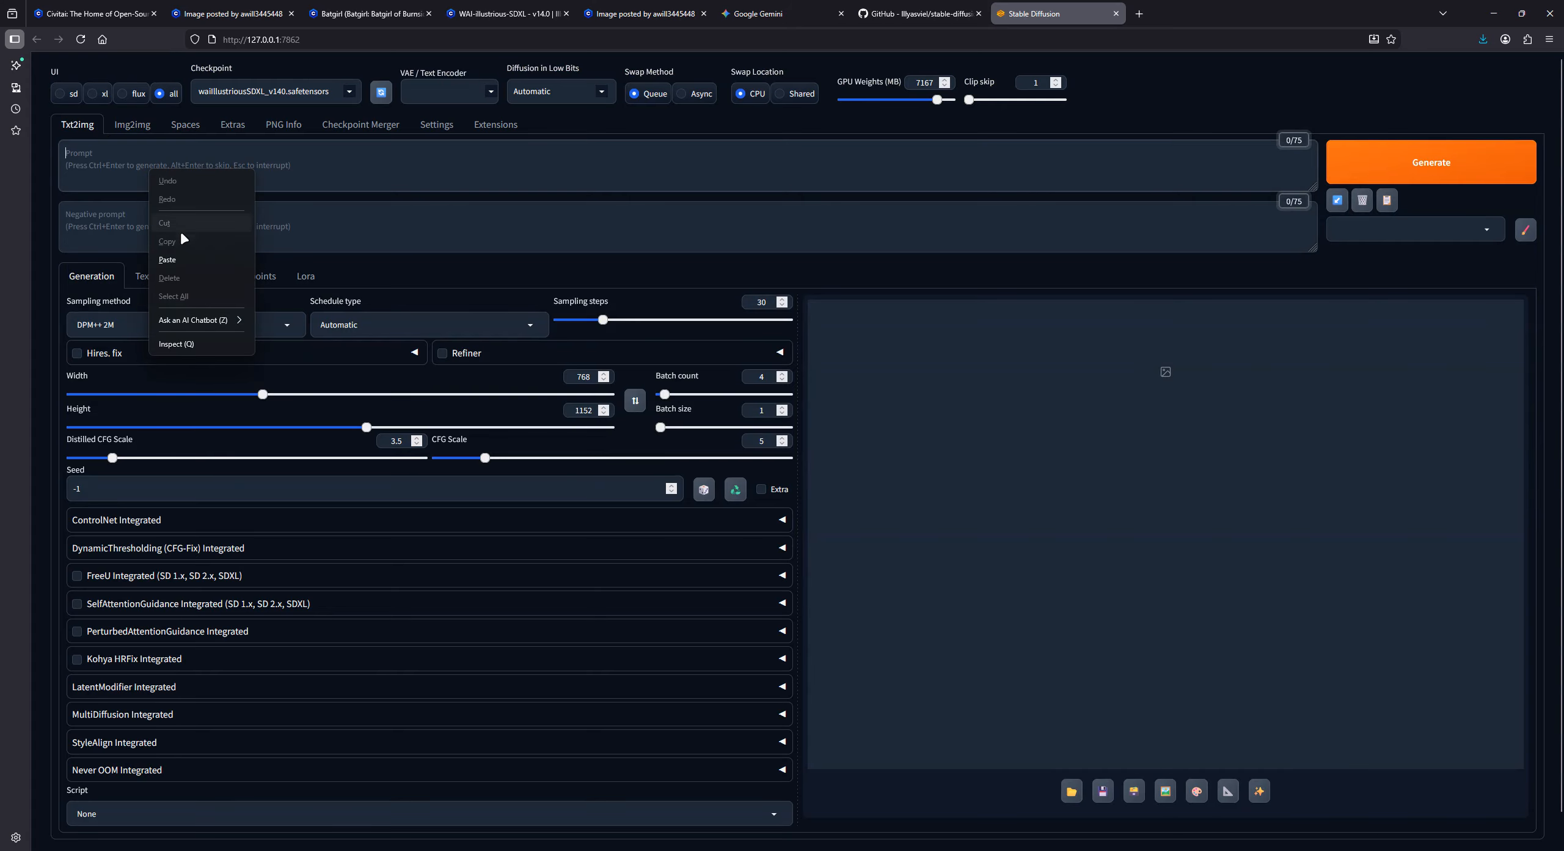
{"action": "left_click", "coordinate": [184, 259]}
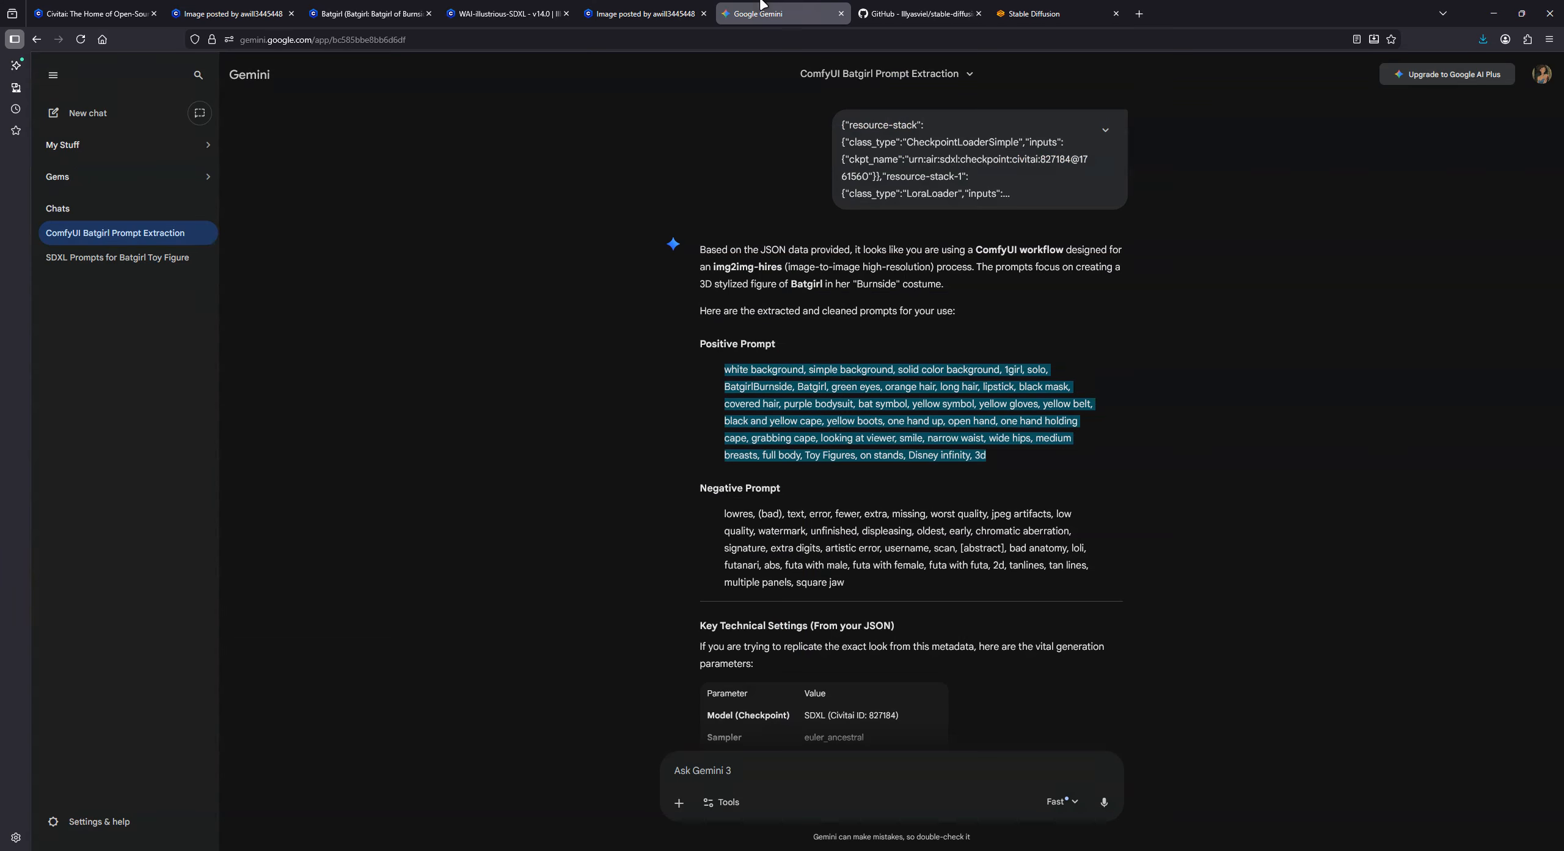
- Copy the negative prompt from the Gemini reply into the Txt2img negative prompt in Stable Diffusion
{"action": "left_click", "coordinate": [757, 13]}
{"action": "left_click_drag", "start_coordinate": [727, 515], "coordinate": [855, 586]}
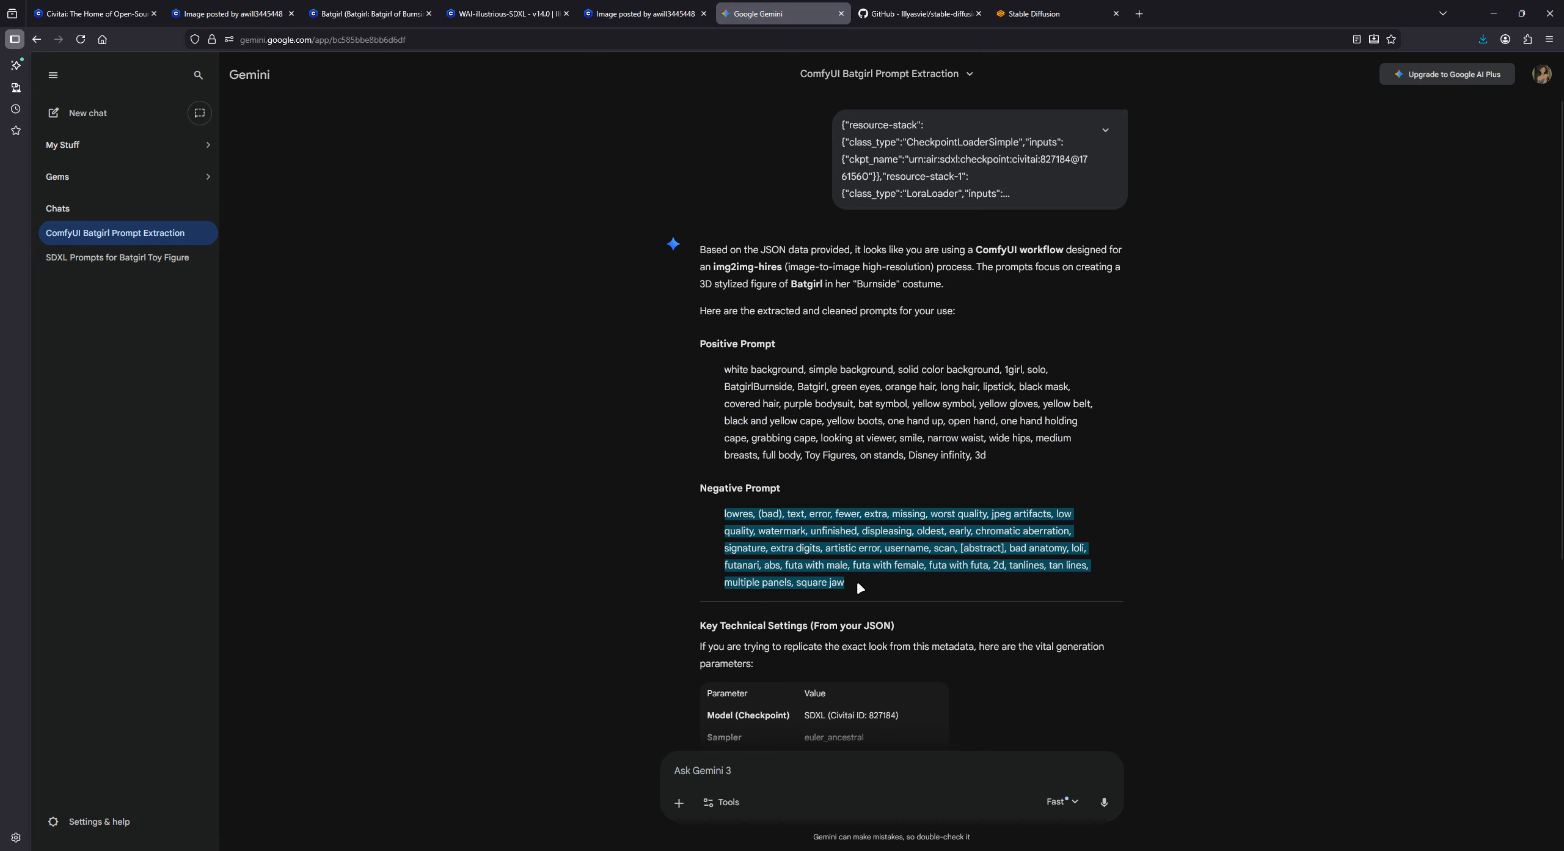
{"action": "right_click", "coordinate": [831, 576]}
{"action": "left_click", "coordinate": [846, 591]}
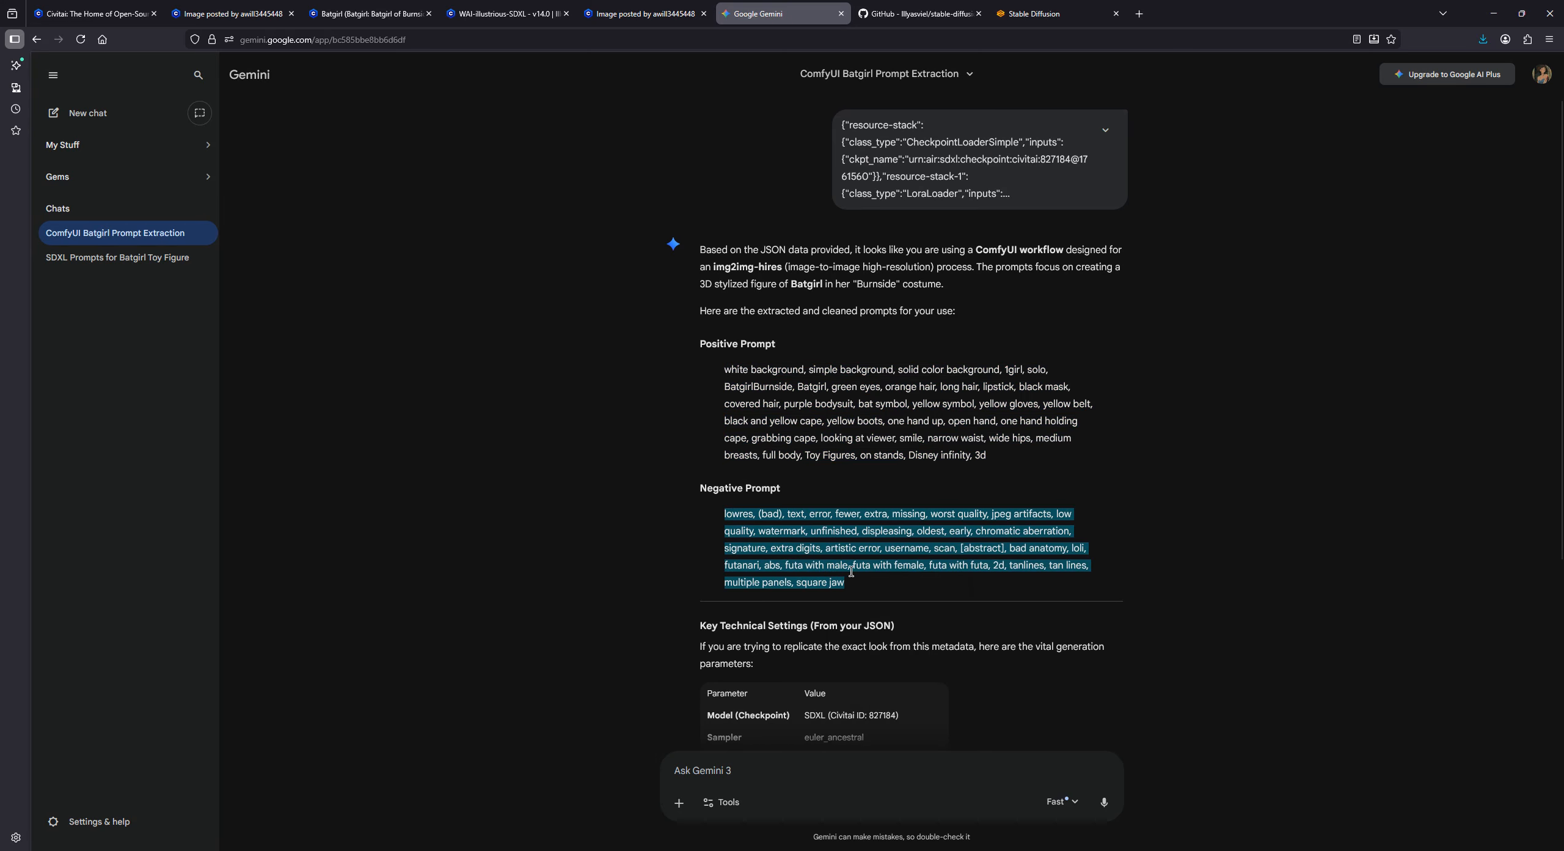
{"action": "left_click", "coordinate": [1039, 14]}
{"action": "left_click", "coordinate": [372, 208]}
{"action": "right_click", "coordinate": [370, 233]}
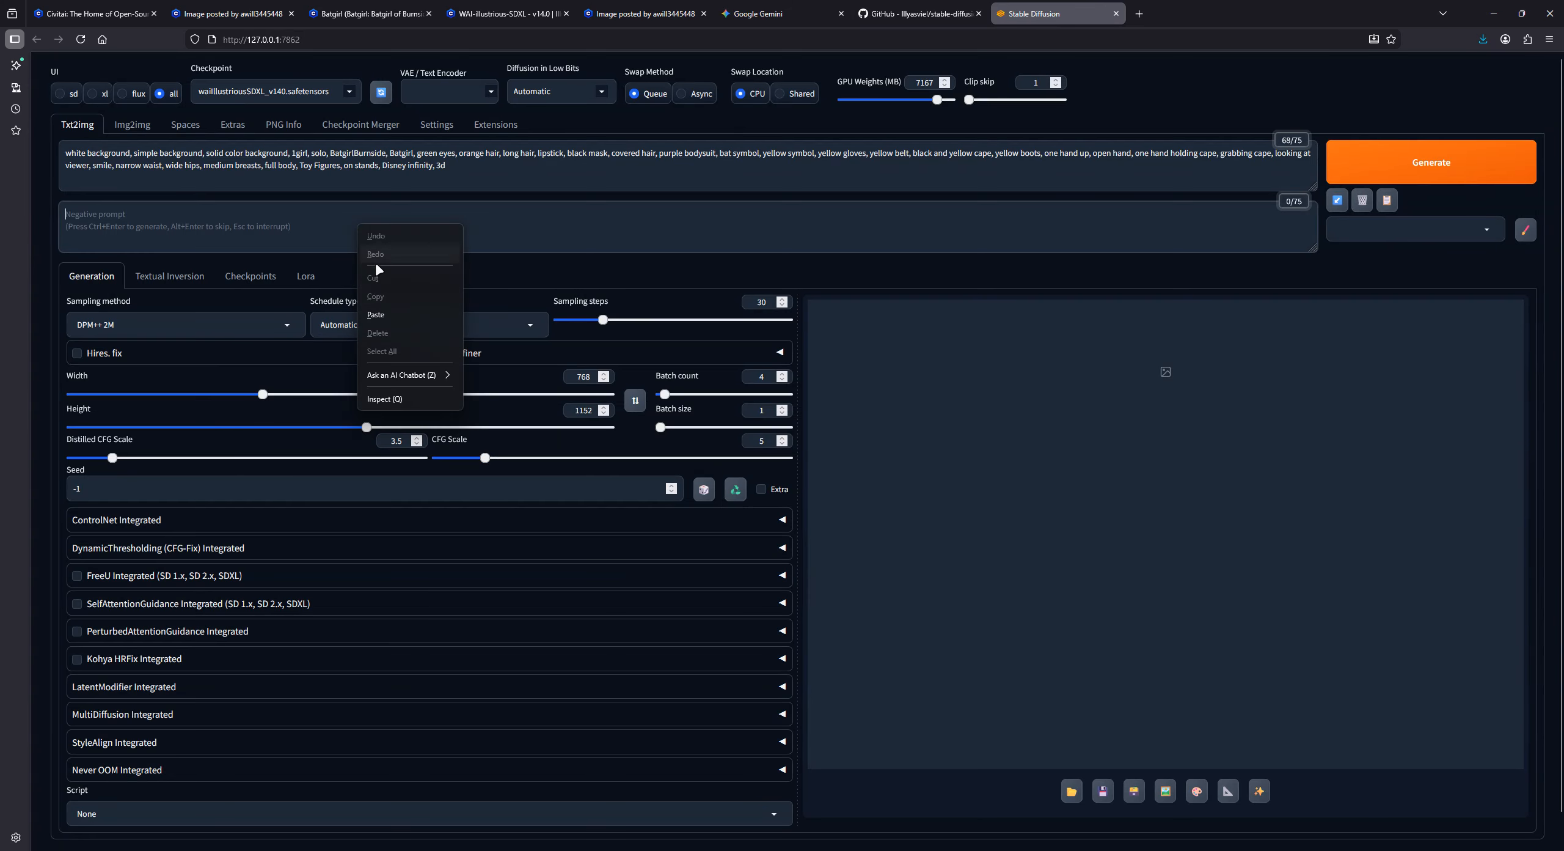
{"action": "left_click", "coordinate": [388, 313]}
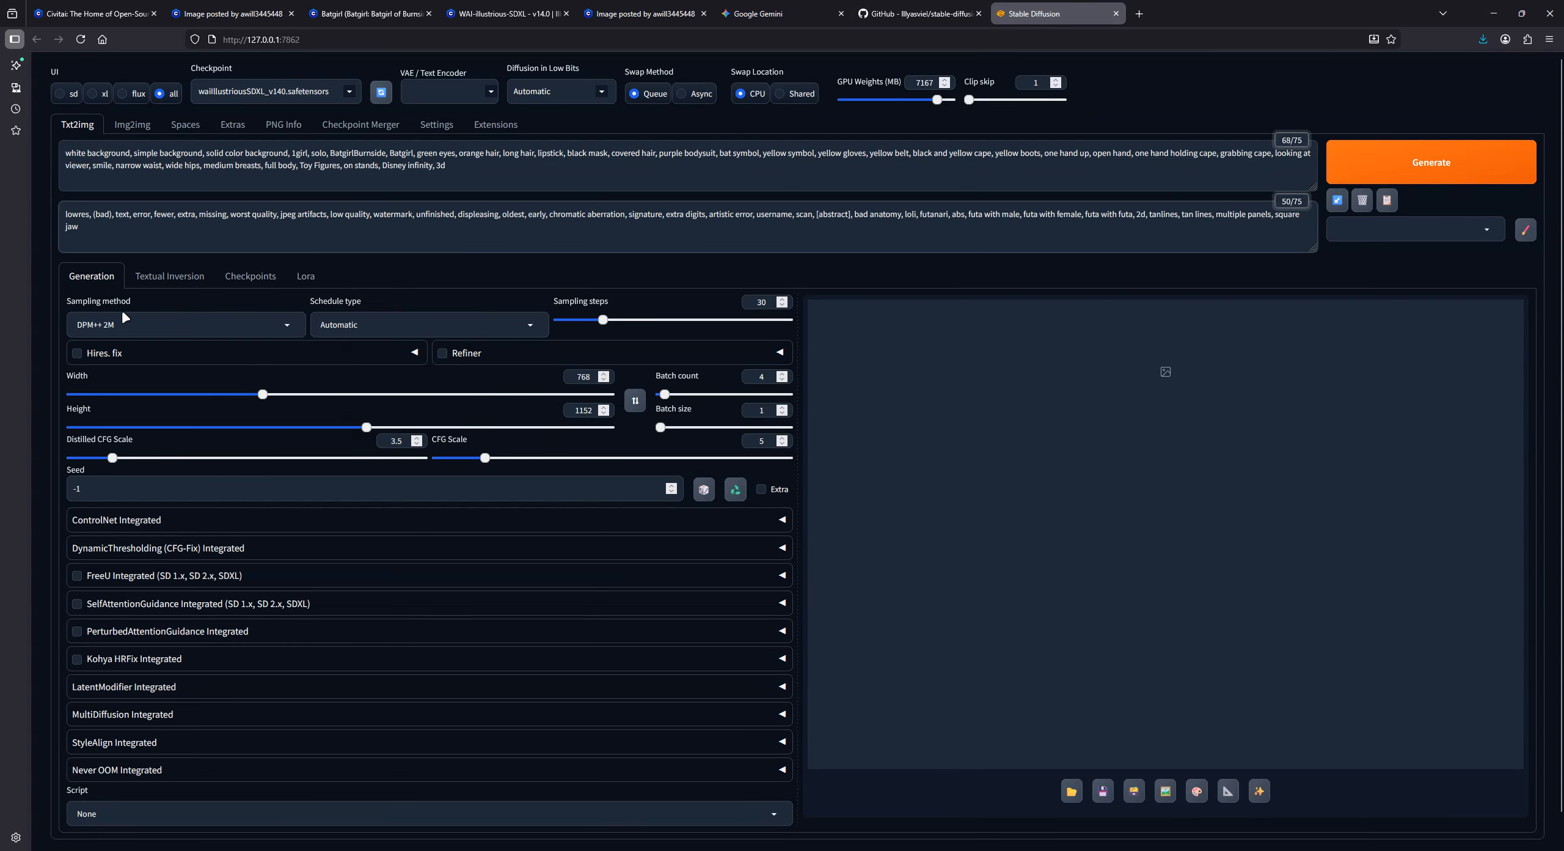
- Set the Txt2img sampling method to Euler a
{"action": "left_click", "coordinate": [295, 333]}
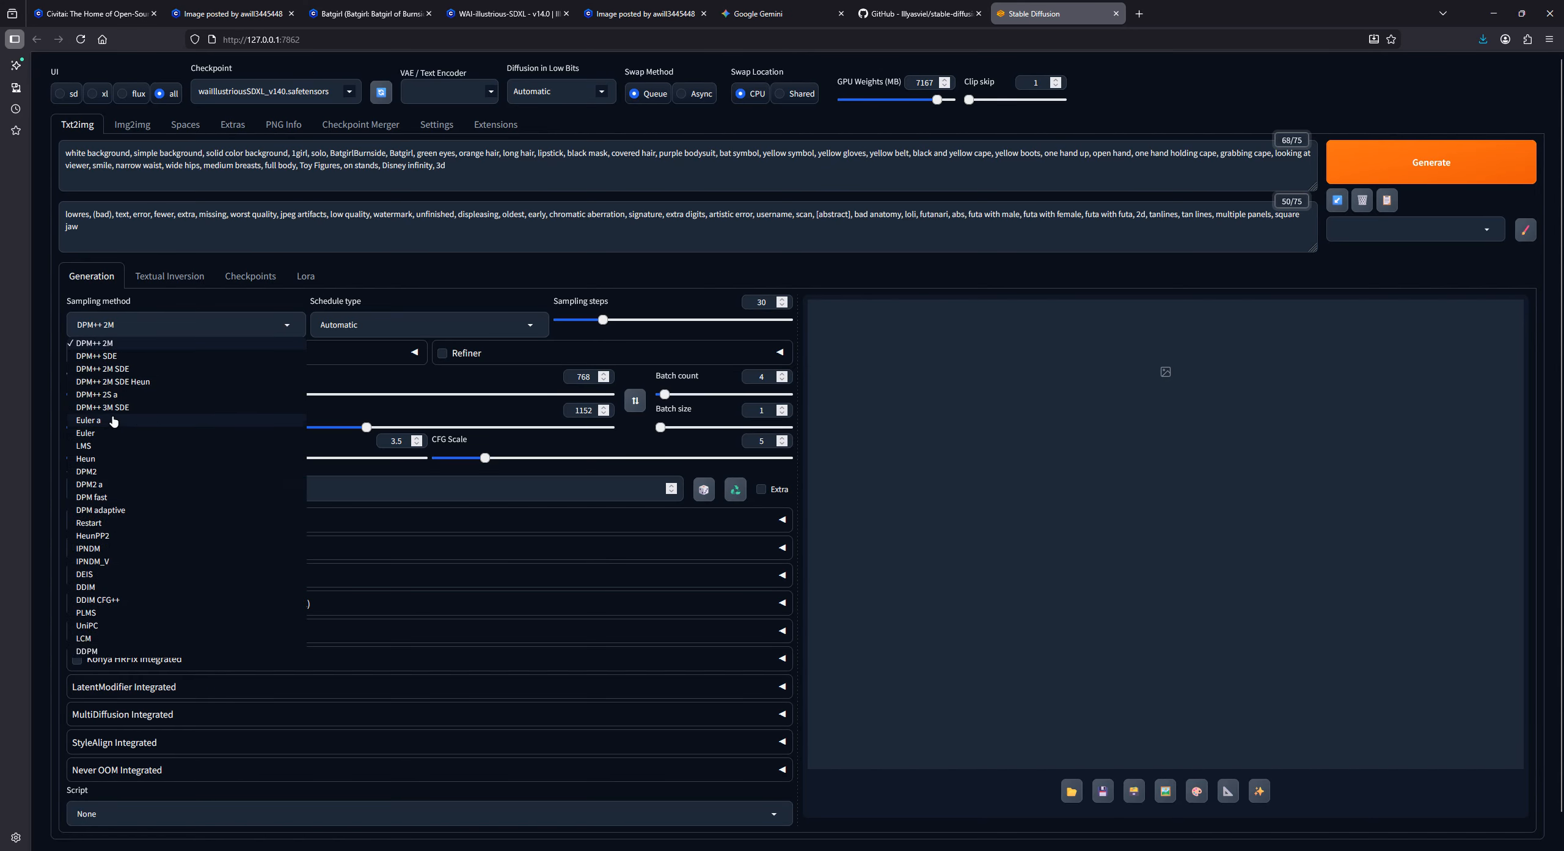
{"action": "left_click", "coordinate": [110, 422]}
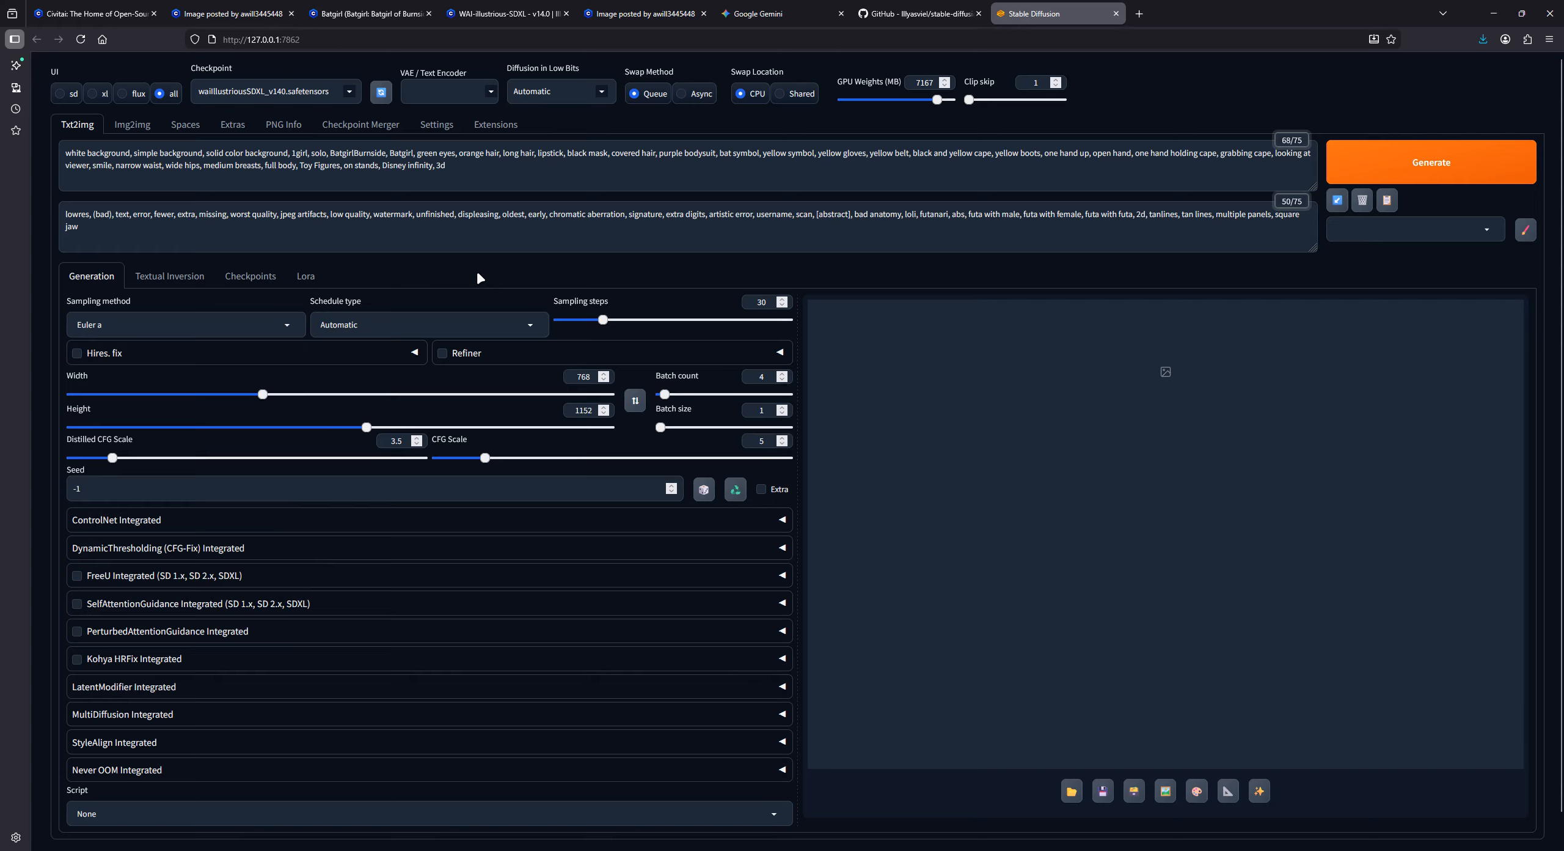
- Append the Disney_Infinity_Figures LoRA to the end of the positive prompt
{"action": "left_click", "coordinate": [481, 170]}
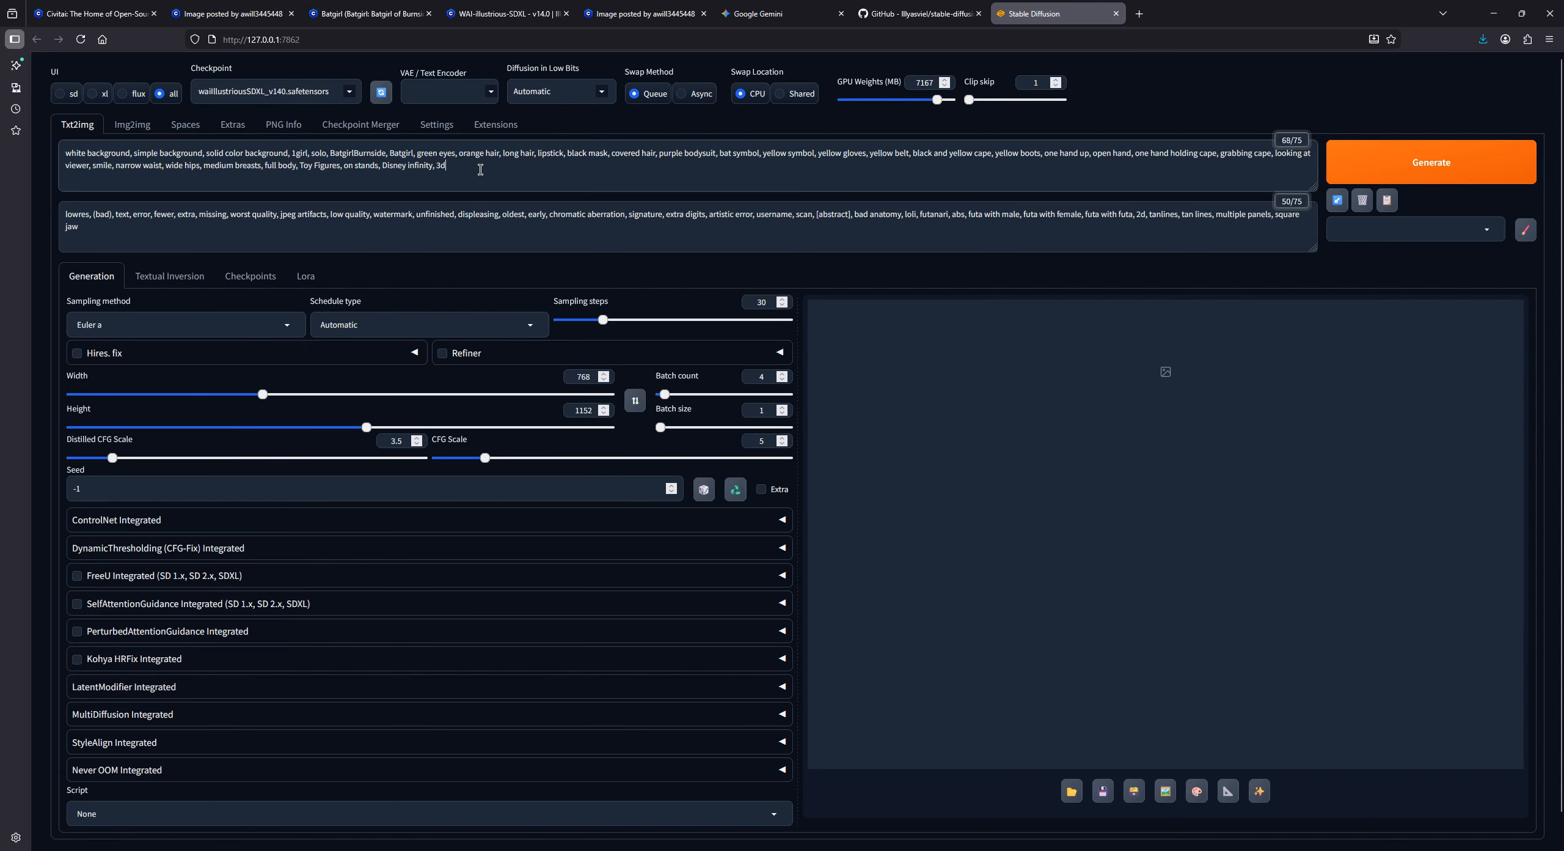
{"action": "left_click", "coordinate": [303, 276]}
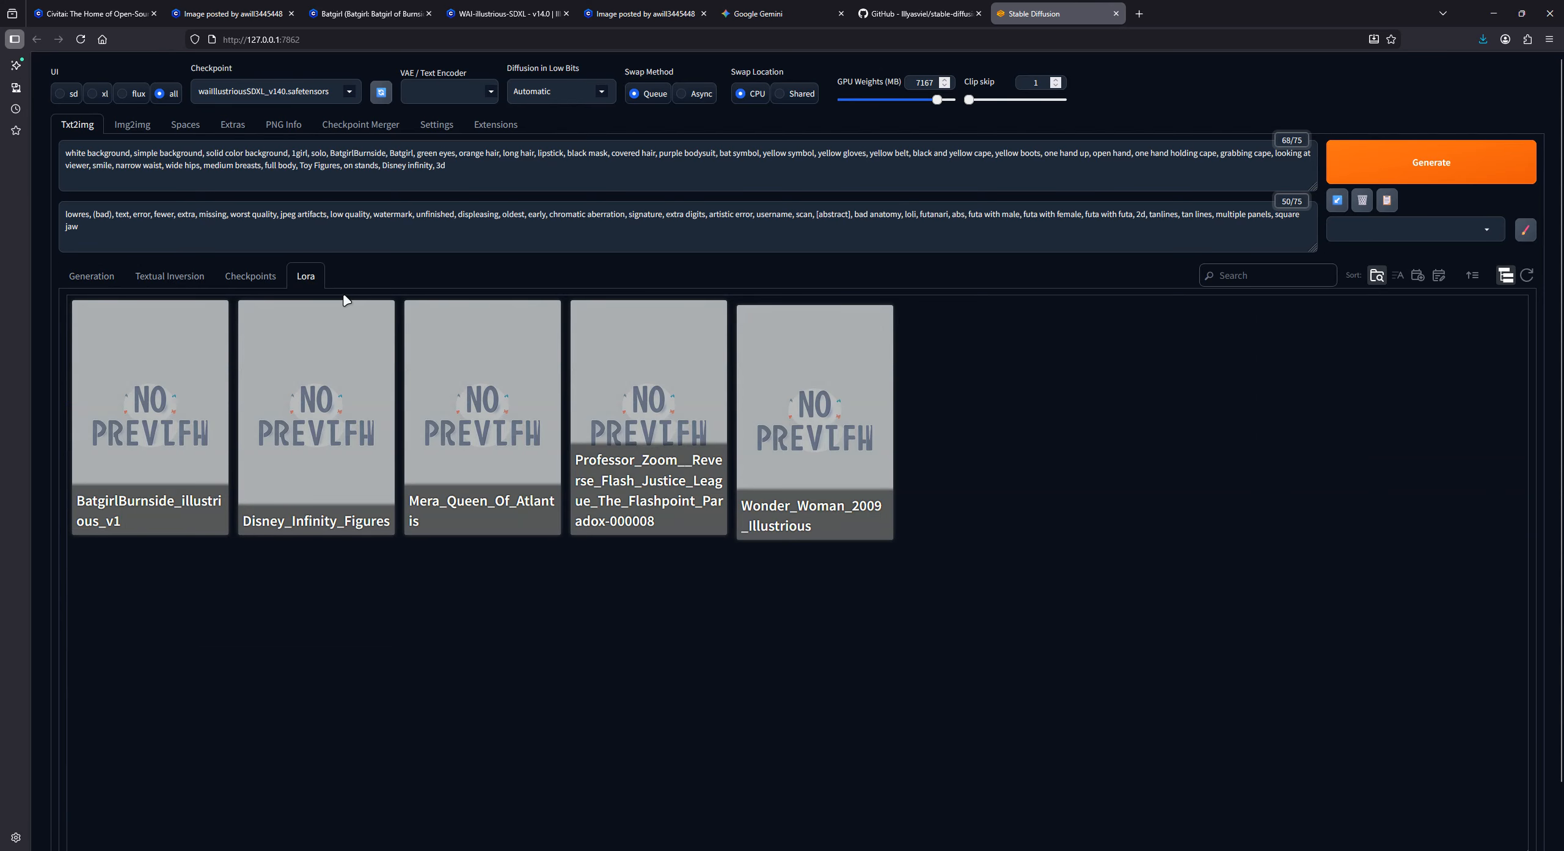
{"action": "left_click", "coordinate": [349, 490]}
{"action": "left_click", "coordinate": [818, 519]}
{"action": "left_click_drag", "start_coordinate": [743, 166], "coordinate": [564, 170]}
{"action": "key", "text": "BackSpace"}
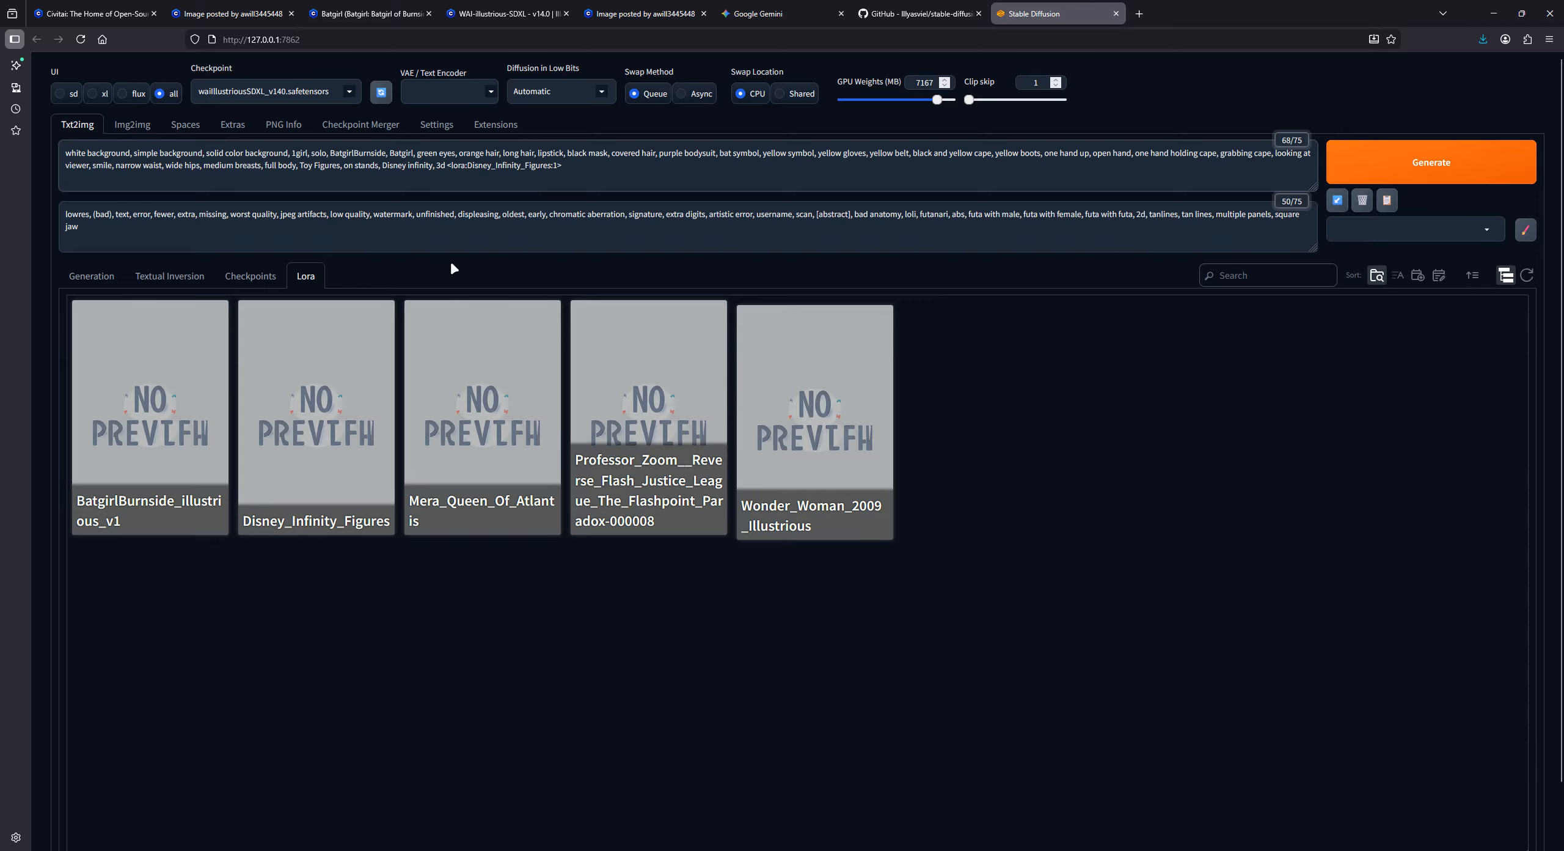
- Add the BatgirlBurnside_illustrious_v1 LoRA to the positive prompt and generate the images with the current generation settings
{"action": "left_click", "coordinate": [149, 422]}
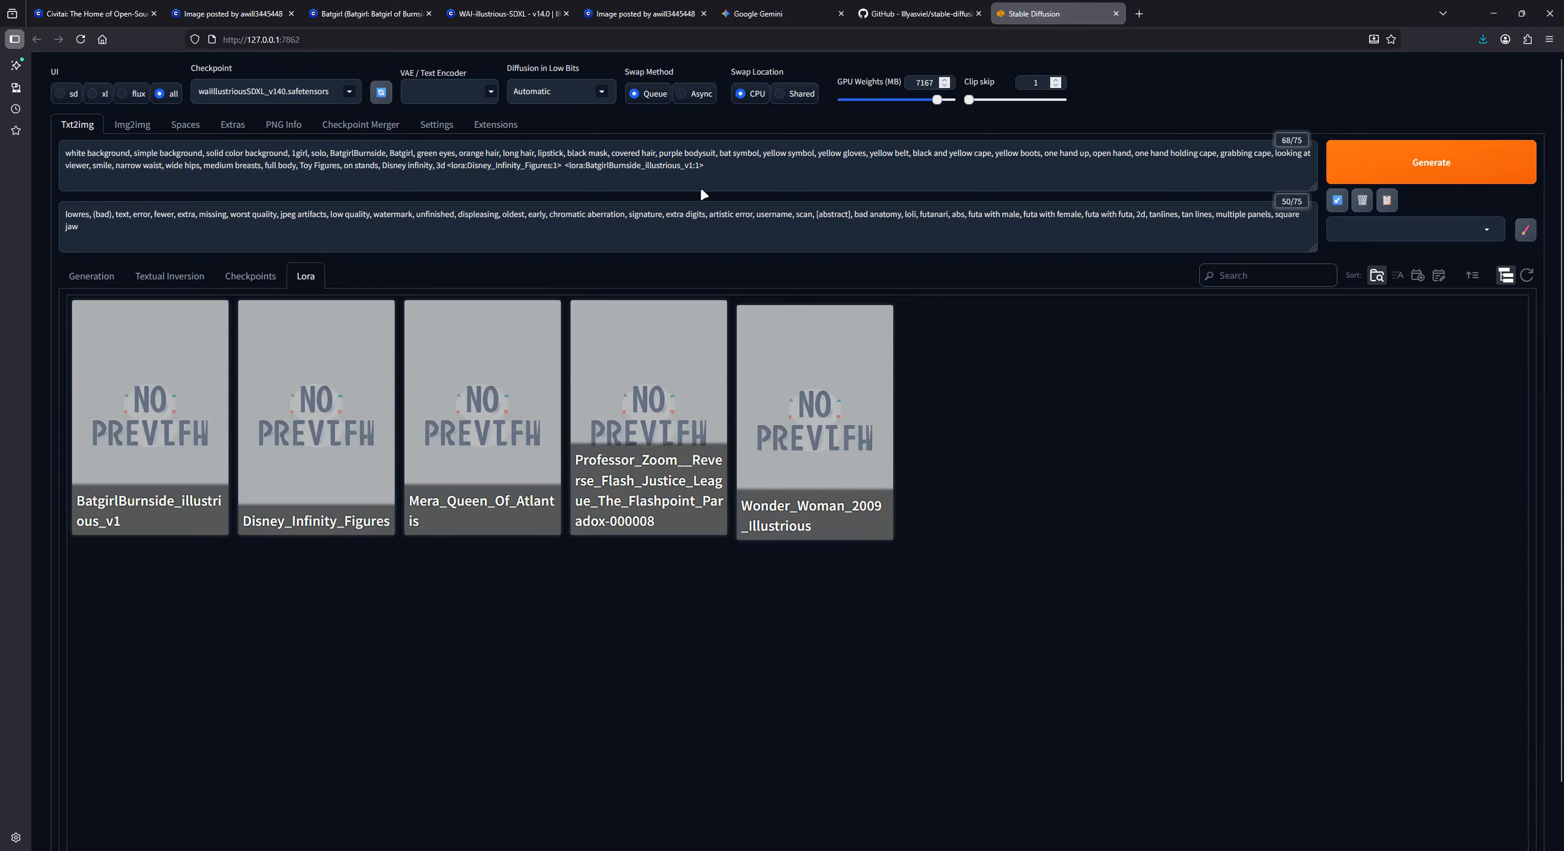
{"action": "left_click", "coordinate": [87, 275]}
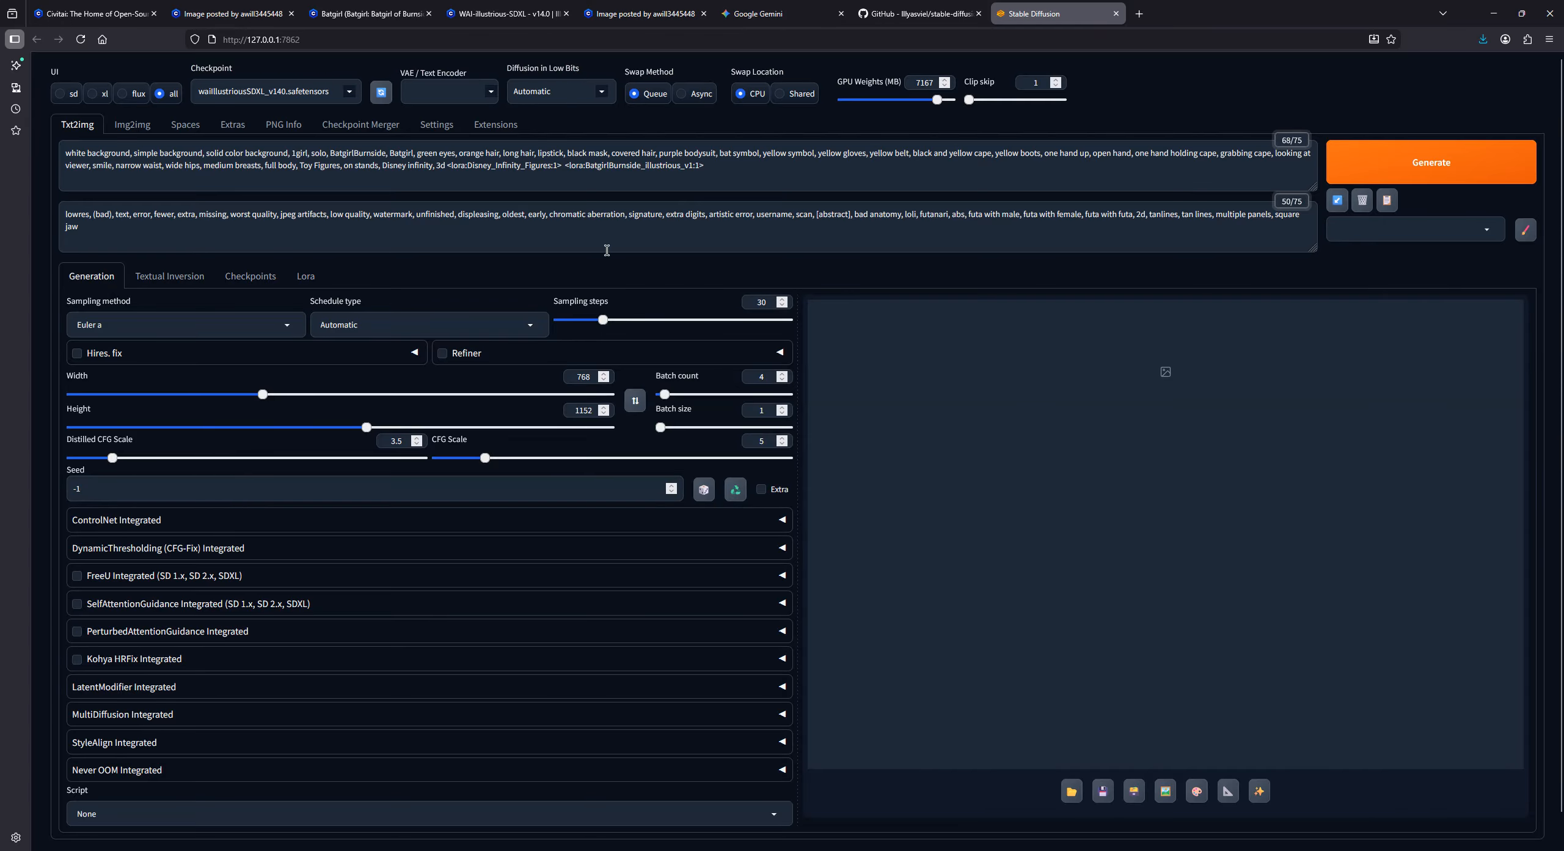
{"action": "left_click", "coordinate": [1341, 169]}
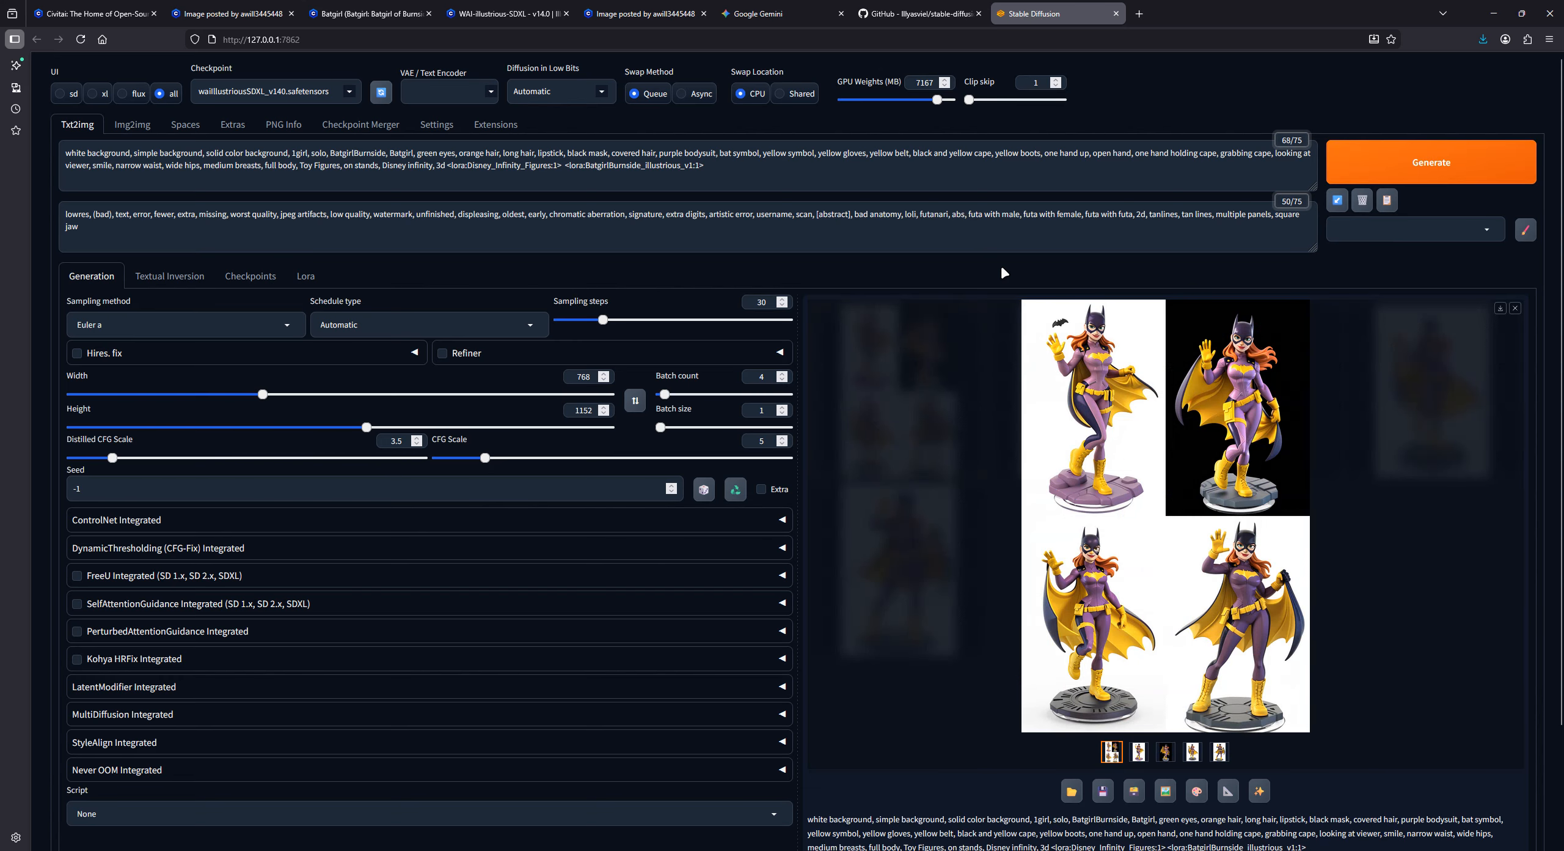
- Examine the generated Batgirl grid at full size, and view the first three images individually
{"action": "left_click", "coordinate": [1085, 487]}
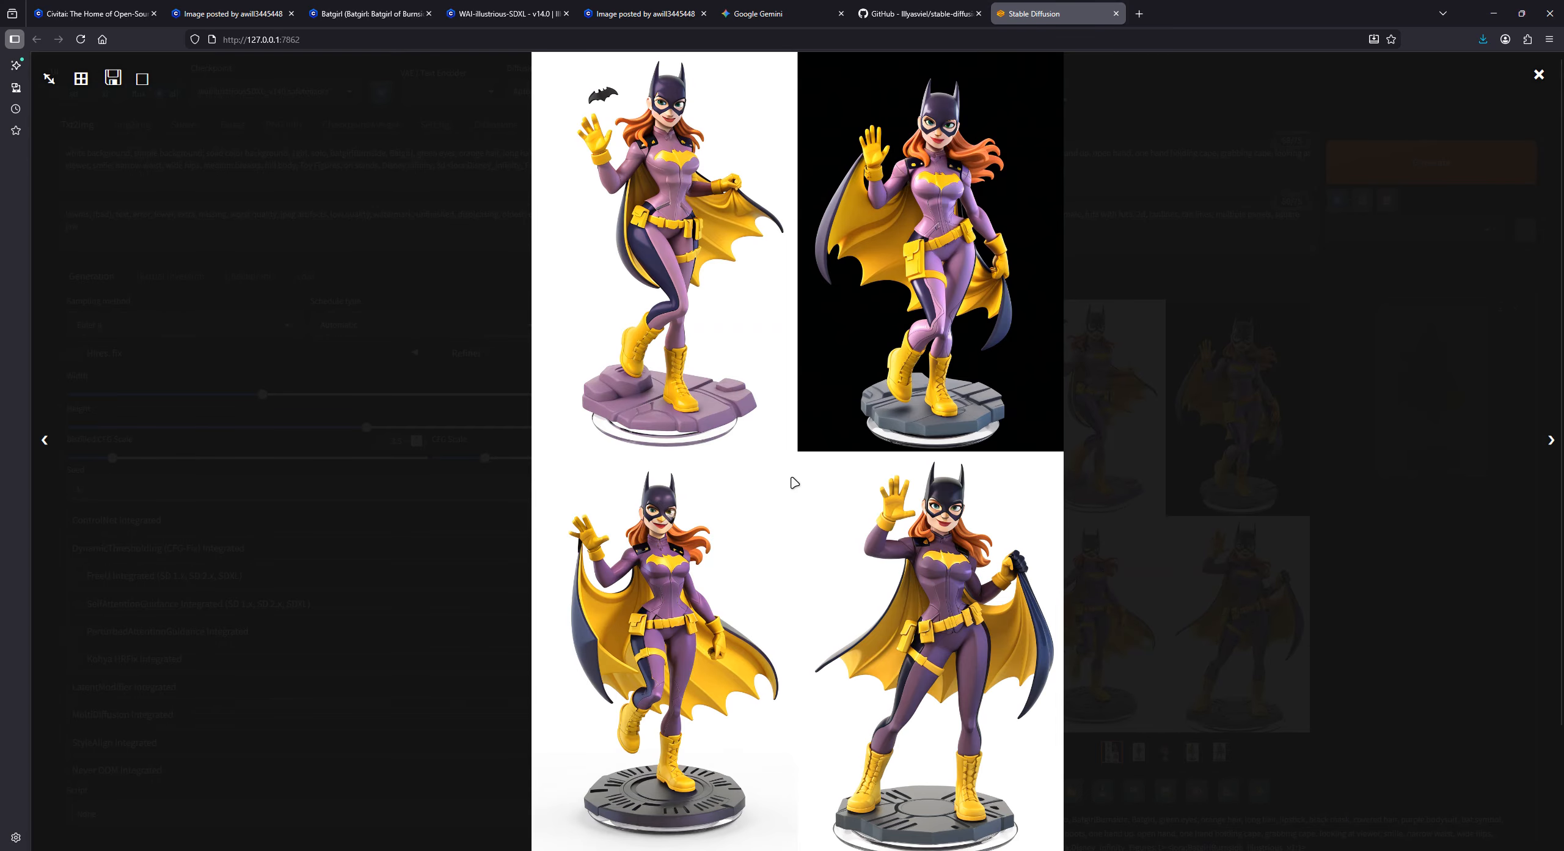
{"action": "left_click", "coordinate": [1374, 582]}
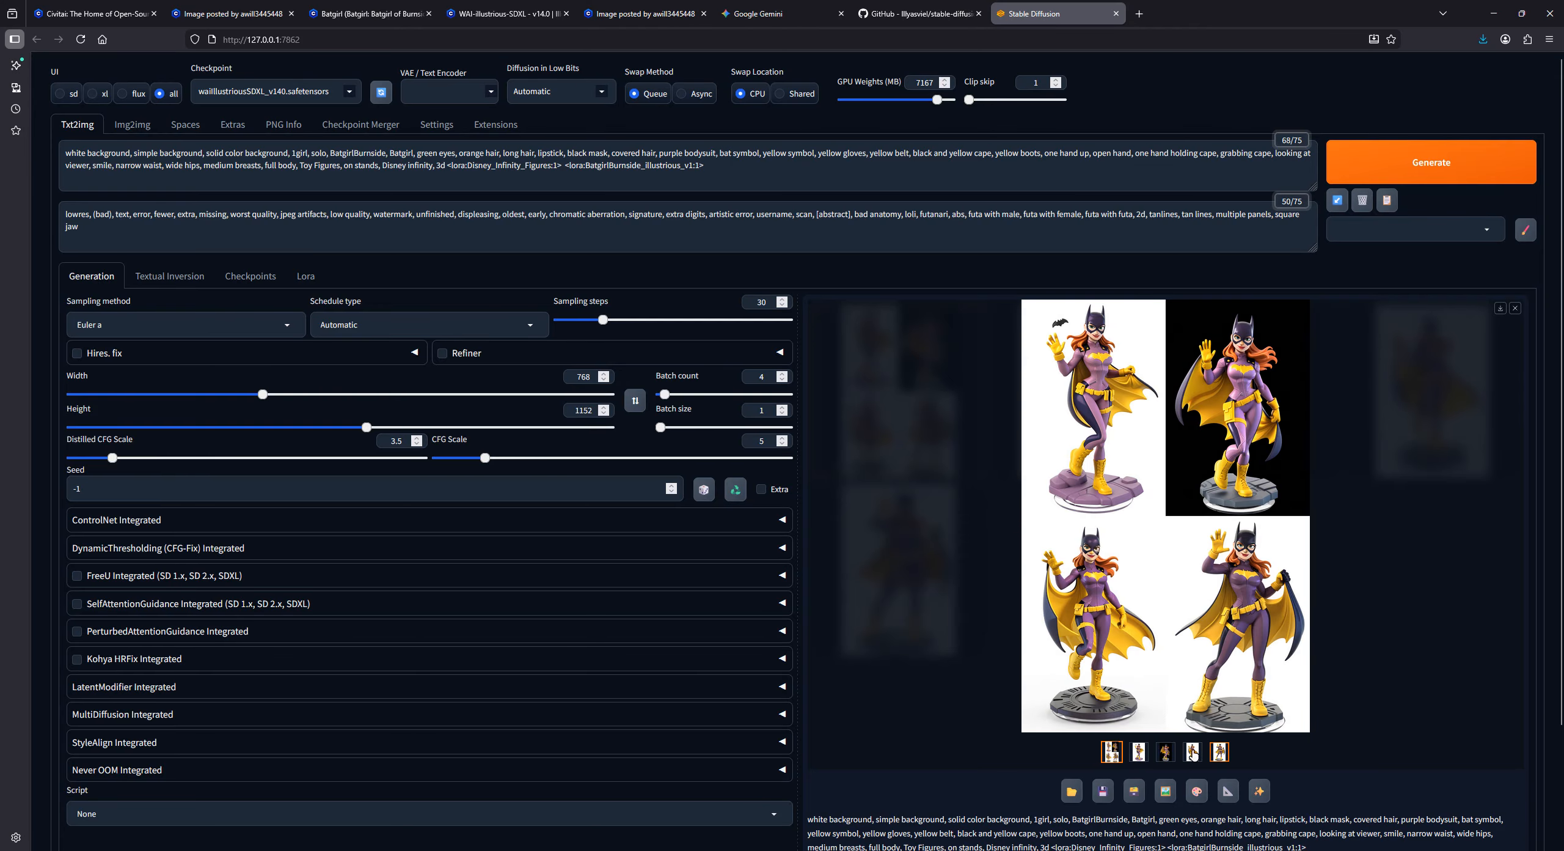
{"action": "left_click", "coordinate": [1139, 752]}
{"action": "left_click", "coordinate": [1166, 752]}
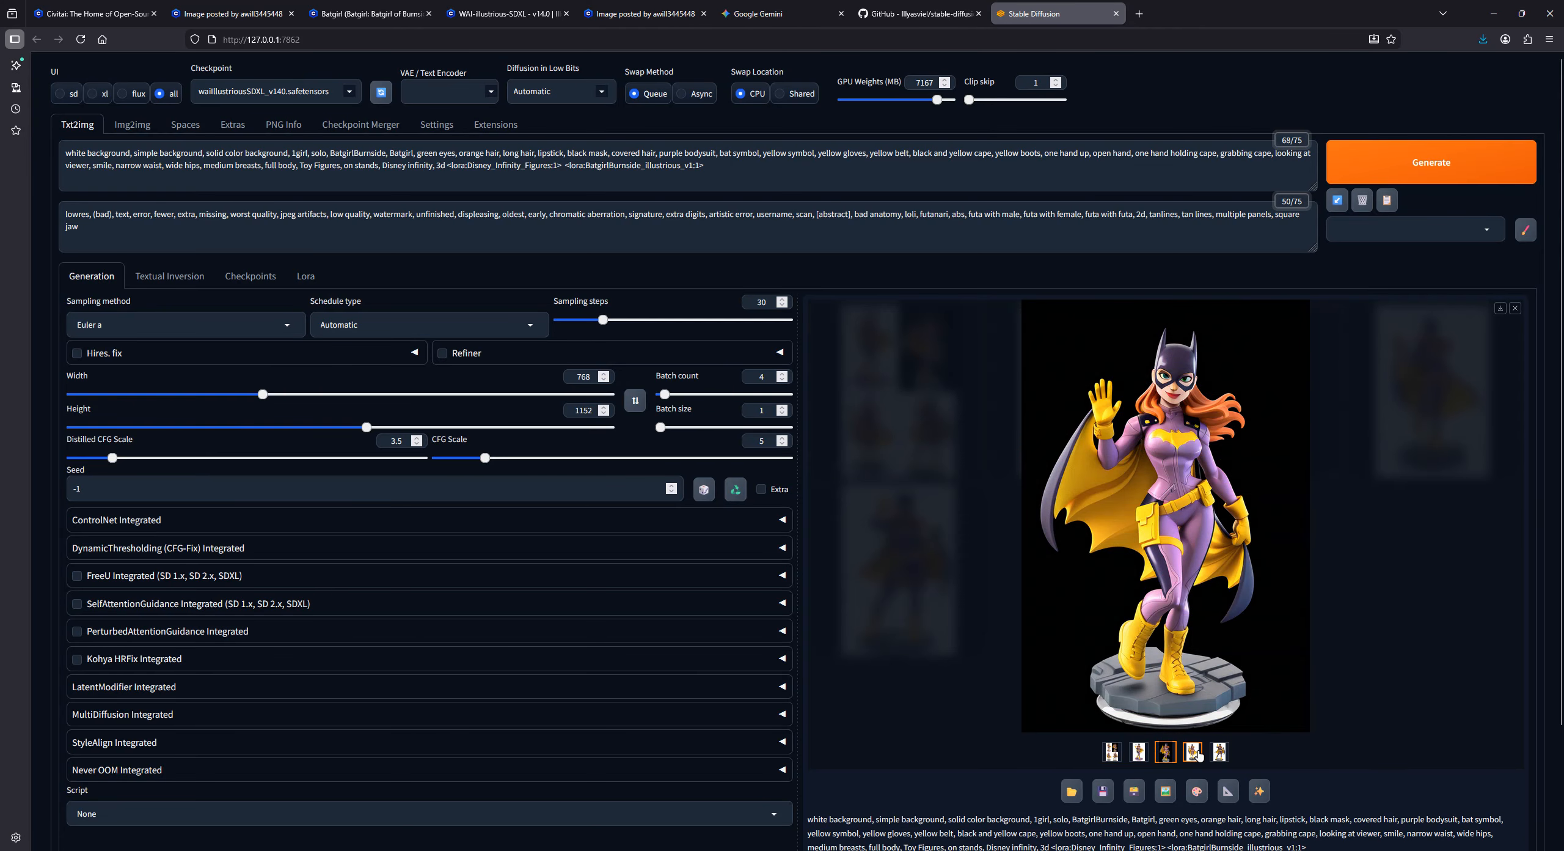
{"action": "left_click", "coordinate": [1193, 752]}
- Send the fourth generated Batgirl image to img2img and set the sampling method there to Euler a
{"action": "left_click", "coordinate": [1219, 751]}
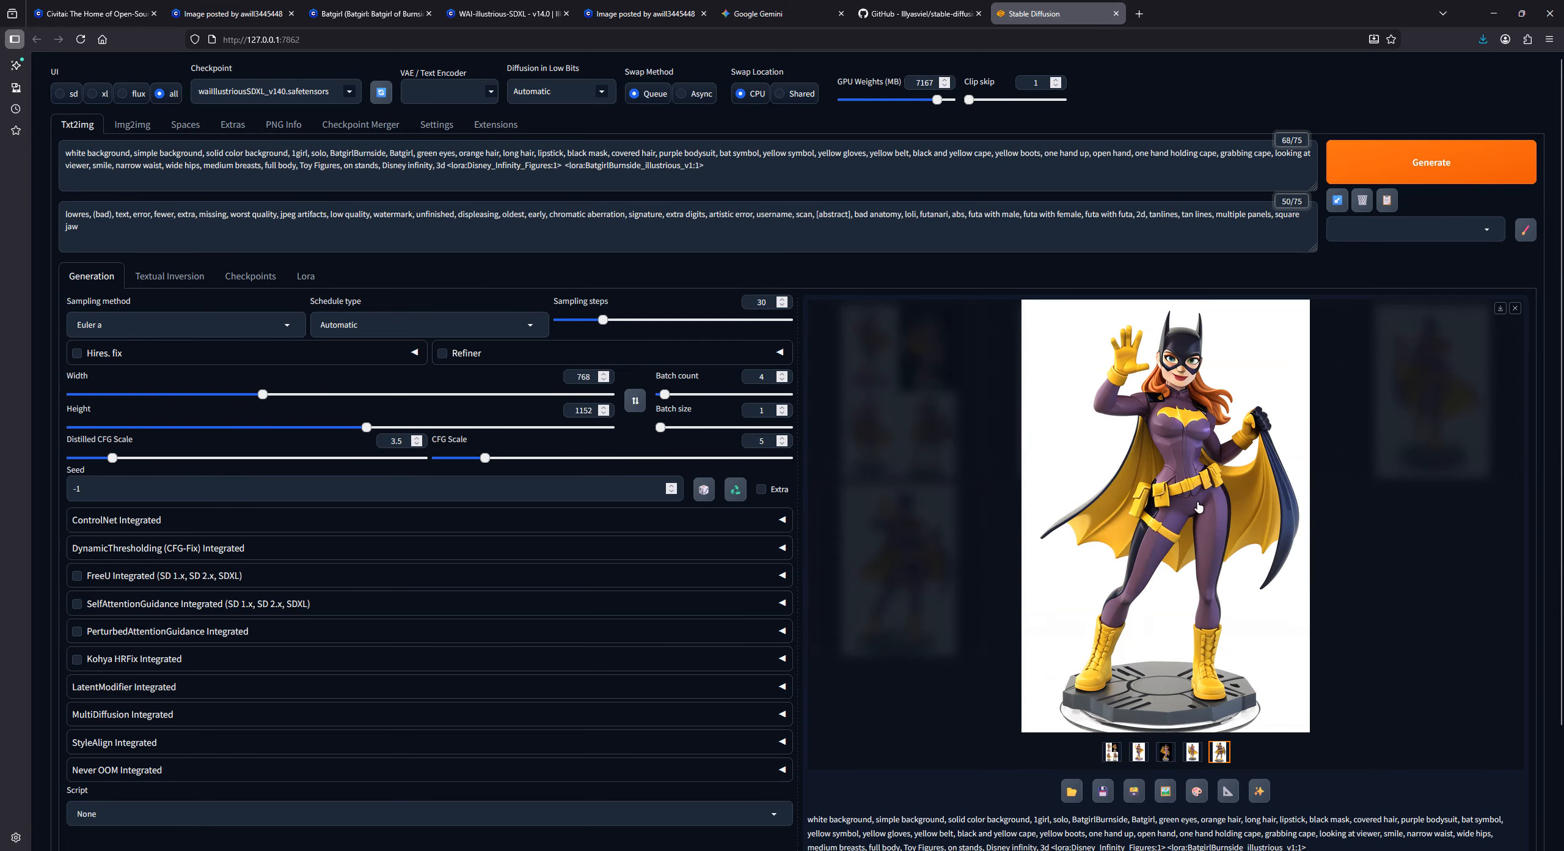
{"action": "left_click", "coordinate": [1165, 792]}
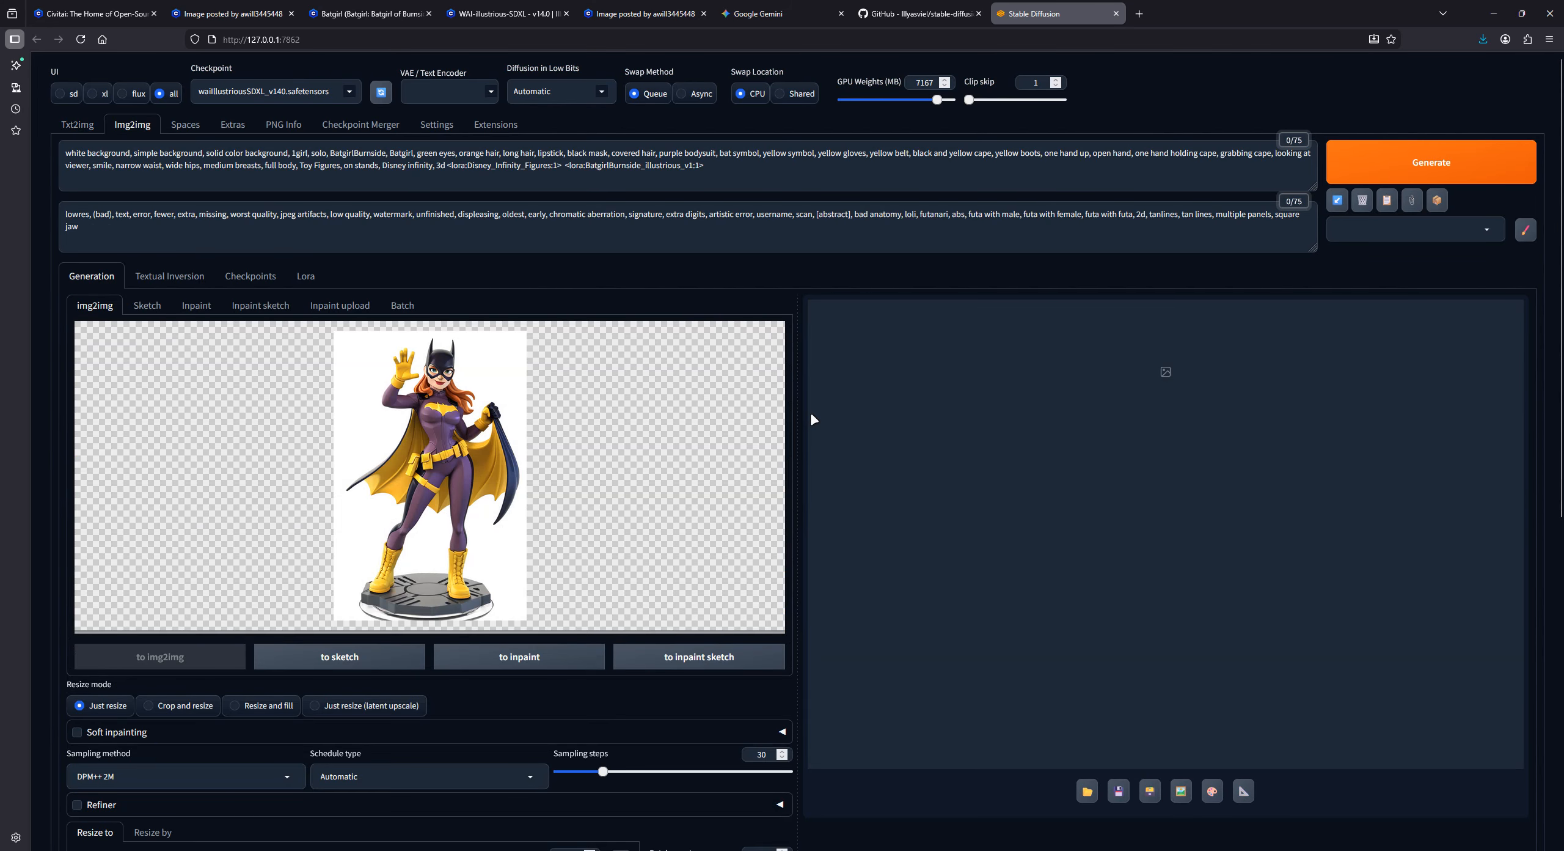
{"action": "scroll", "coordinate": [812, 430], "scroll_direction": "down", "scroll_amount": 5}
{"action": "left_click", "coordinate": [293, 467]}
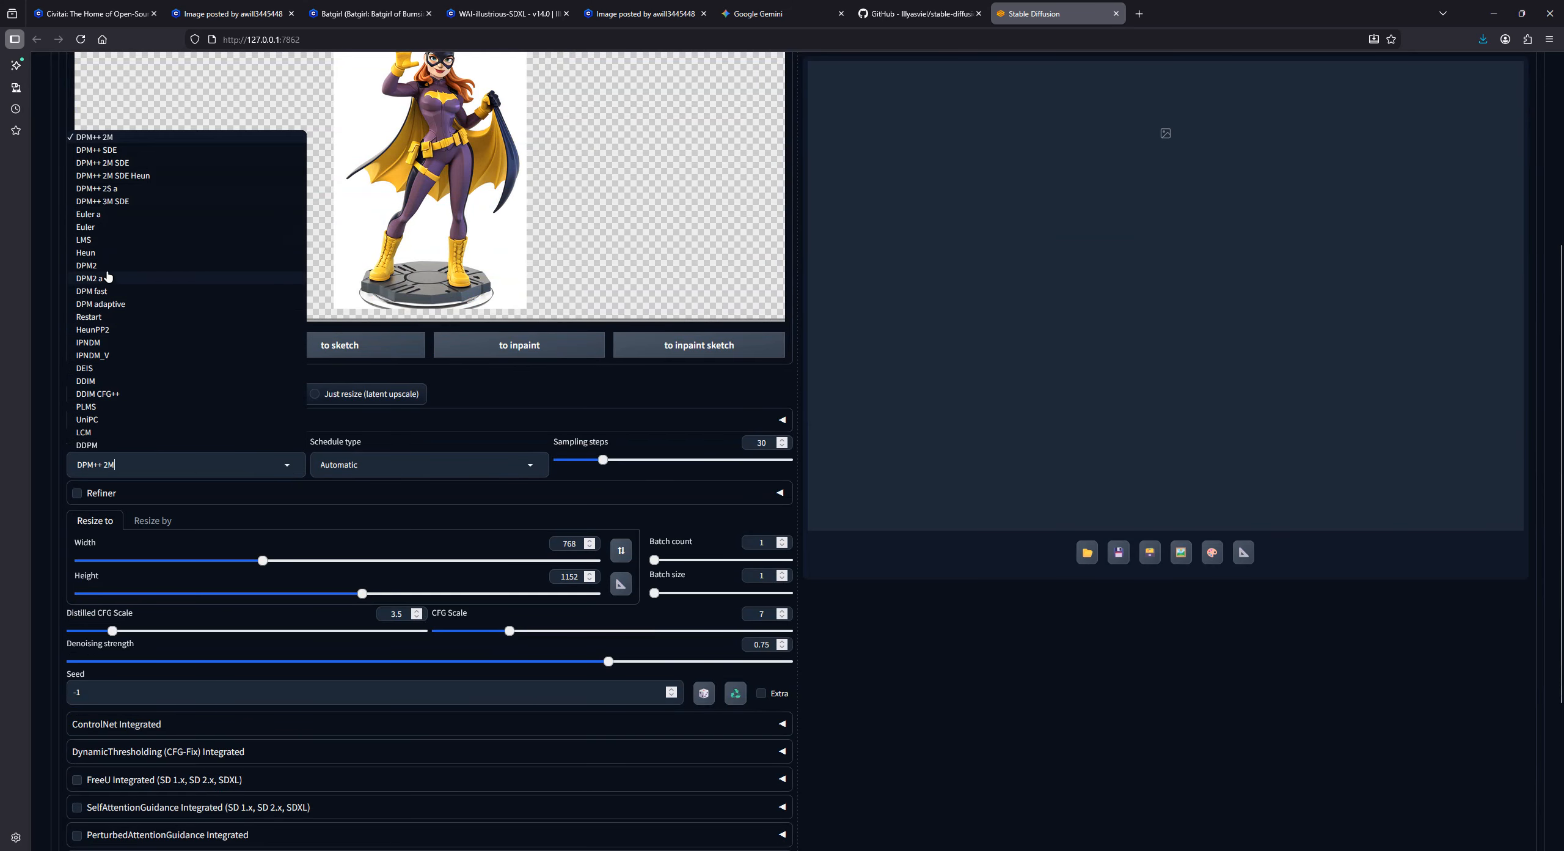
{"action": "left_click", "coordinate": [105, 215]}
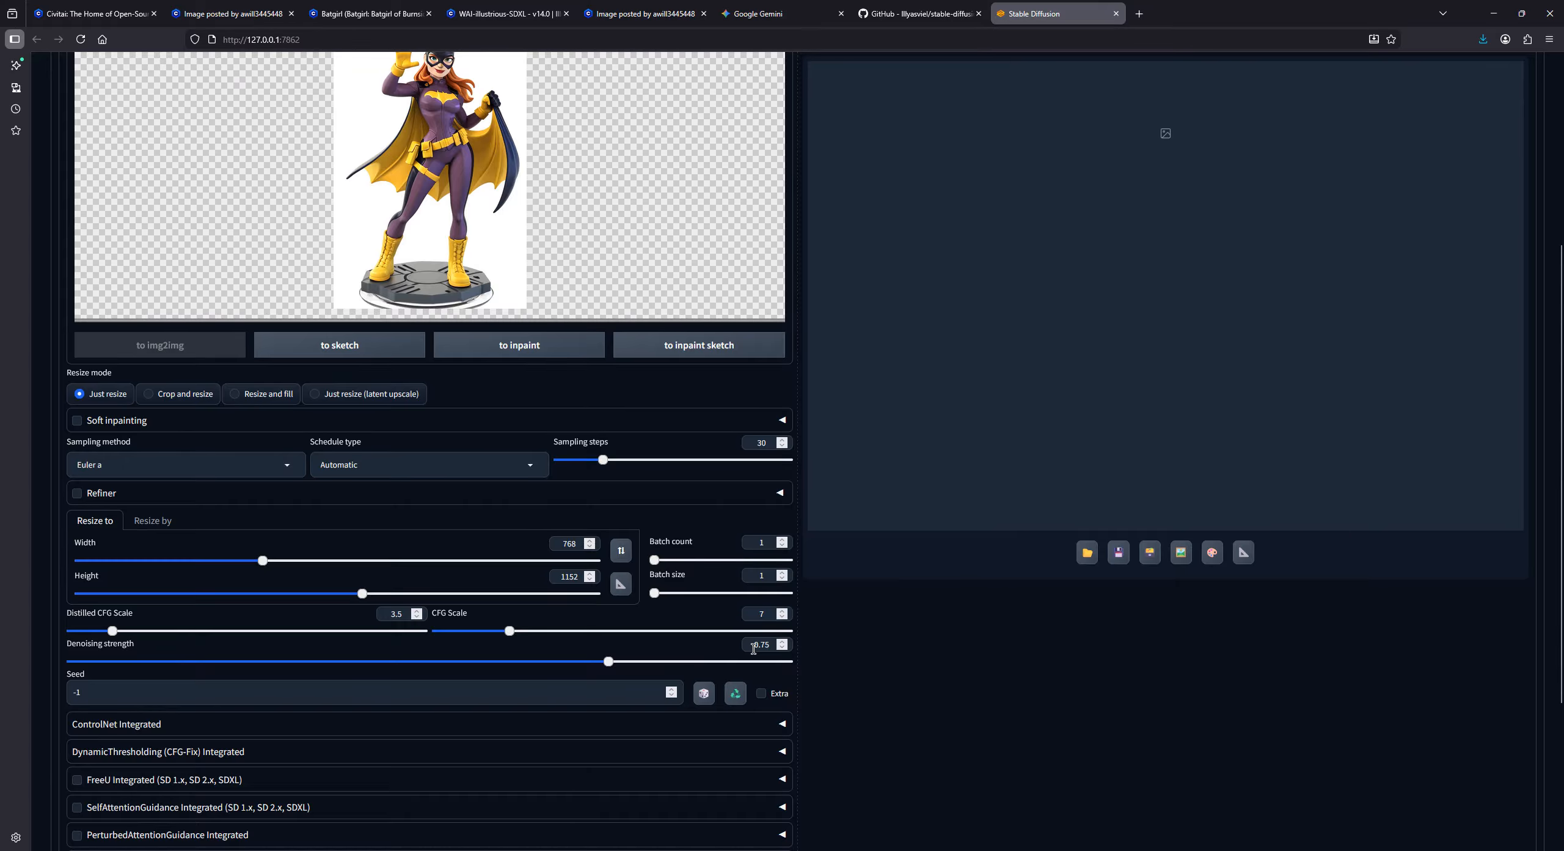
- Set the img2img denoising strength to 0.2
{"action": "left_click_drag", "start_coordinate": [752, 649], "coordinate": [772, 646]}
{"action": "type", "text": "0."}
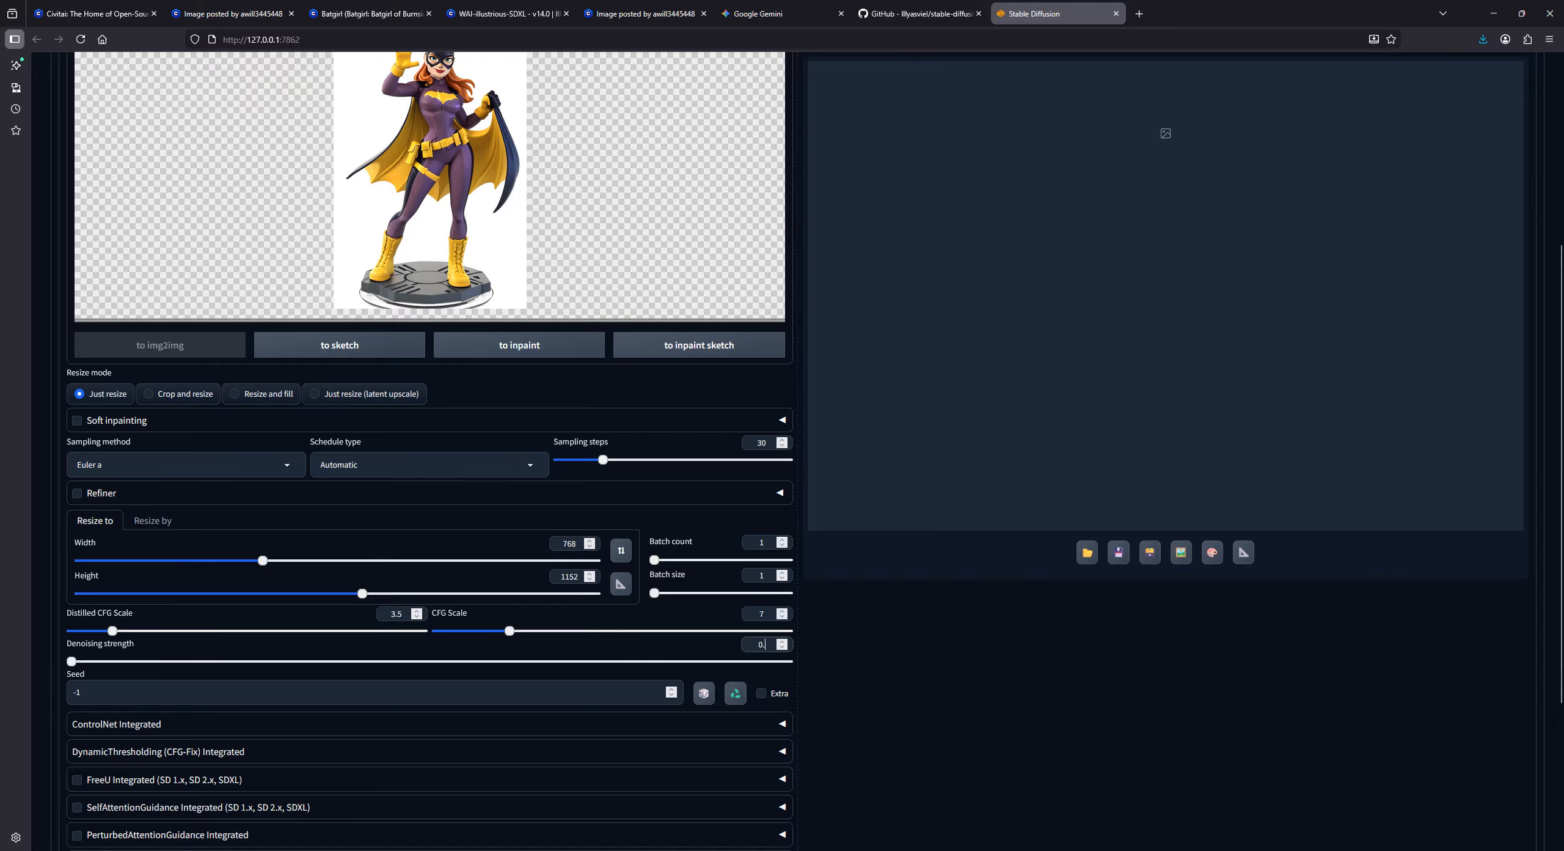
{"action": "type", "text": "2"}
{"action": "left_click", "coordinate": [870, 656]}
- Choose the SD upscale script for the img2img generation and bring its upscaler options into view
{"action": "scroll", "coordinate": [836, 592], "scroll_direction": "down", "scroll_amount": 4}
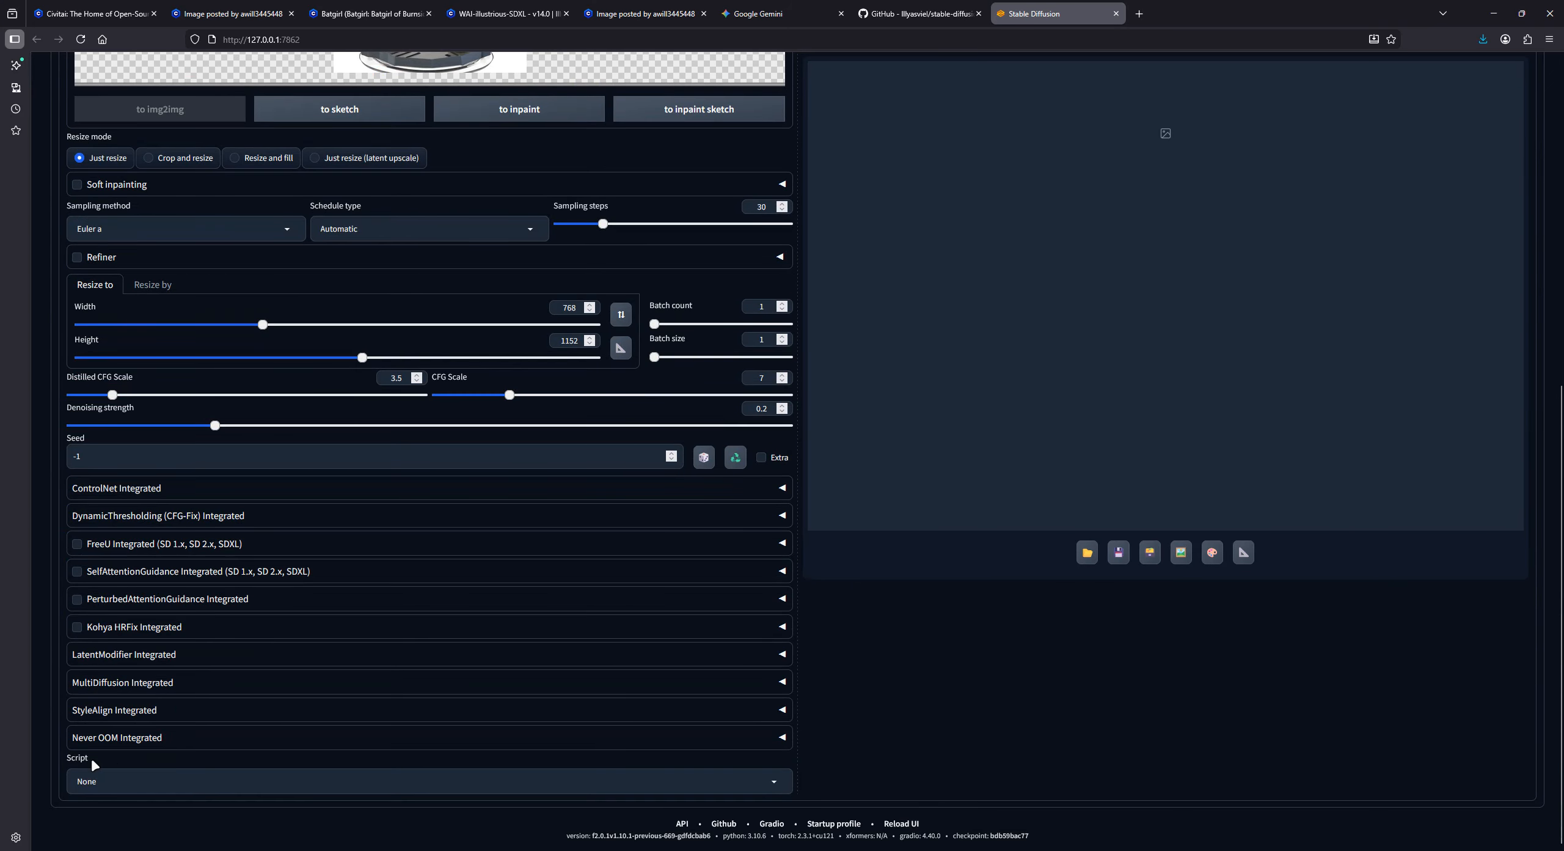
{"action": "left_click", "coordinate": [98, 781]}
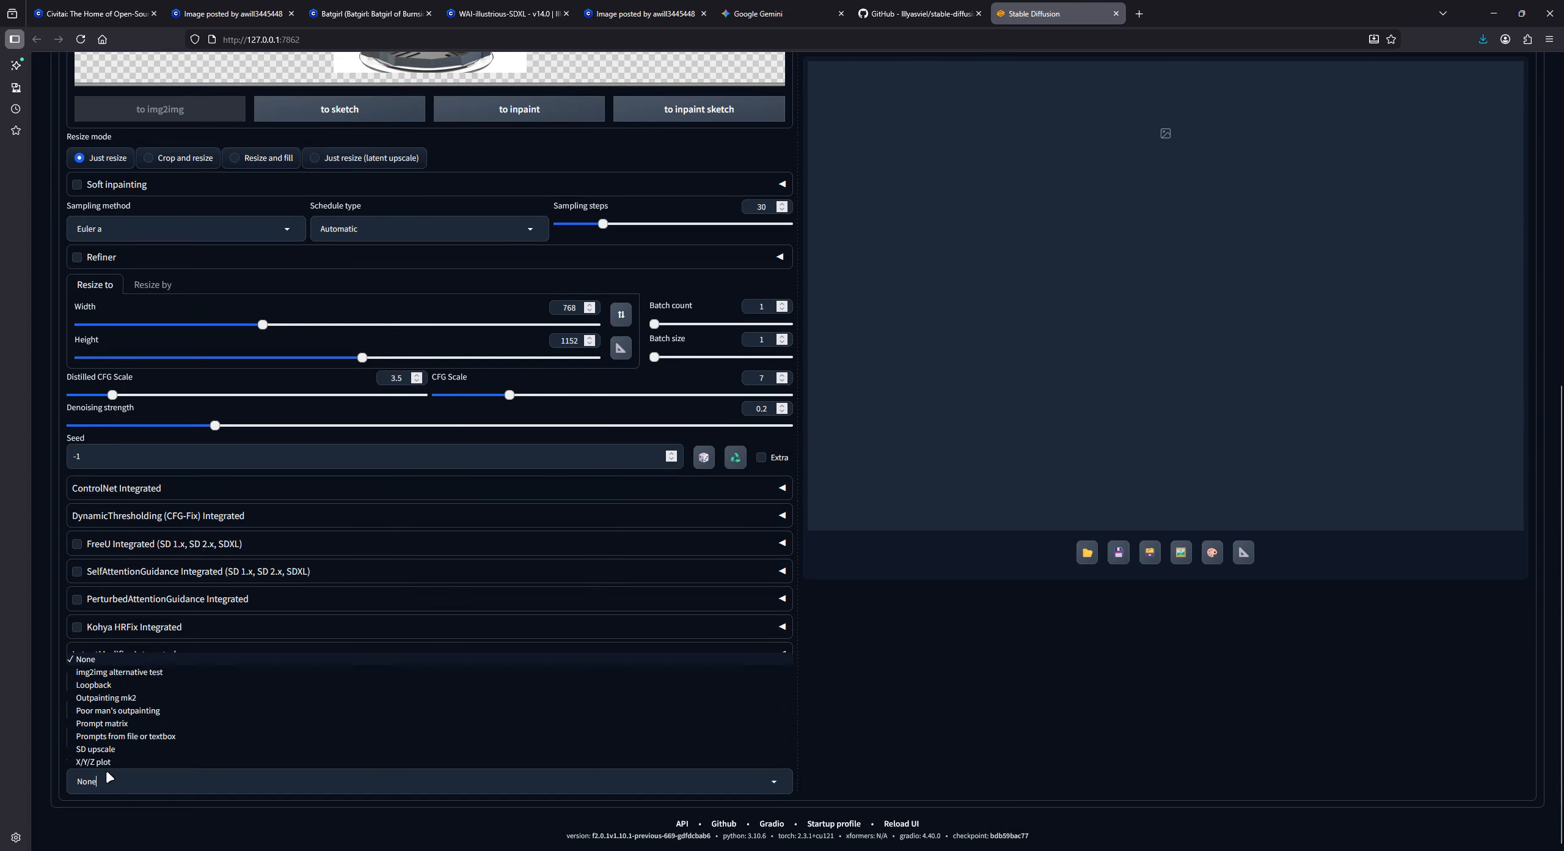
{"action": "left_click", "coordinate": [124, 749]}
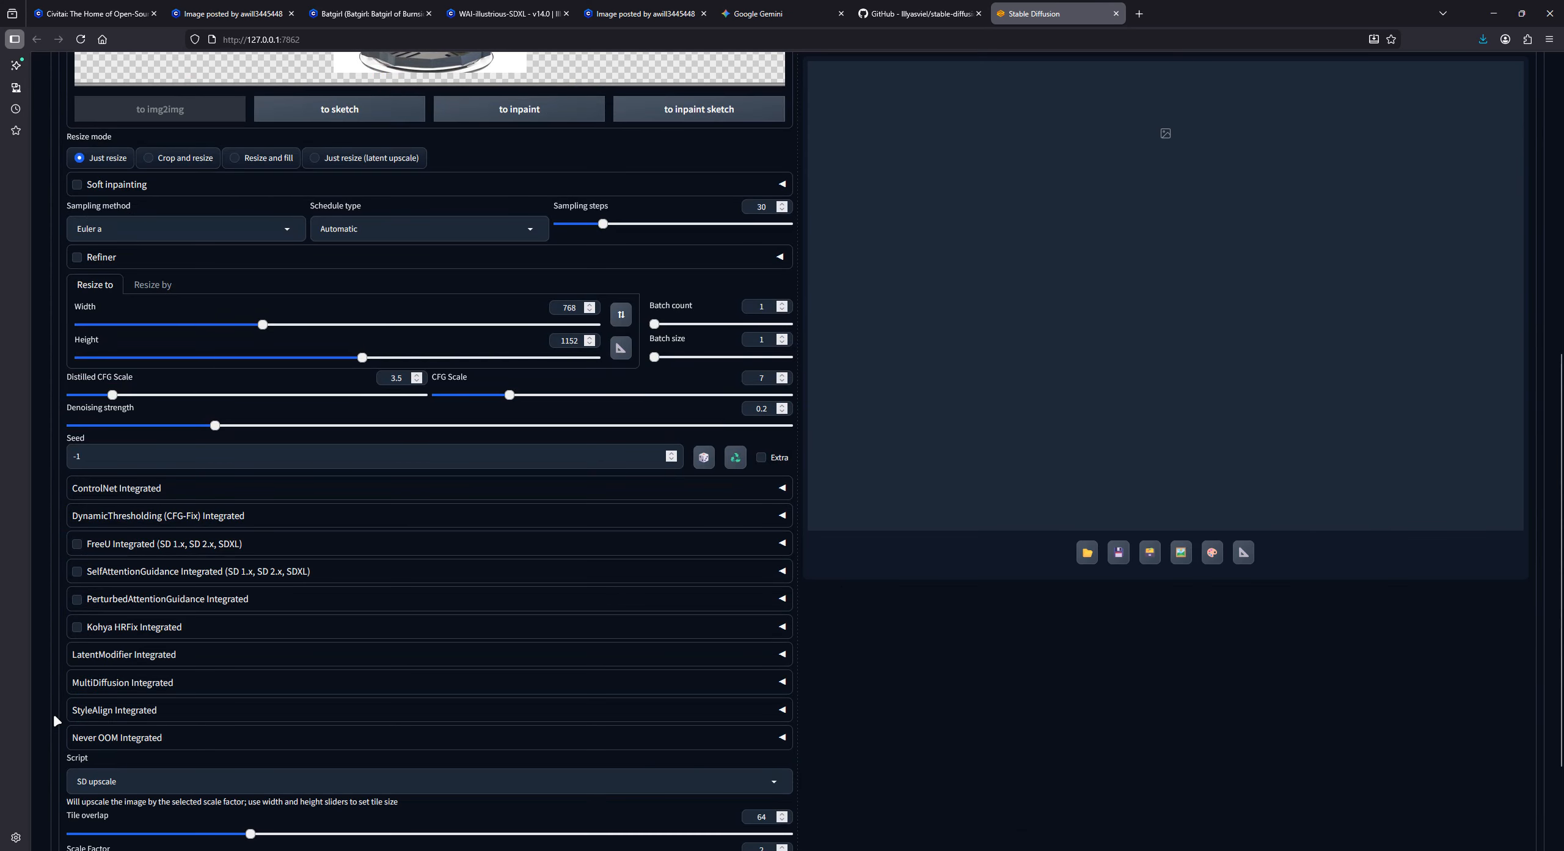
{"action": "scroll", "coordinate": [128, 758], "scroll_direction": "down", "scroll_amount": 3}
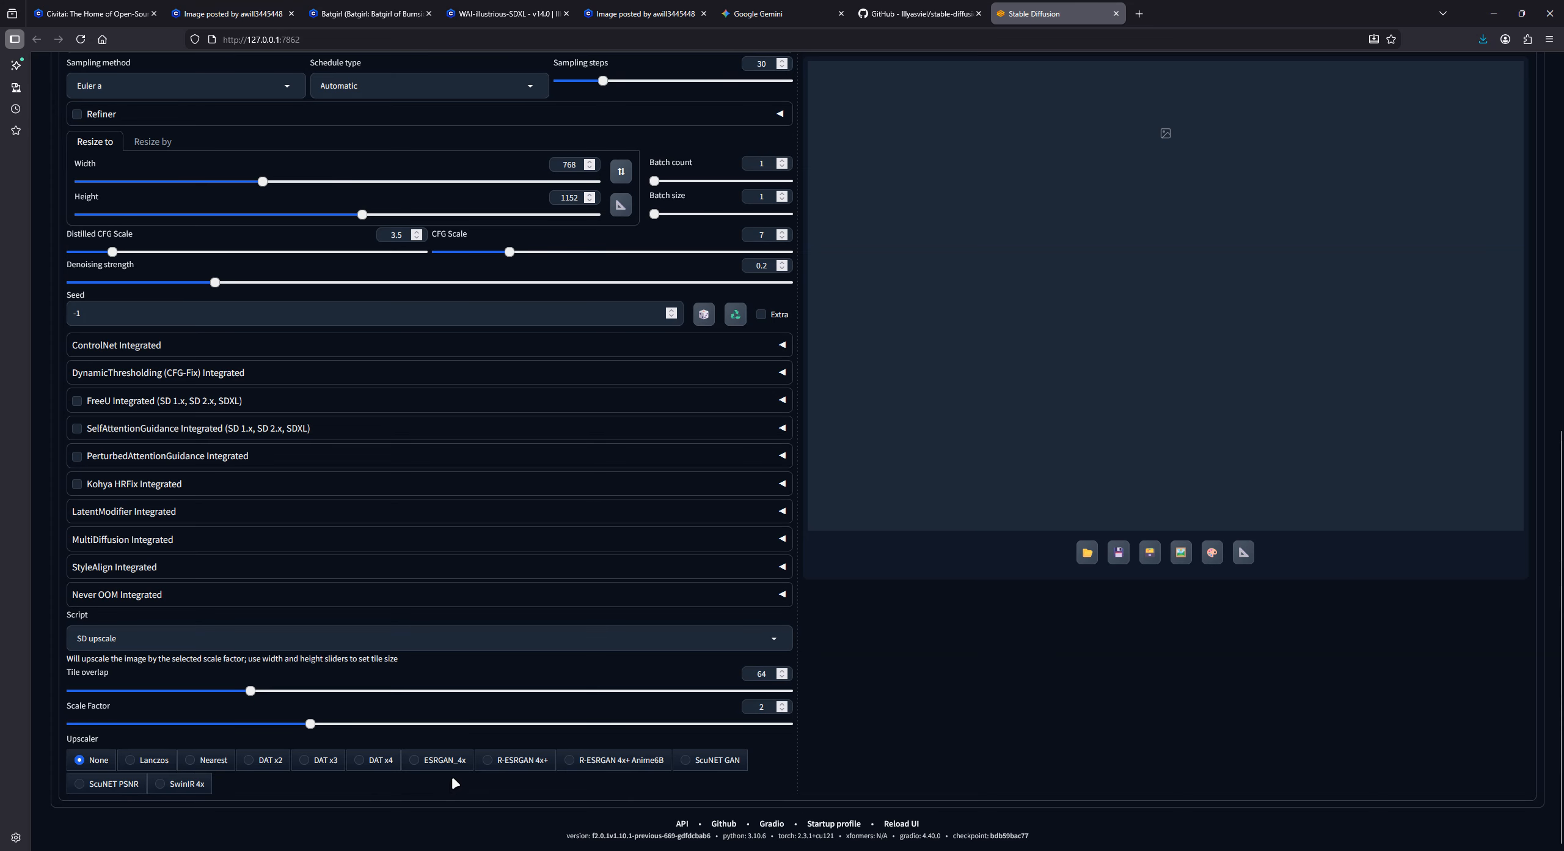
- Choose the R-ESRGAN 4x+ Anime6B upscaler, set the scale factor to 1.5, and generate the upscaled Batgirl image
{"action": "left_click", "coordinate": [604, 767]}
{"action": "left_click_drag", "start_coordinate": [757, 706], "coordinate": [783, 713]}
{"action": "type", "text": "1.5"}
{"action": "scroll", "coordinate": [866, 707], "scroll_direction": "up", "scroll_amount": 10}
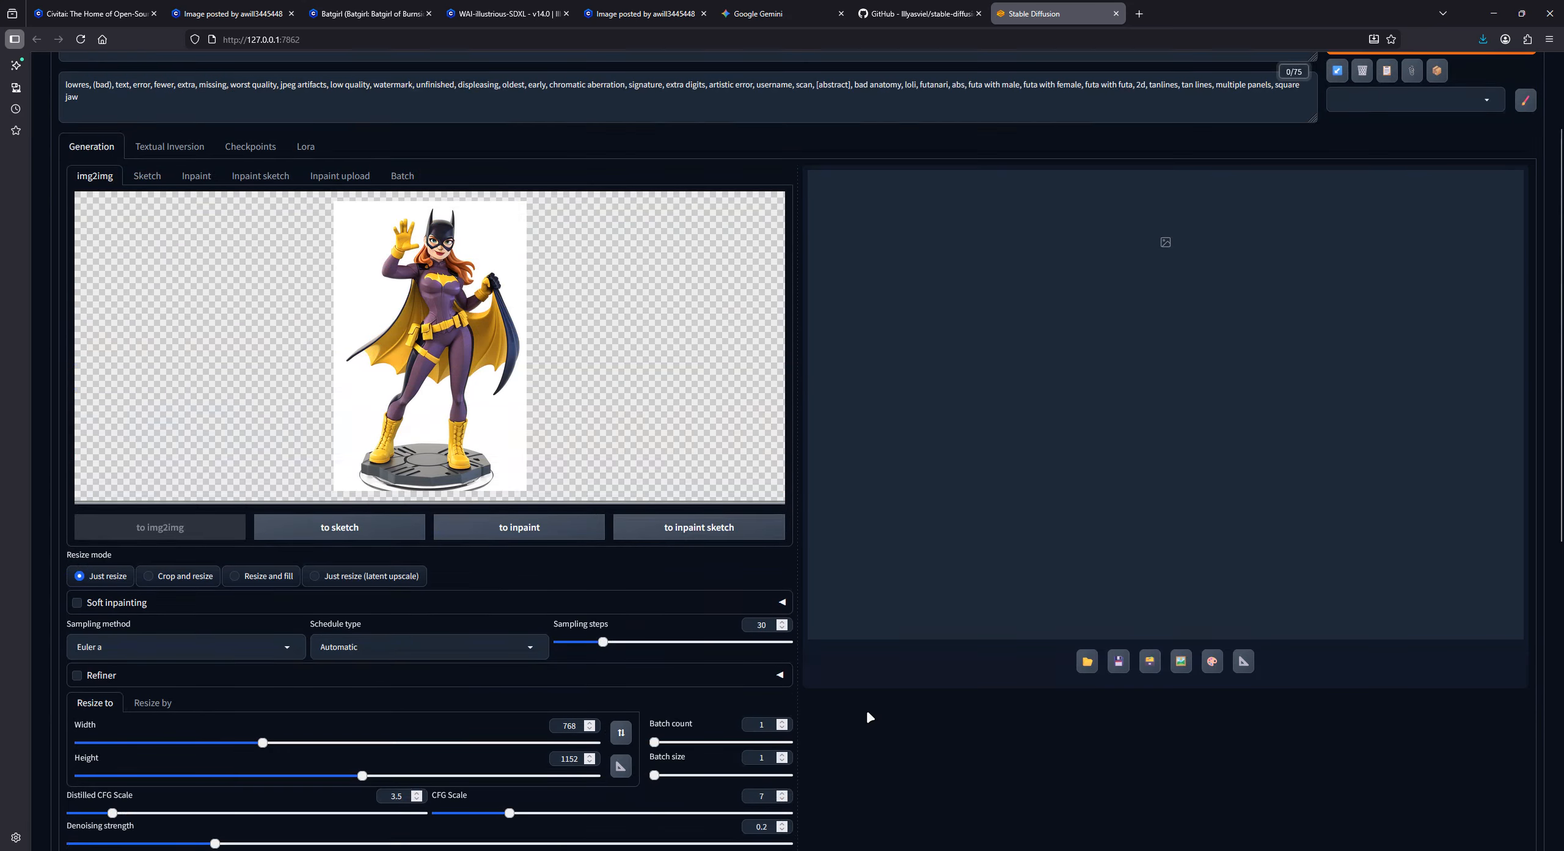
{"action": "key", "text": "ctrl+Return"}
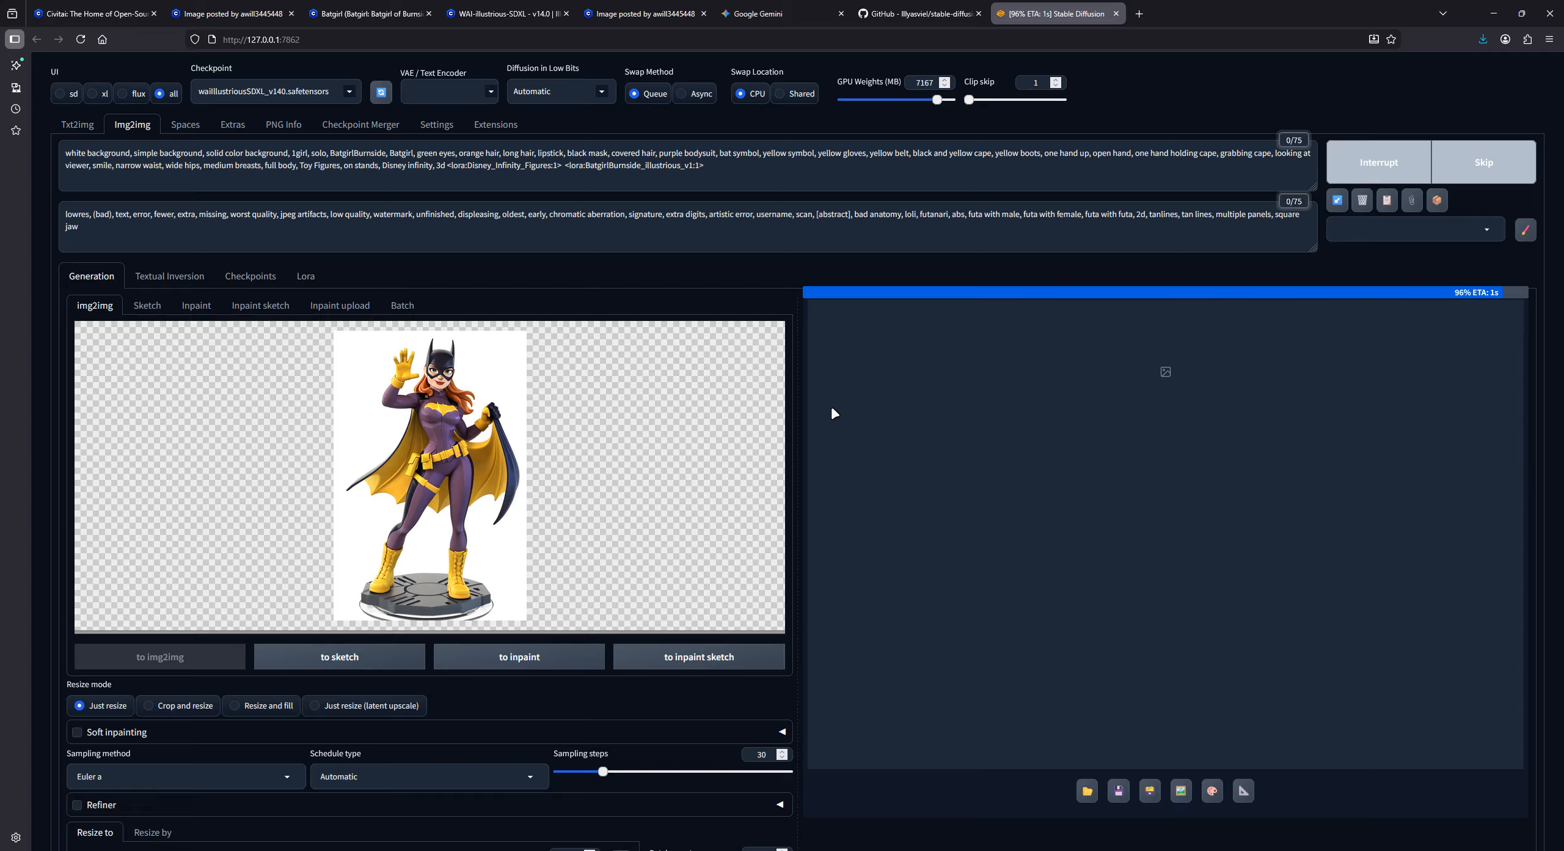
- View the upscaled Batgirl result at full size, save it as a PNG to the Desktop, and close the preview
{"action": "left_click", "coordinate": [1068, 453]}
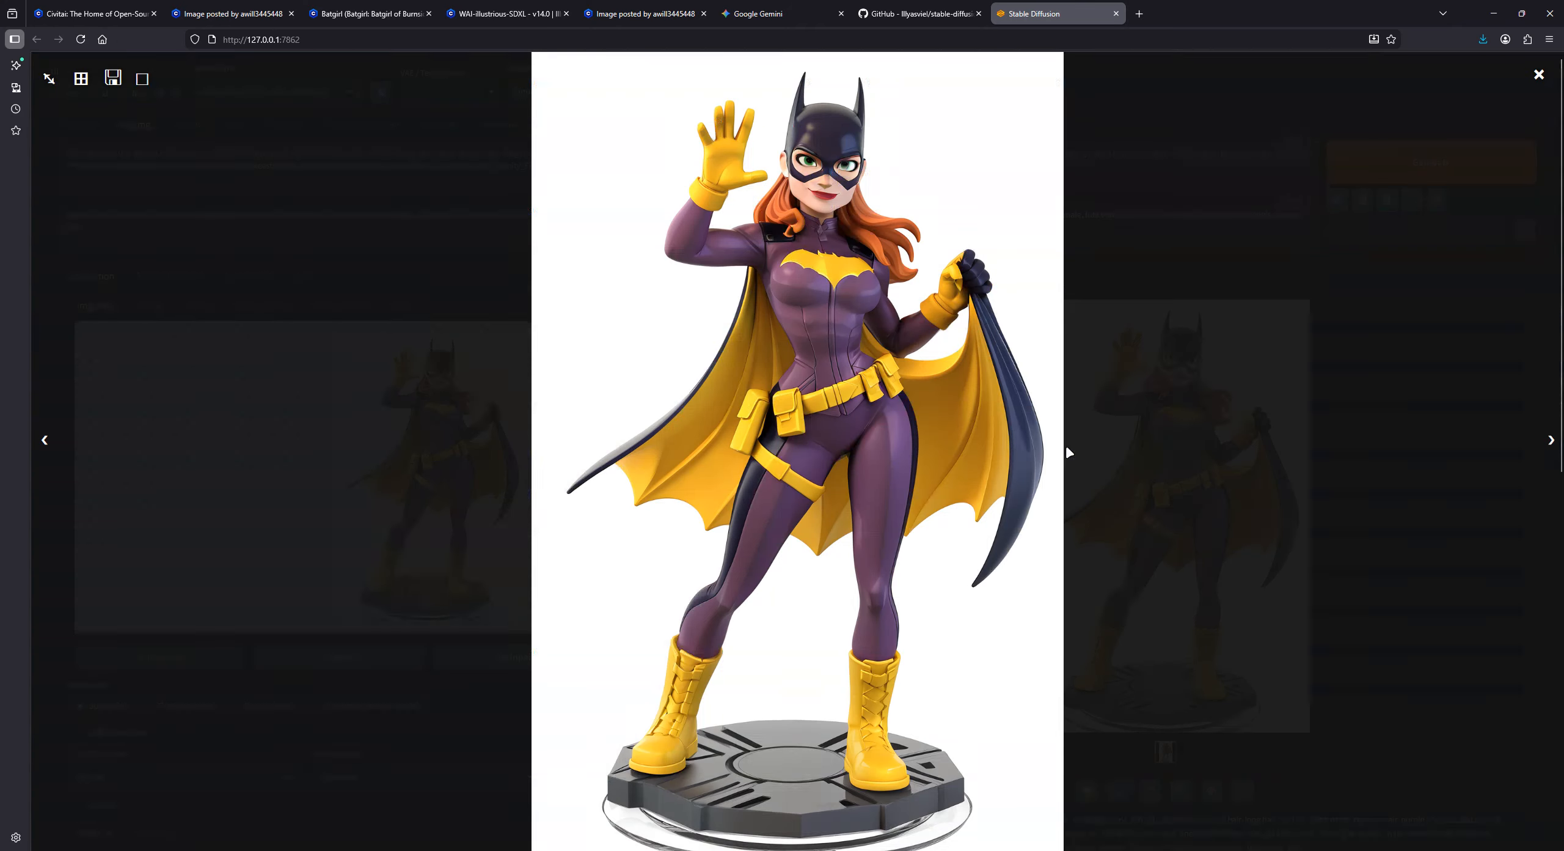
{"action": "right_click", "coordinate": [853, 249]}
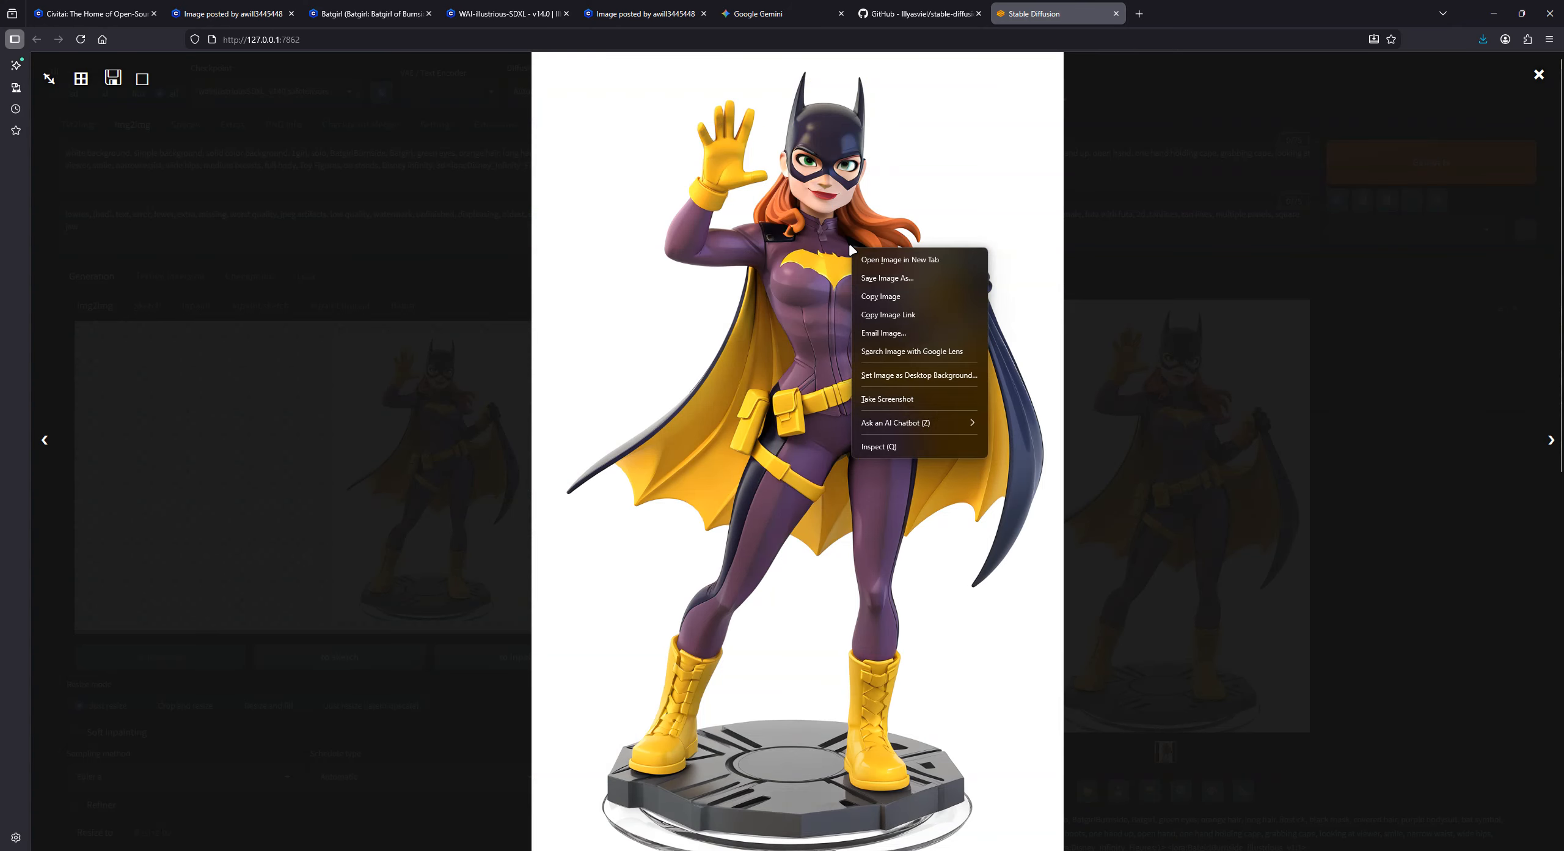
{"action": "left_click", "coordinate": [862, 279]}
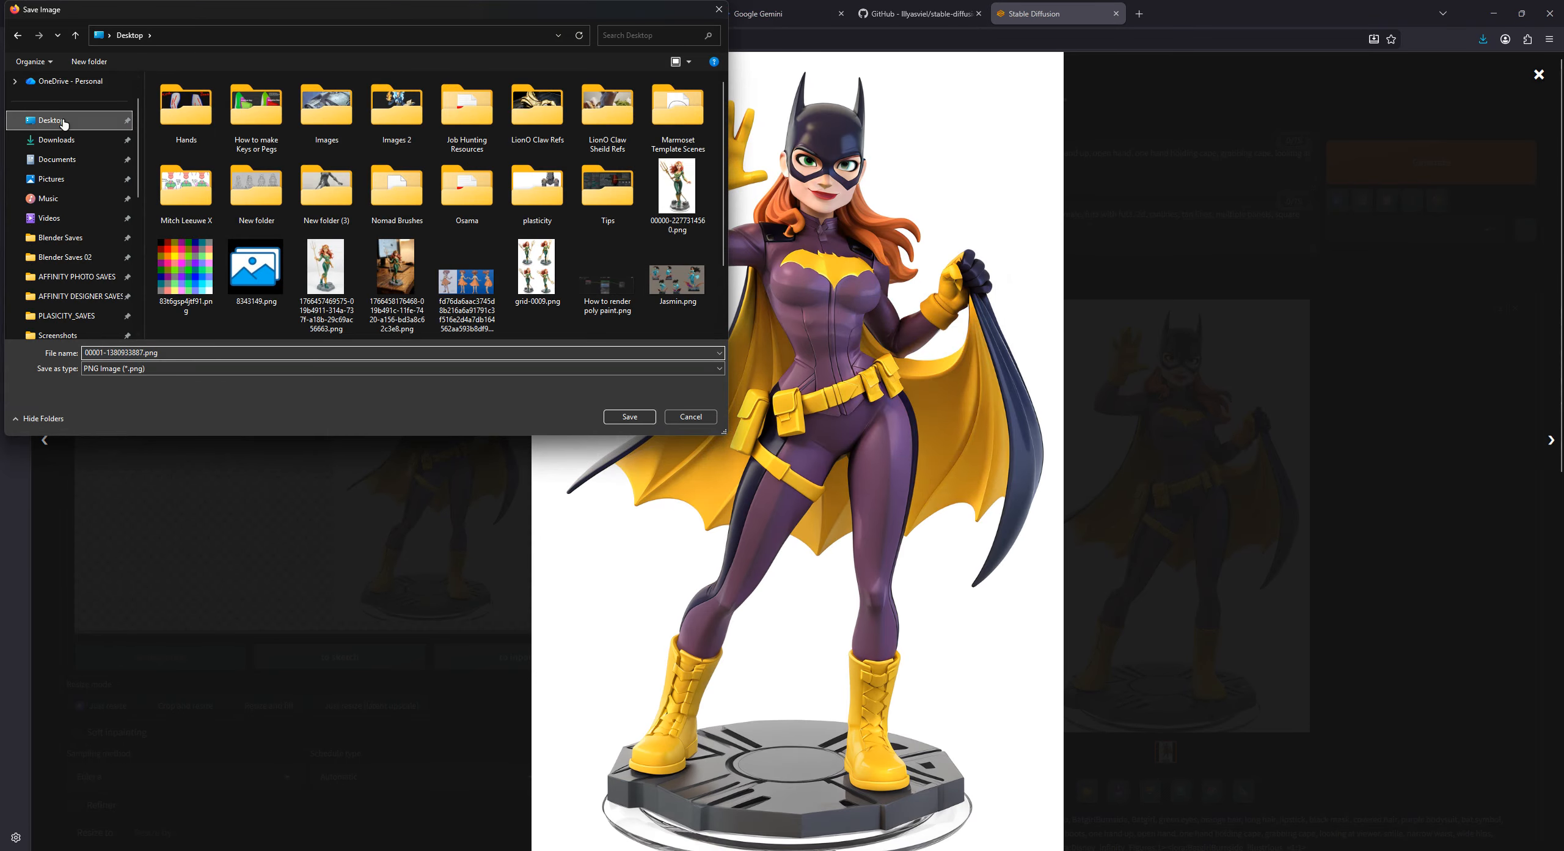
{"action": "left_click", "coordinate": [631, 417]}
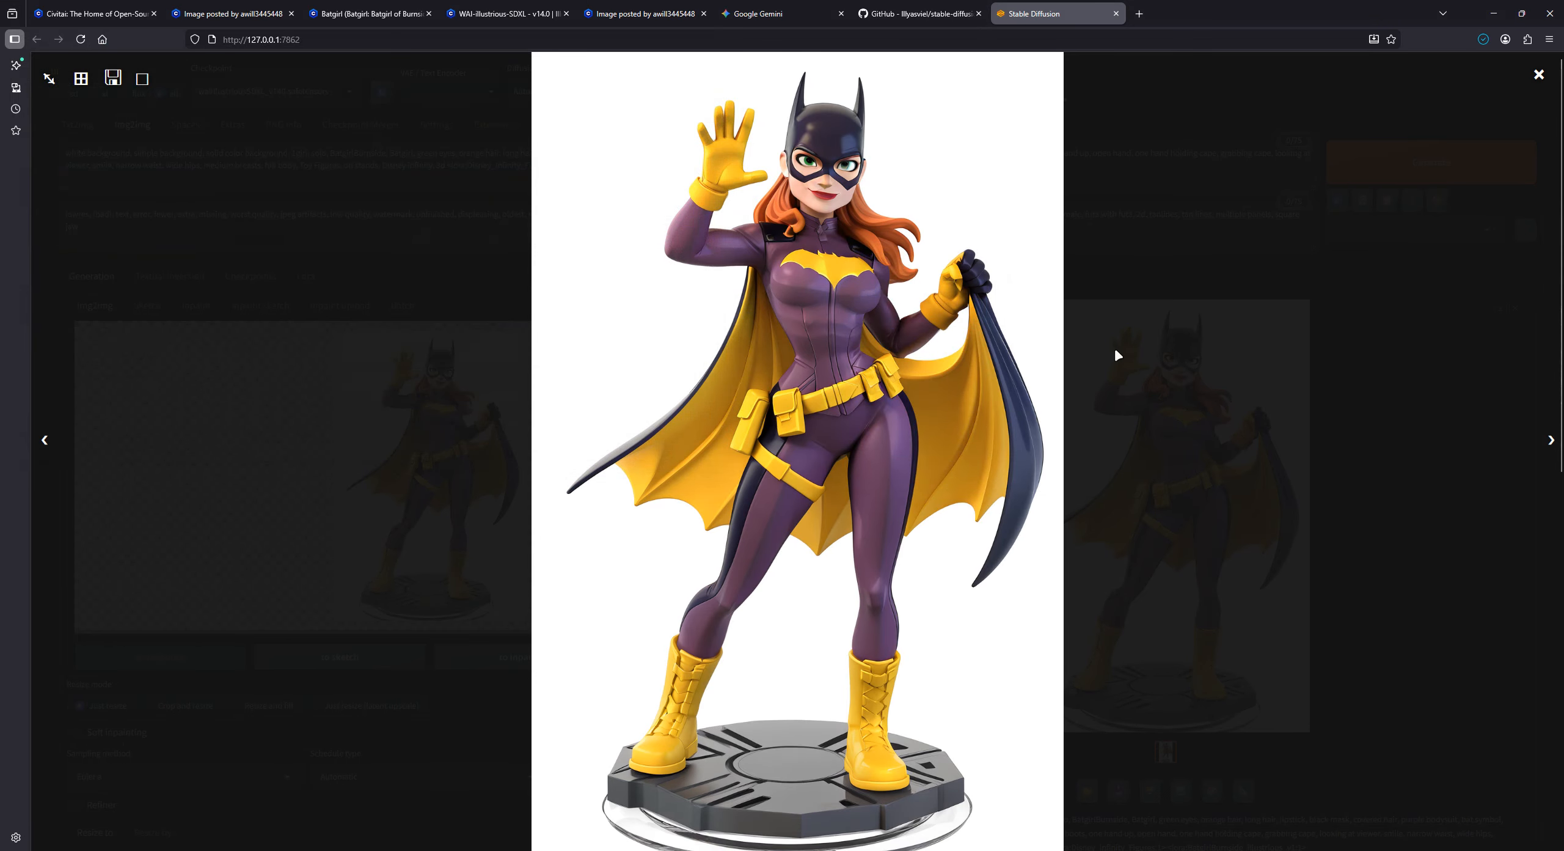
{"action": "left_click", "coordinate": [1114, 352]}
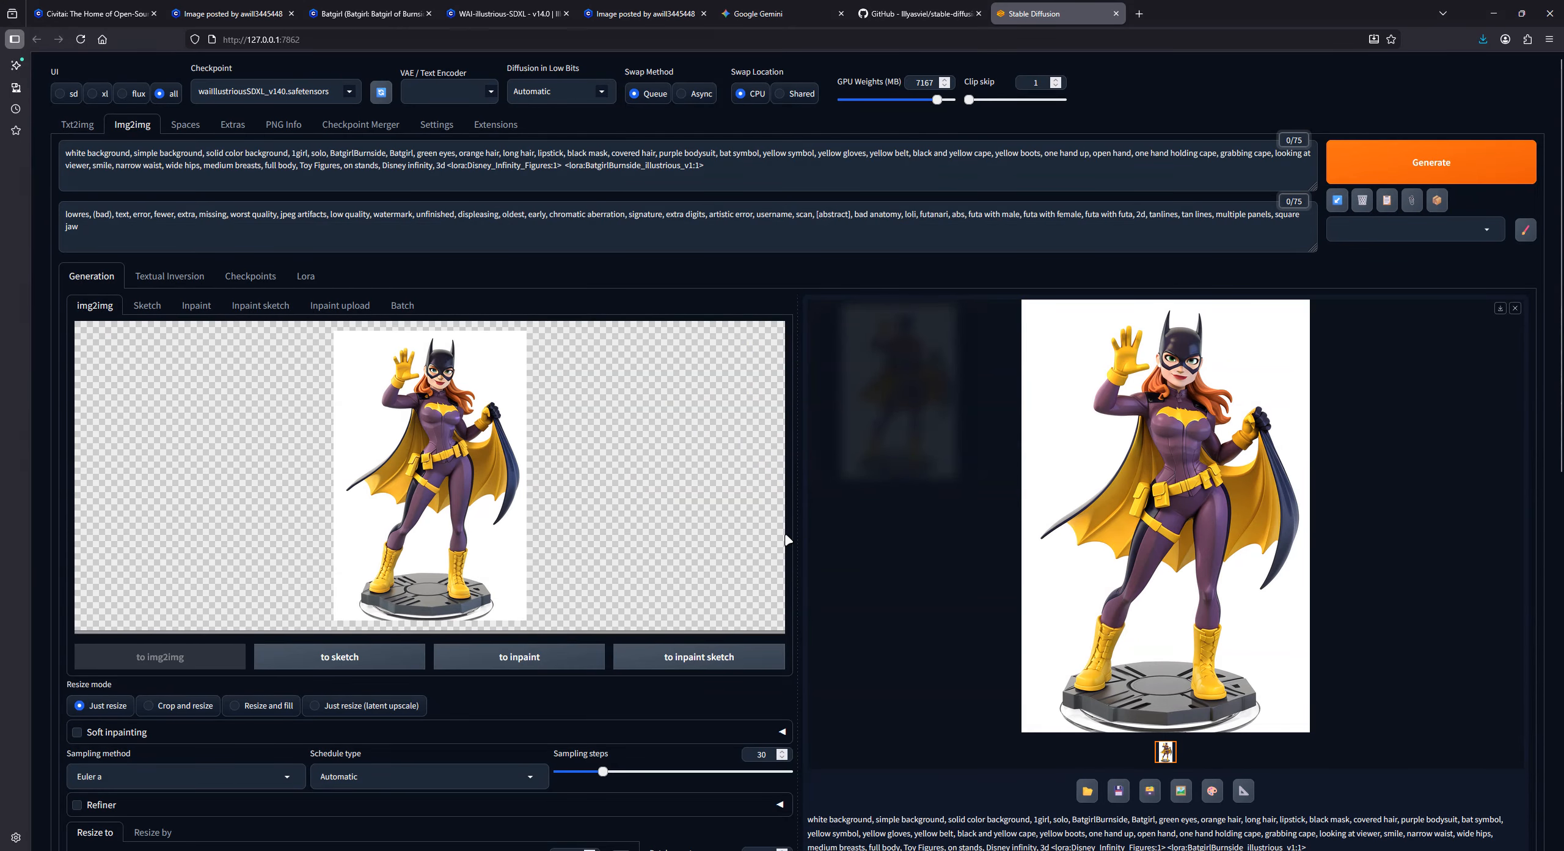
- Switch to File Explorer and open the webui outputs folder's img2img-images\2025-12-23 subfolder
{"action": "left_click", "coordinate": [558, 850]}
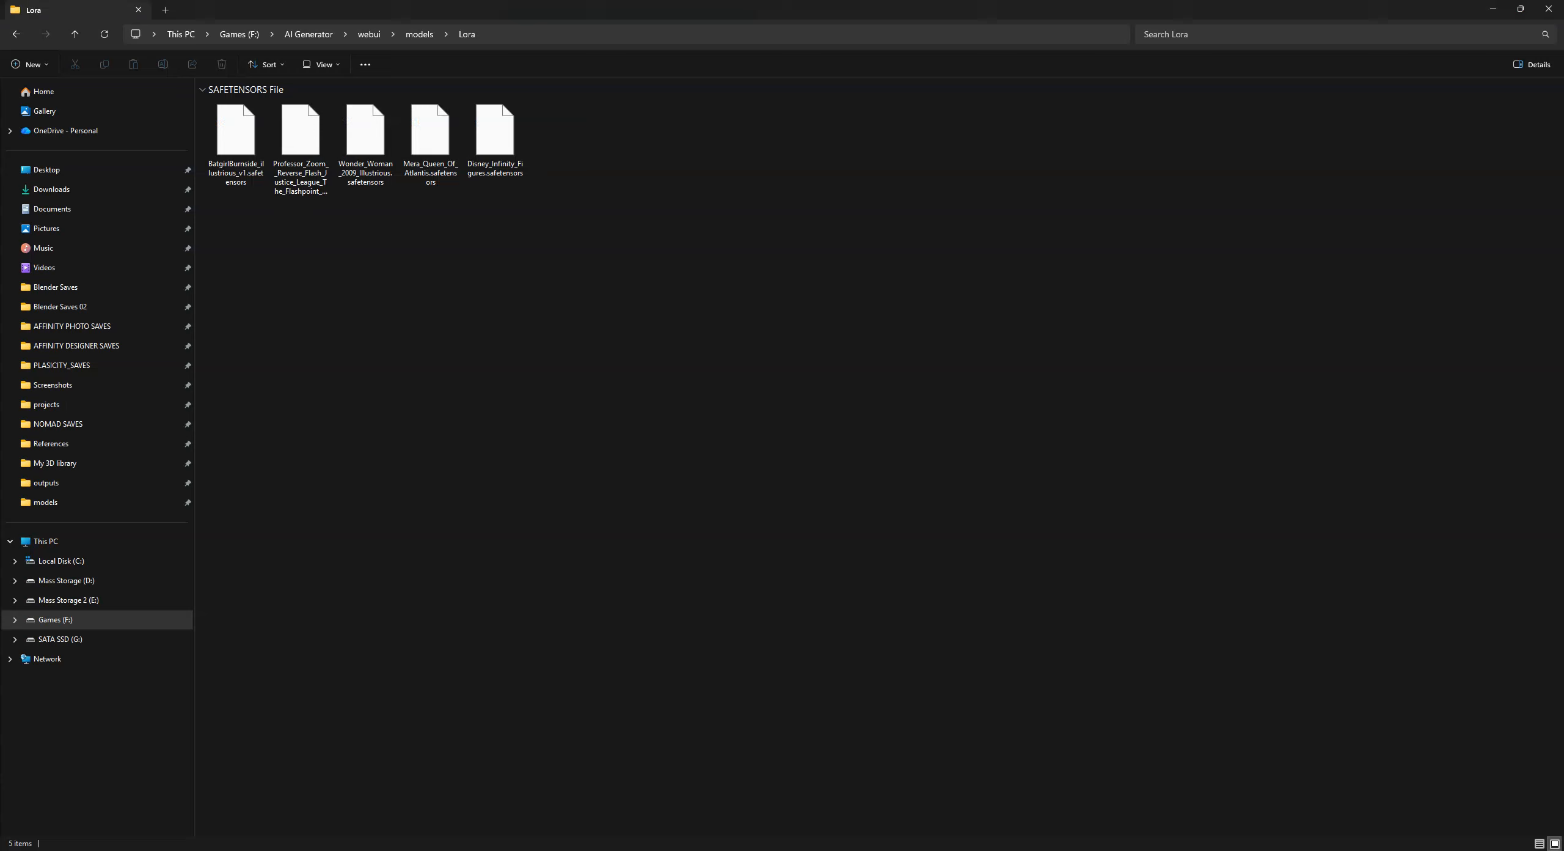
{"action": "left_click", "coordinate": [368, 34]}
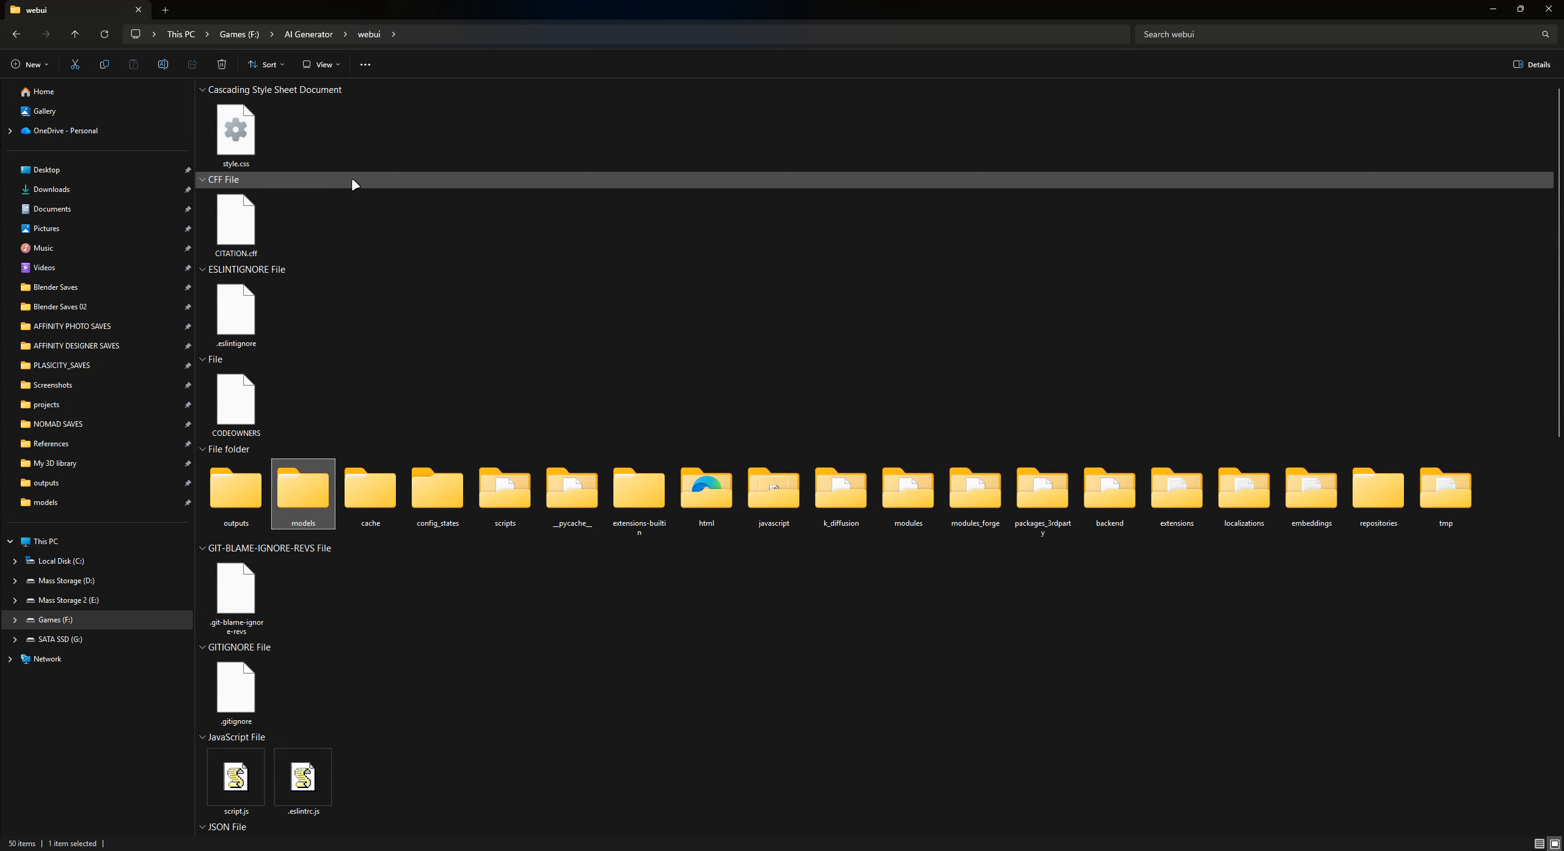
{"action": "double_click", "coordinate": [249, 493]}
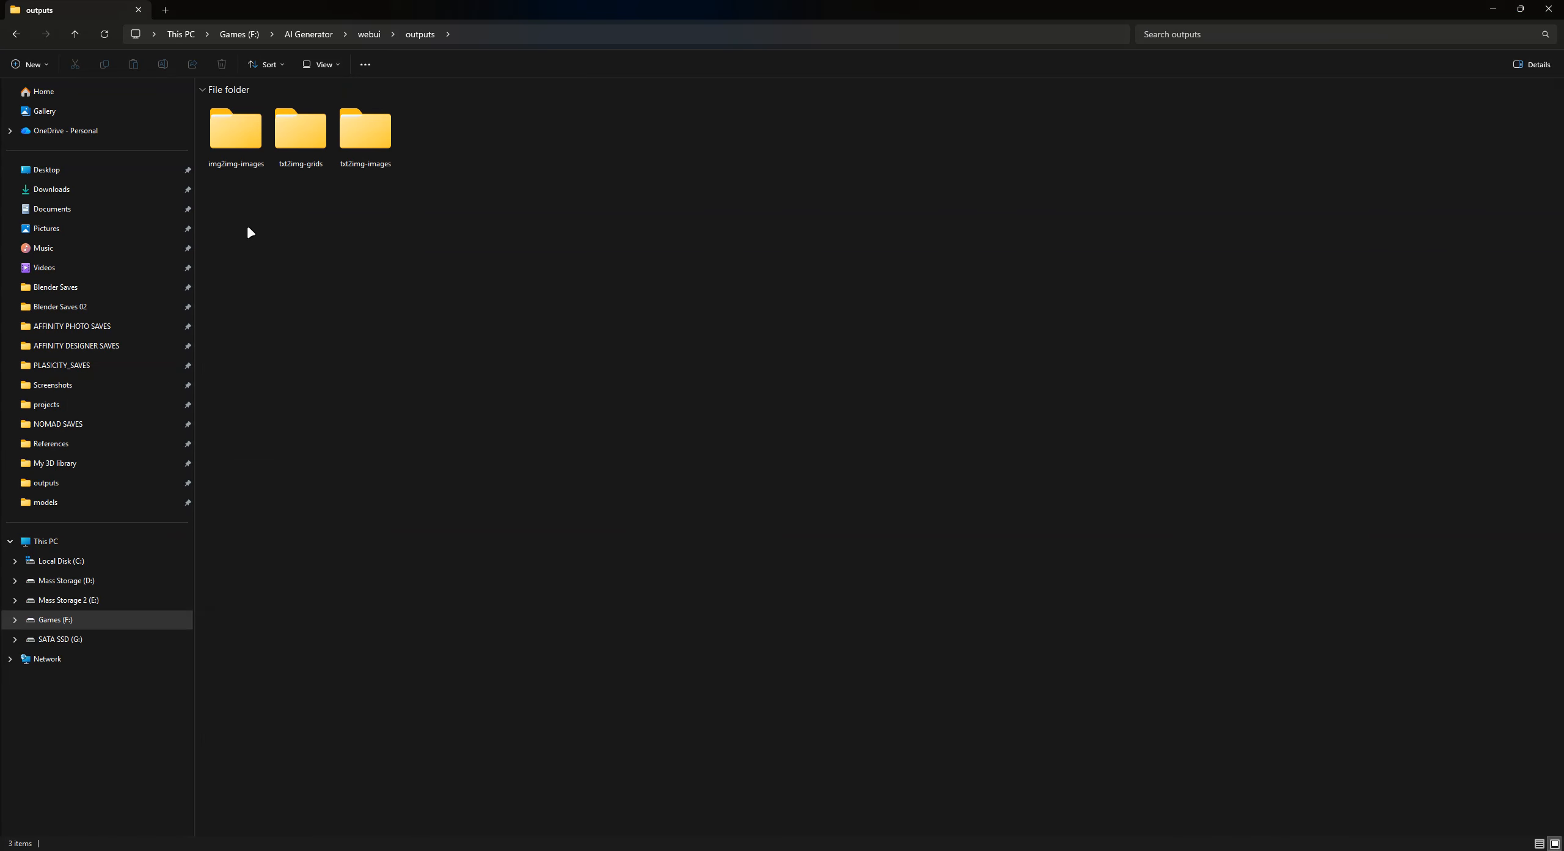
{"action": "left_click", "coordinate": [238, 140]}
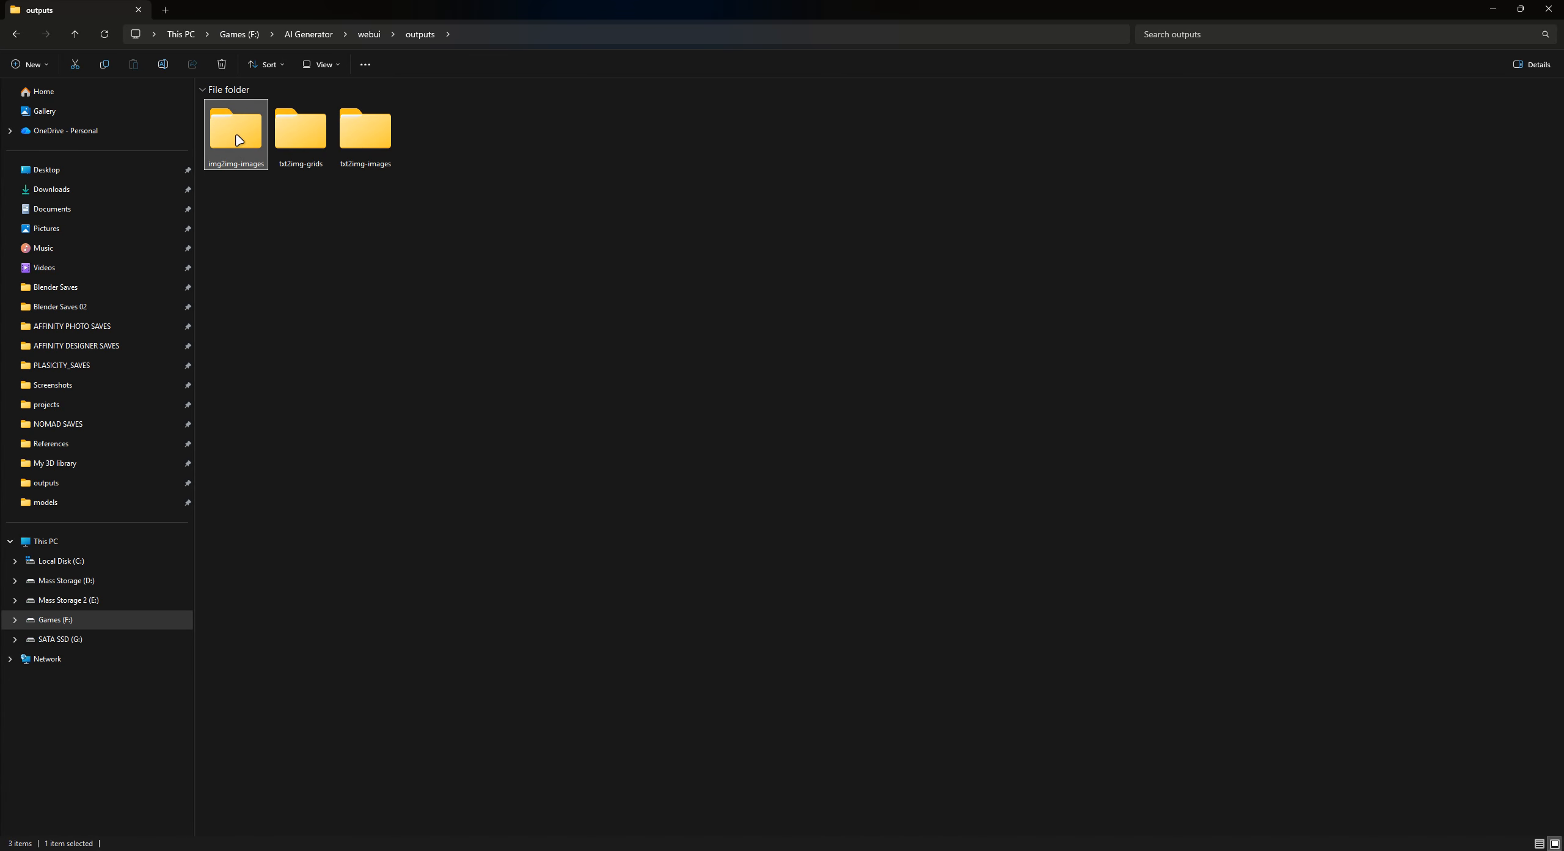
{"action": "double_click", "coordinate": [238, 139]}
{"action": "double_click", "coordinate": [239, 140]}
- View the red-haired trident figure and the upscaled Batgirl image from the img2img outputs, and close the viewer
{"action": "left_click", "coordinate": [283, 135]}
{"action": "double_click", "coordinate": [283, 135]}
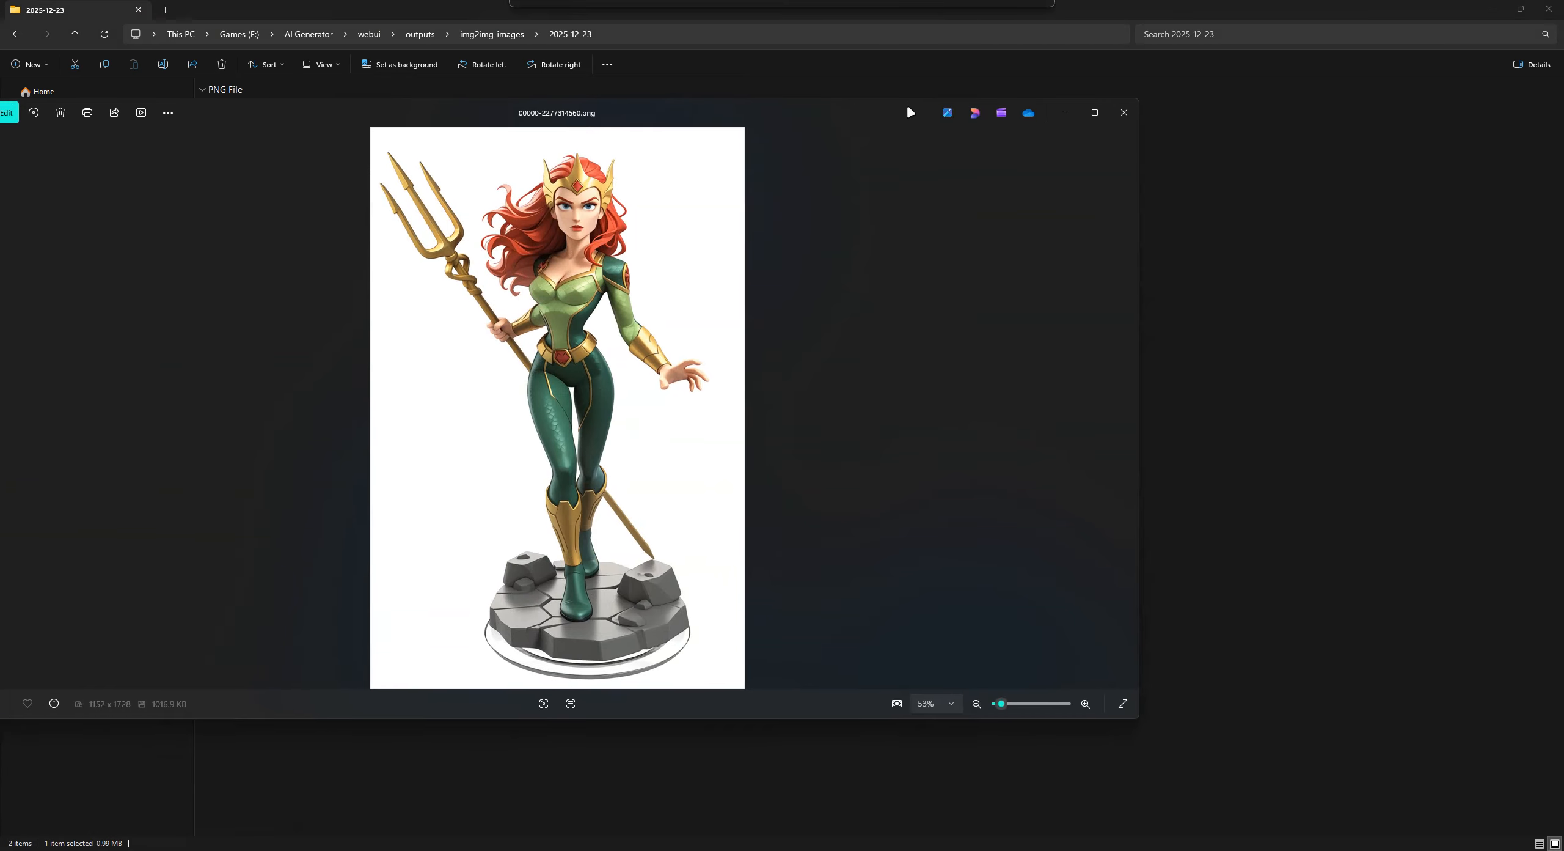
{"action": "key", "text": "Left"}
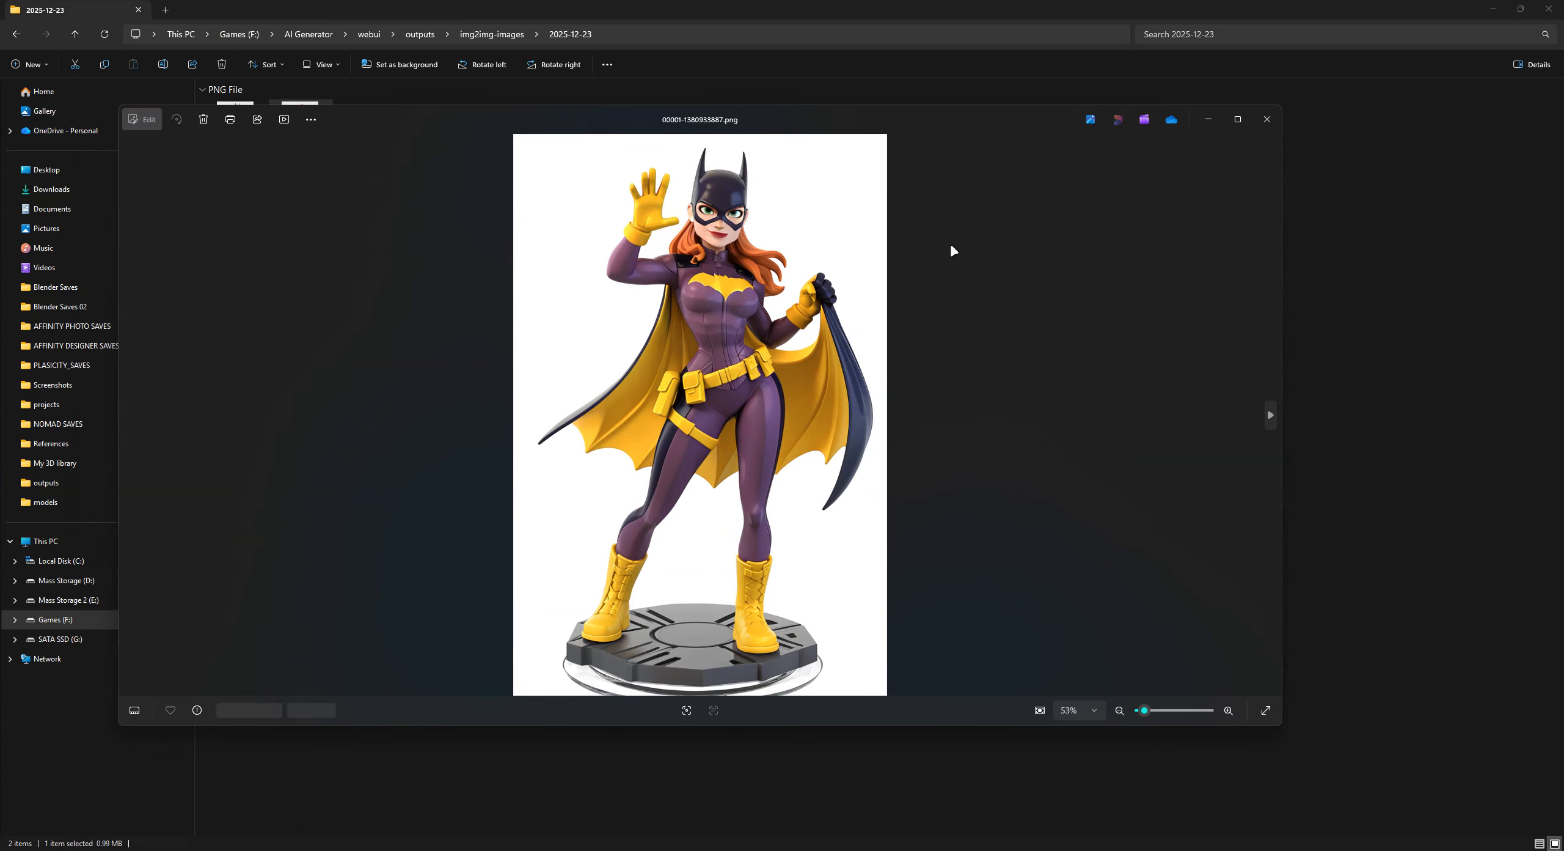
{"action": "left_click", "coordinate": [1260, 130]}
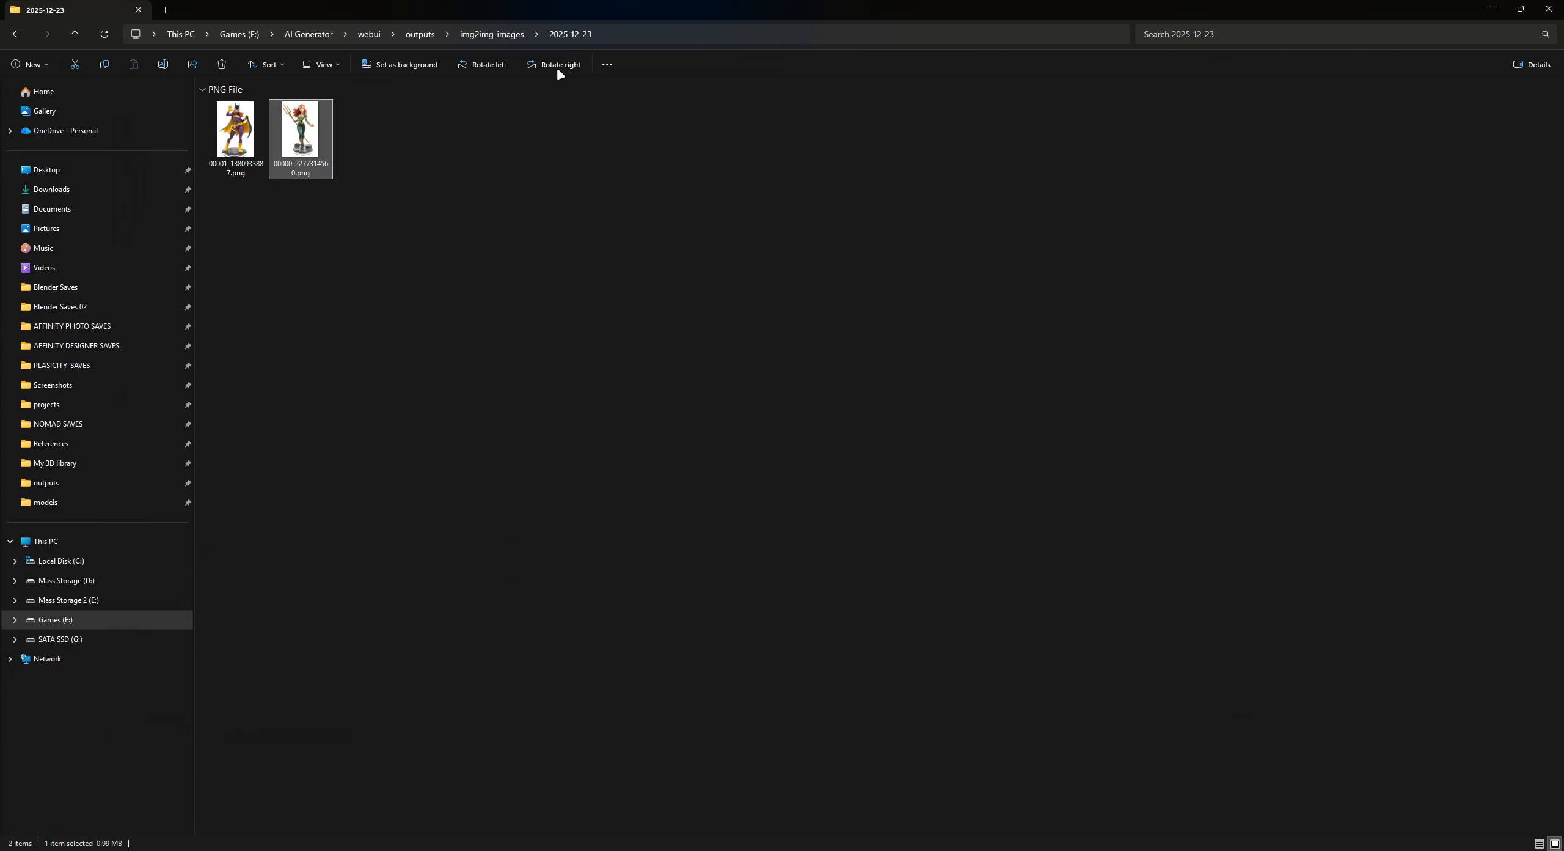
- Go back to the outputs folder and open txt2img-images\2025-12-23
{"action": "left_click", "coordinate": [505, 35]}
{"action": "left_click", "coordinate": [424, 38]}
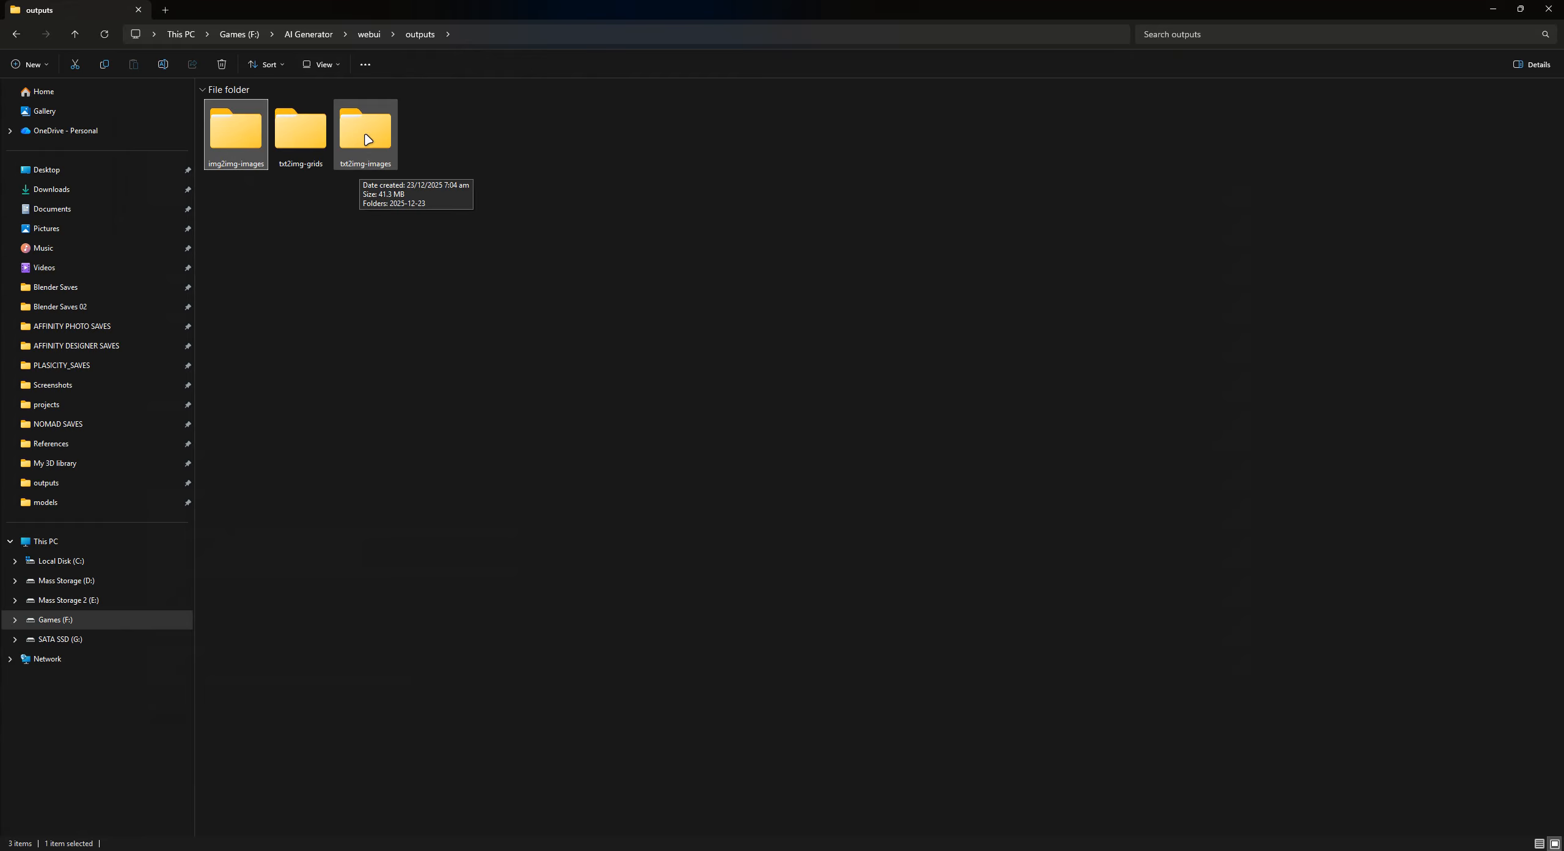
{"action": "double_click", "coordinate": [365, 166]}
{"action": "double_click", "coordinate": [236, 127]}
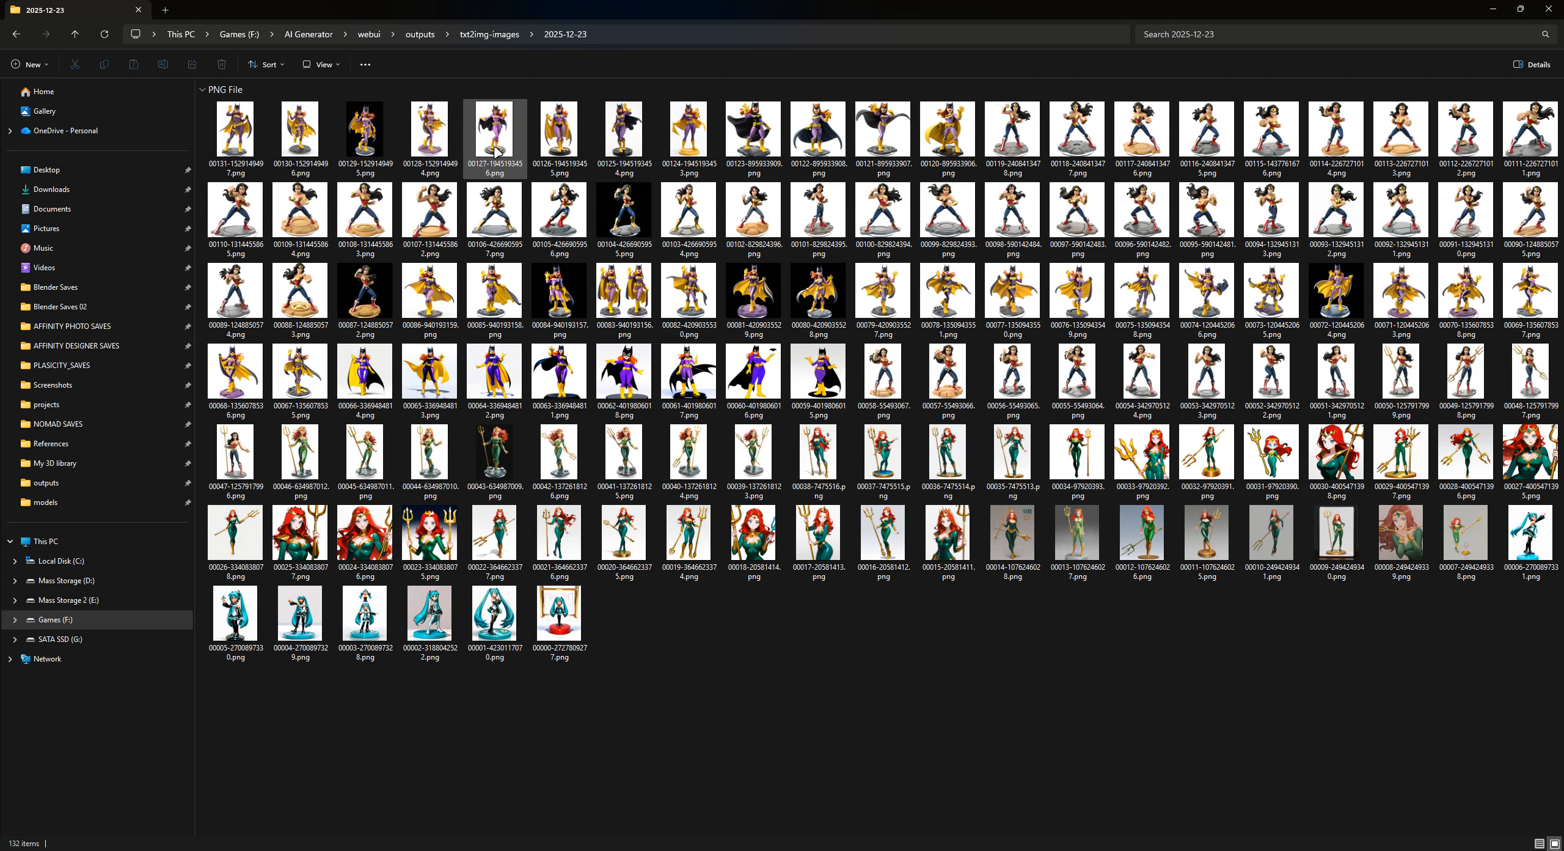
- View the Wonder Woman figure images 00107 and 00095 one at a time, closing the viewer after each
{"action": "left_click", "coordinate": [432, 214]}
{"action": "double_click", "coordinate": [432, 214]}
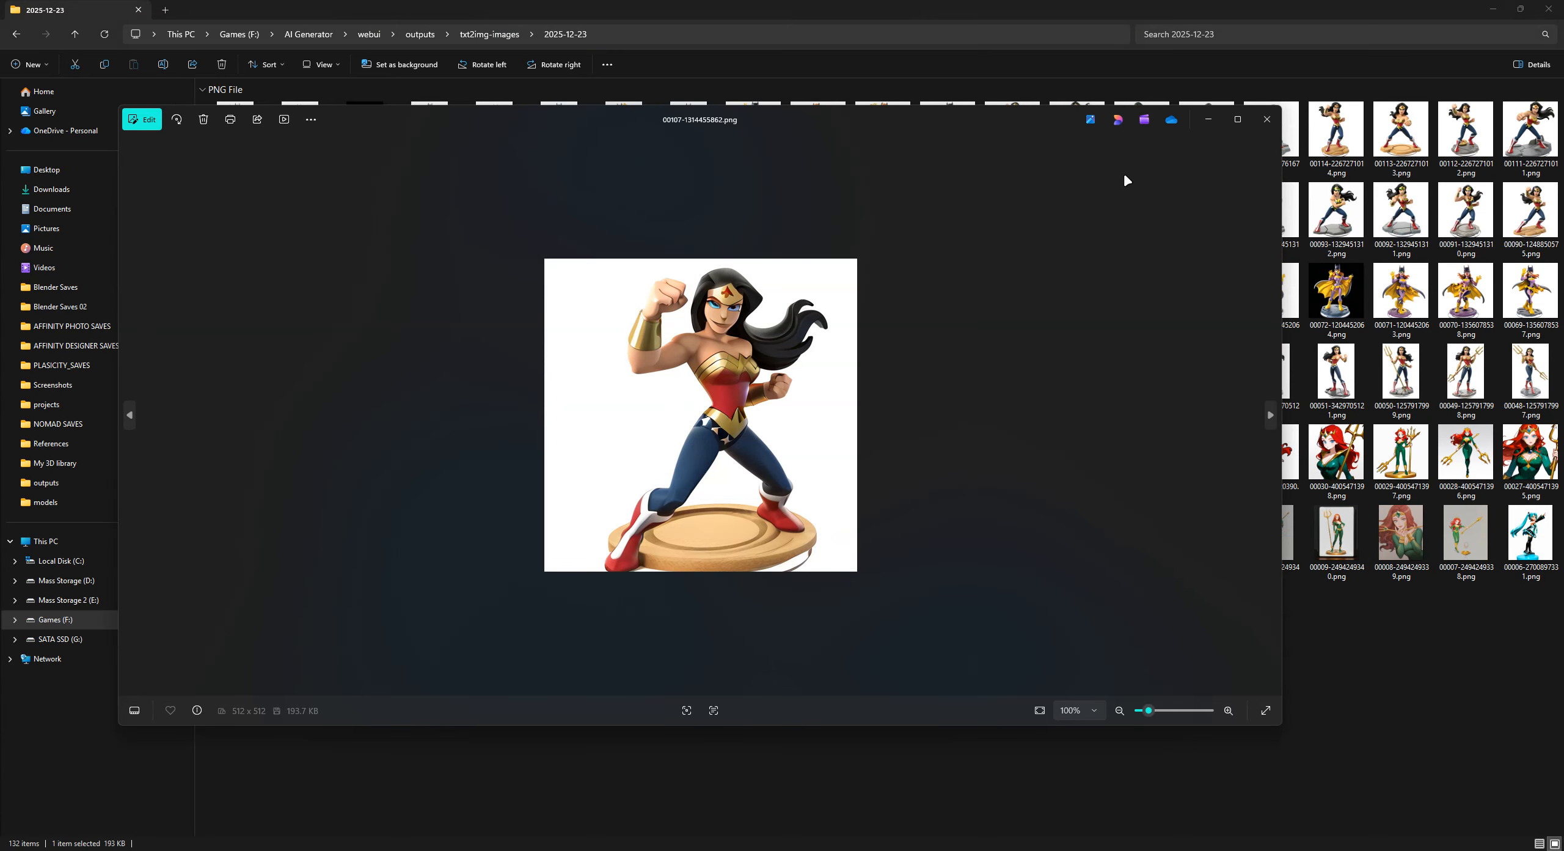
{"action": "left_click", "coordinate": [1265, 126]}
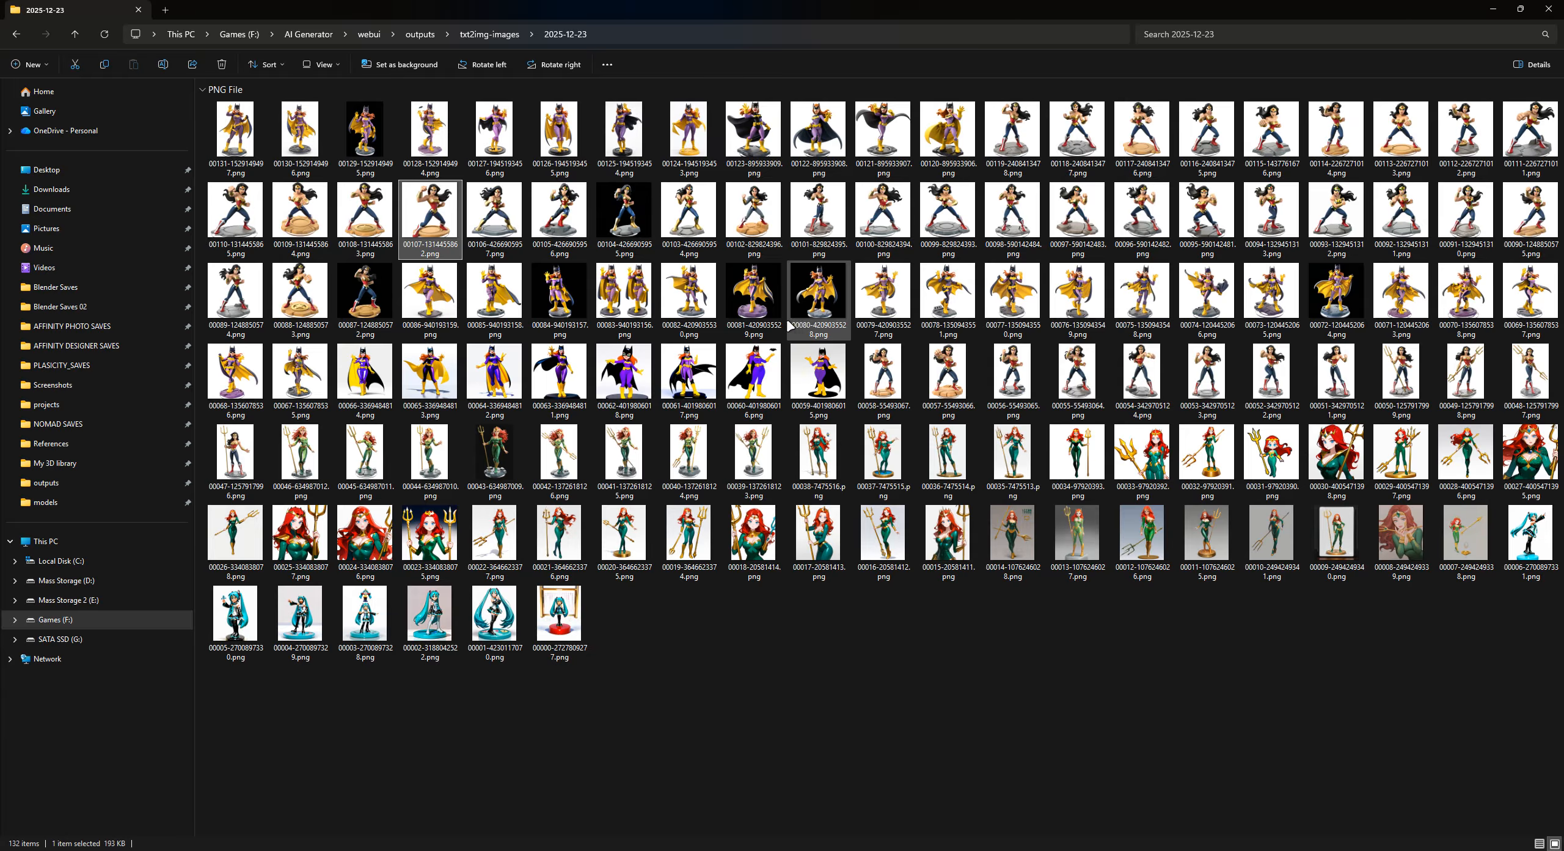
{"action": "double_click", "coordinate": [1207, 214]}
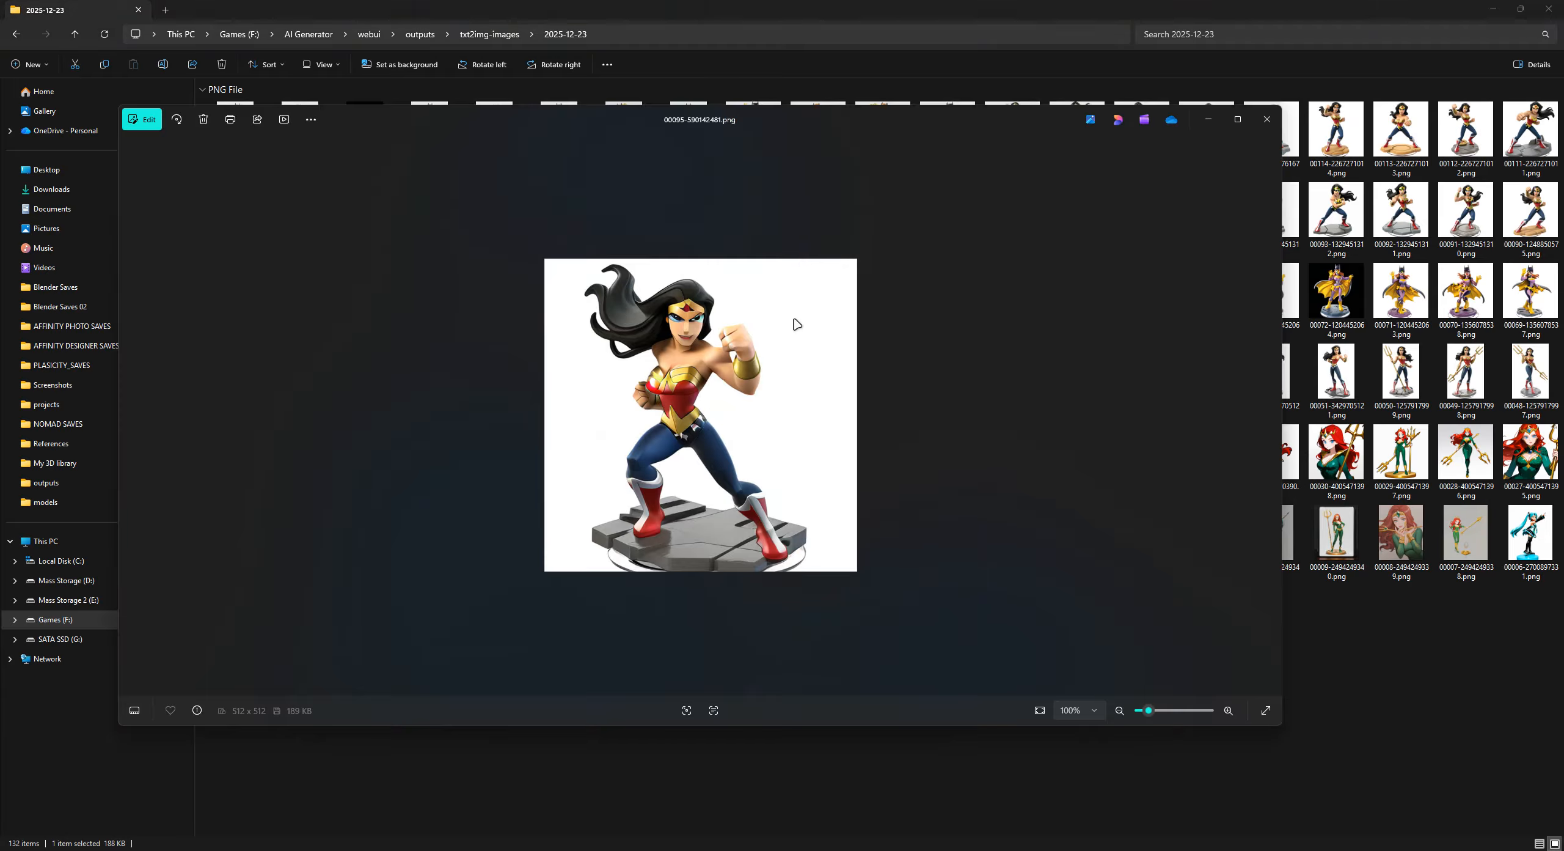
{"action": "left_click", "coordinate": [1267, 119]}
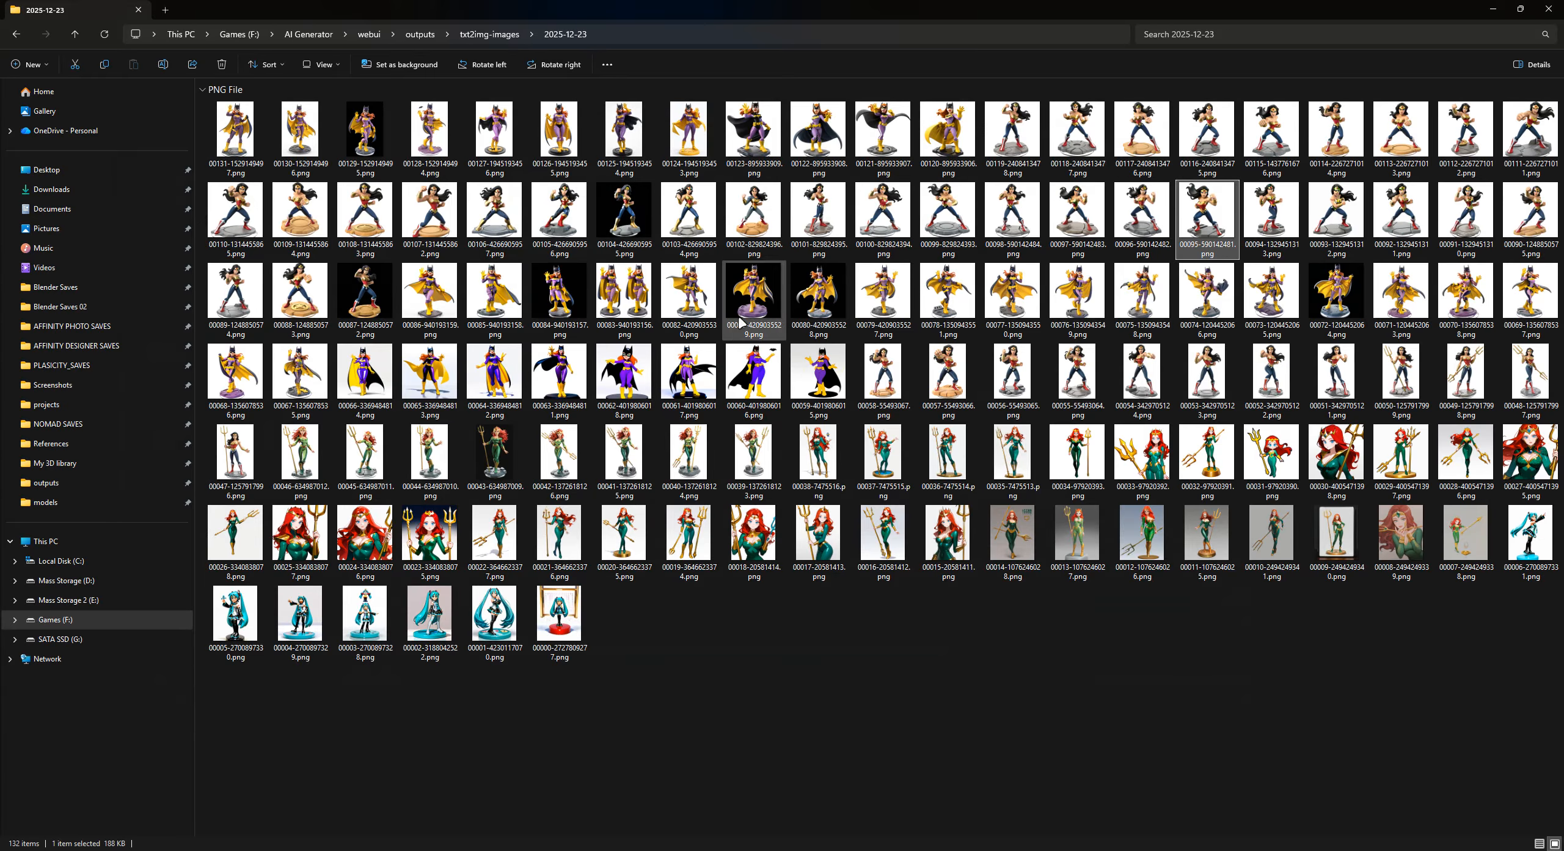
- Open Wonder Woman image 00055, browse its neighbouring images from 00052 to 00056, and close the viewer
{"action": "double_click", "coordinate": [1078, 366]}
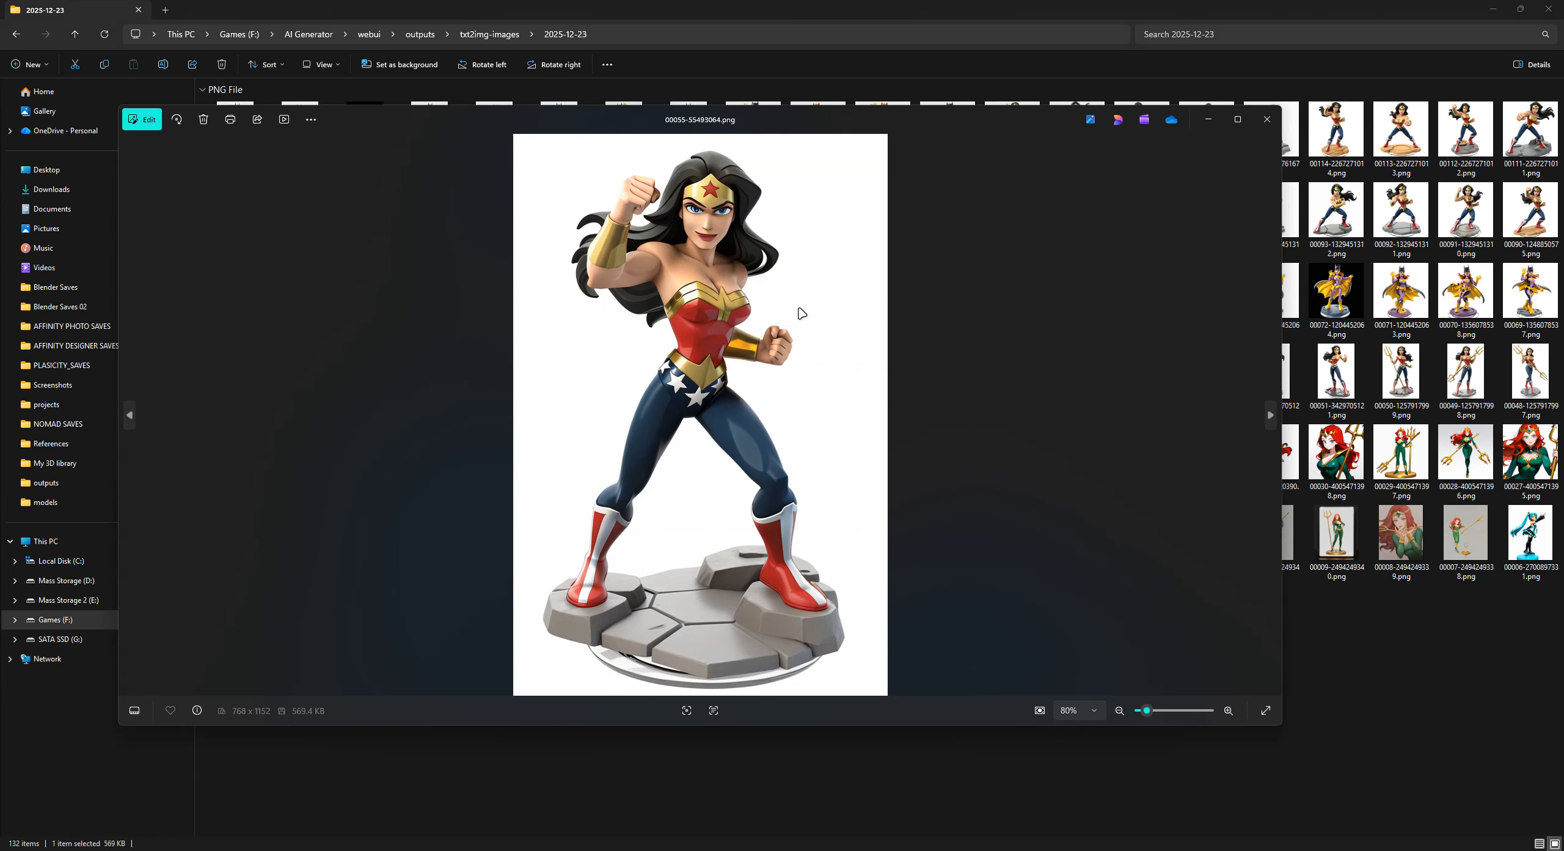
{"action": "key", "text": "Right"}
{"action": "key", "text": "Right"}
{"action": "key", "text": "Right"}
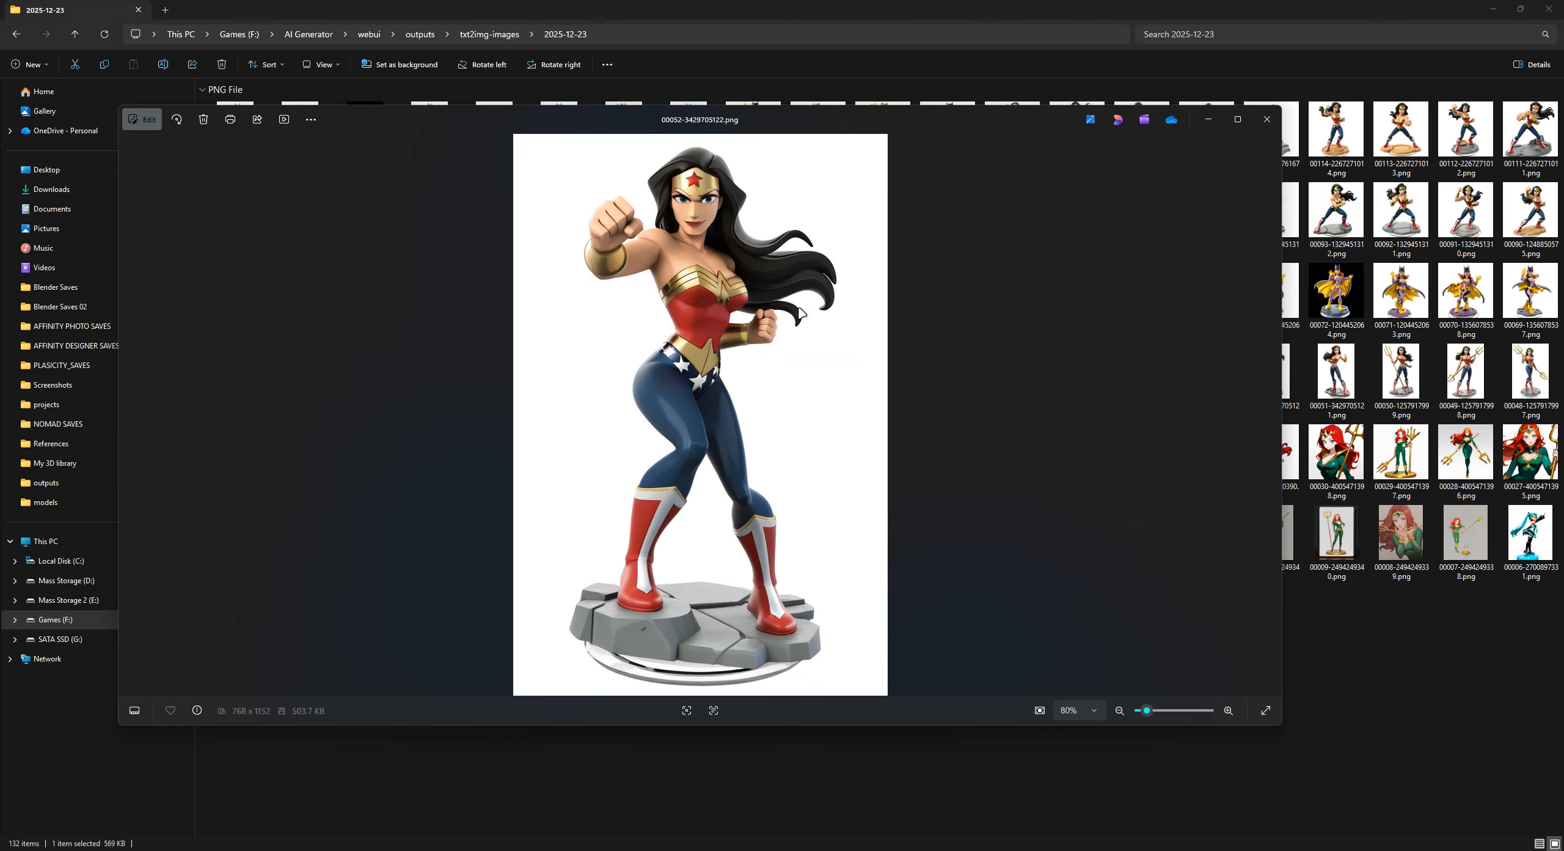
{"action": "key", "text": "Left"}
{"action": "key", "text": "Left"}
{"action": "key", "text": "Left"}
{"action": "key", "text": "Left"}
{"action": "key", "text": "Left"}
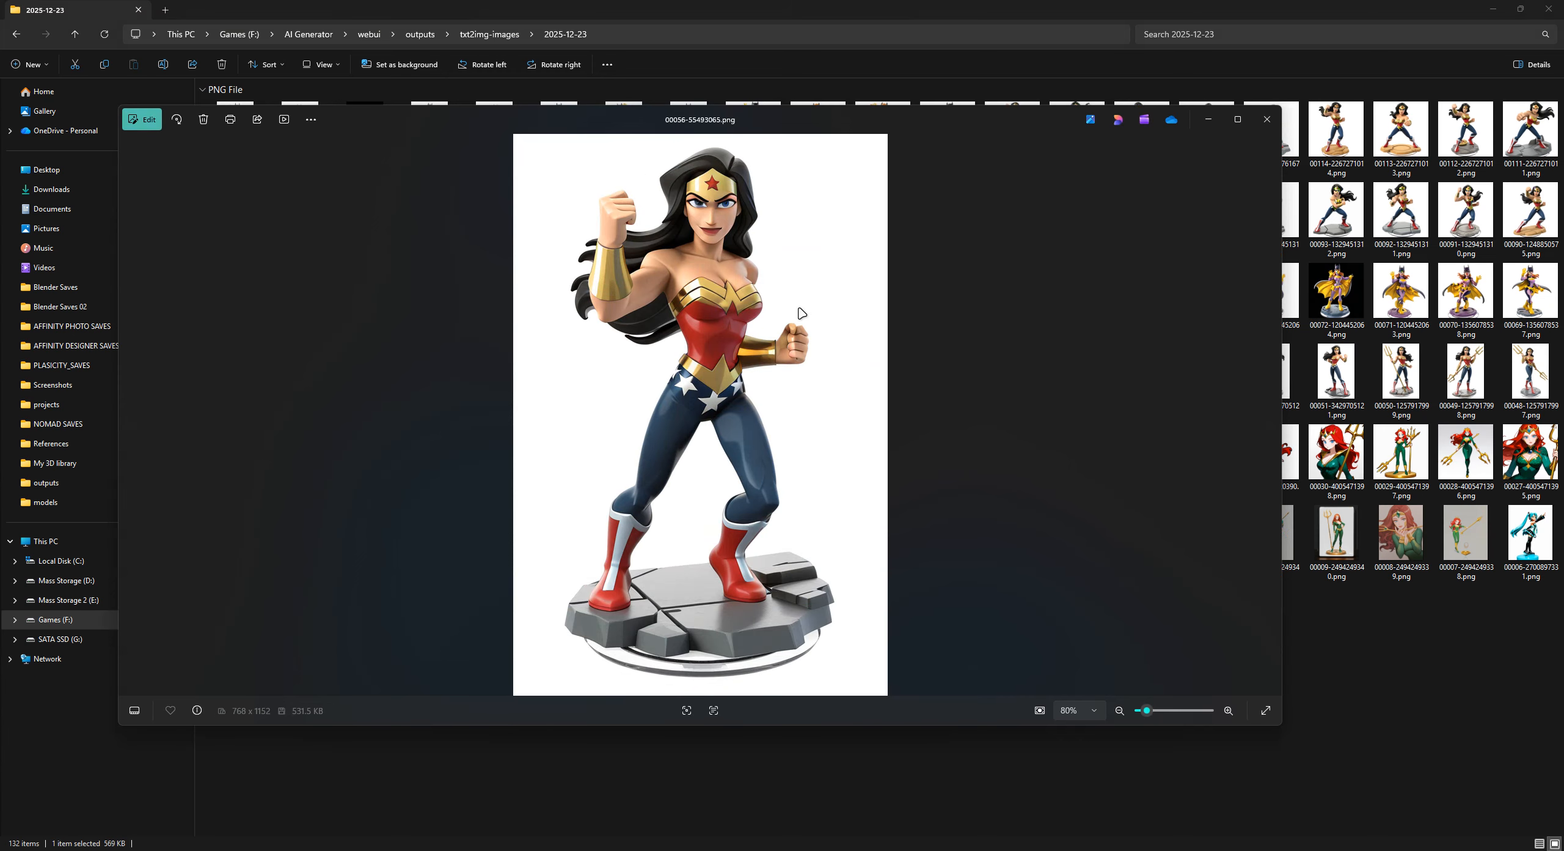
{"action": "left_click", "coordinate": [1267, 120]}
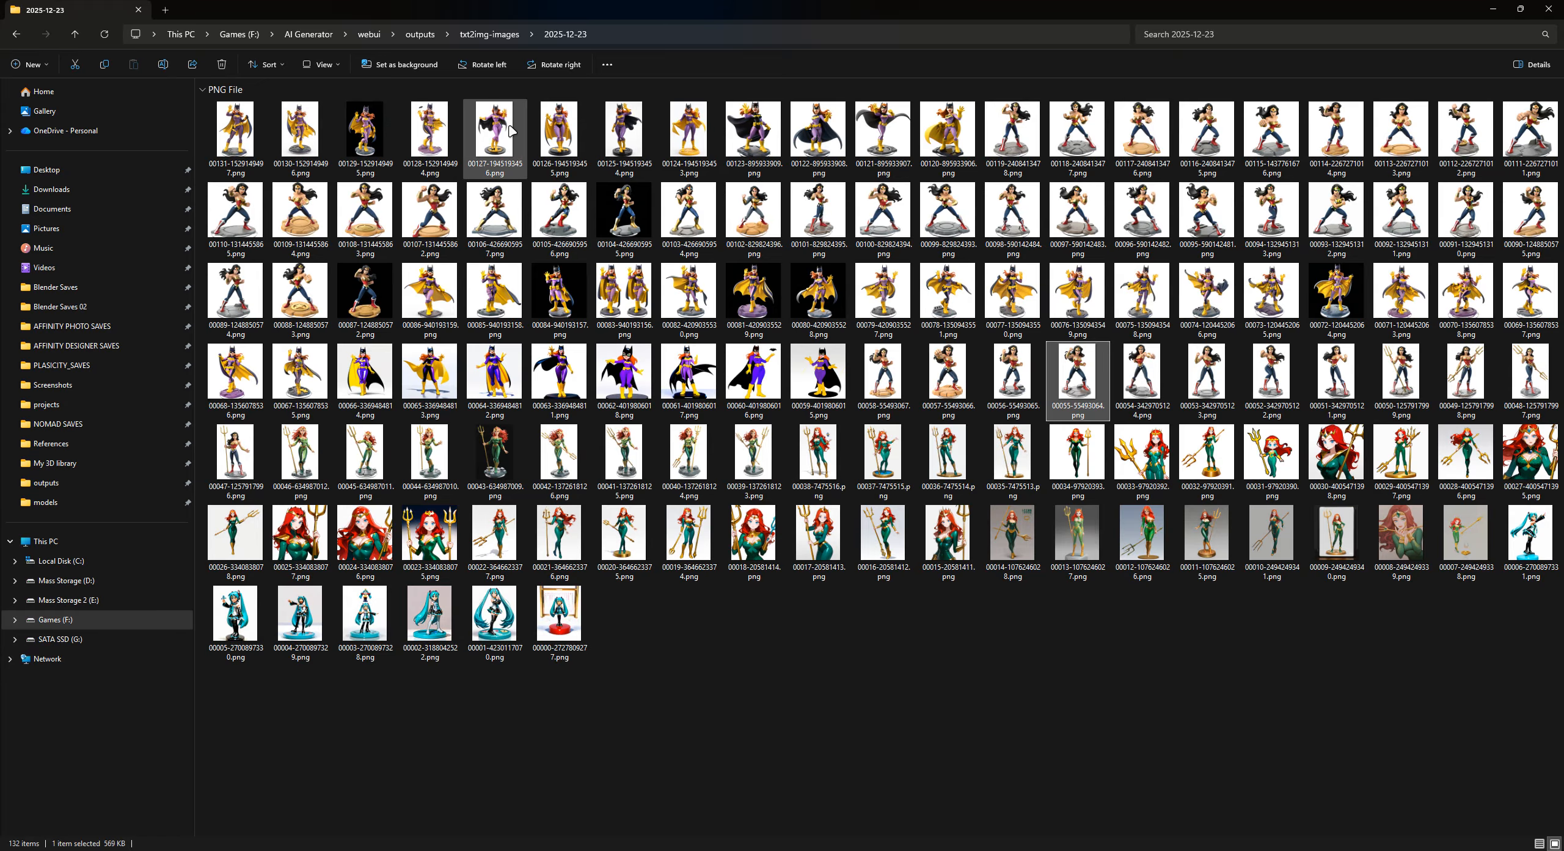
- View the Batgirl figure images 00130 and 00131 in the txt2img outputs, and close the viewer
{"action": "left_click", "coordinate": [285, 115]}
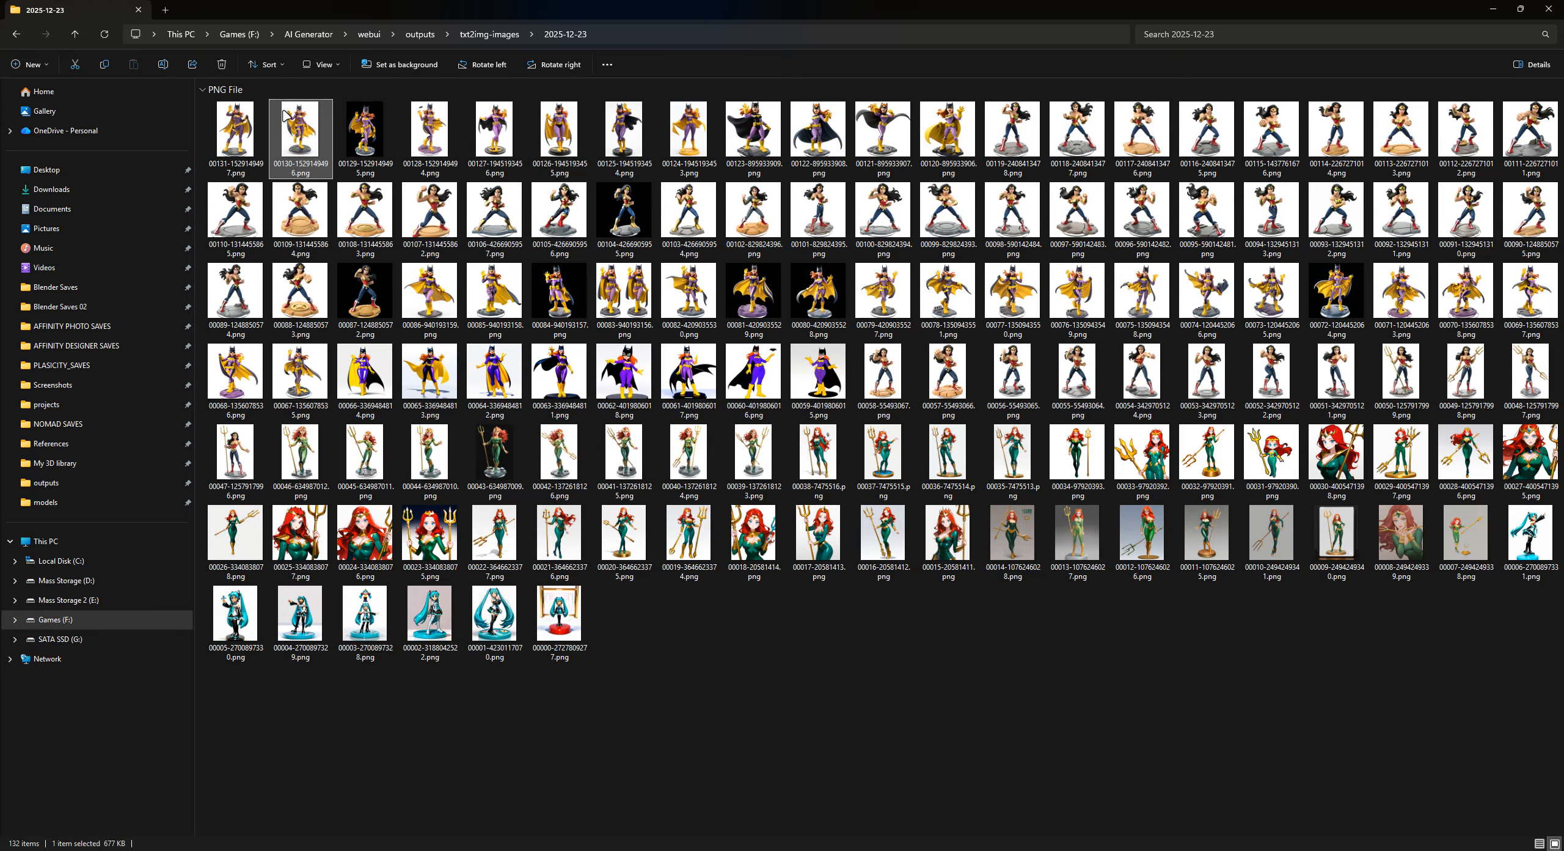
{"action": "double_click", "coordinate": [285, 115]}
{"action": "key", "text": "Left"}
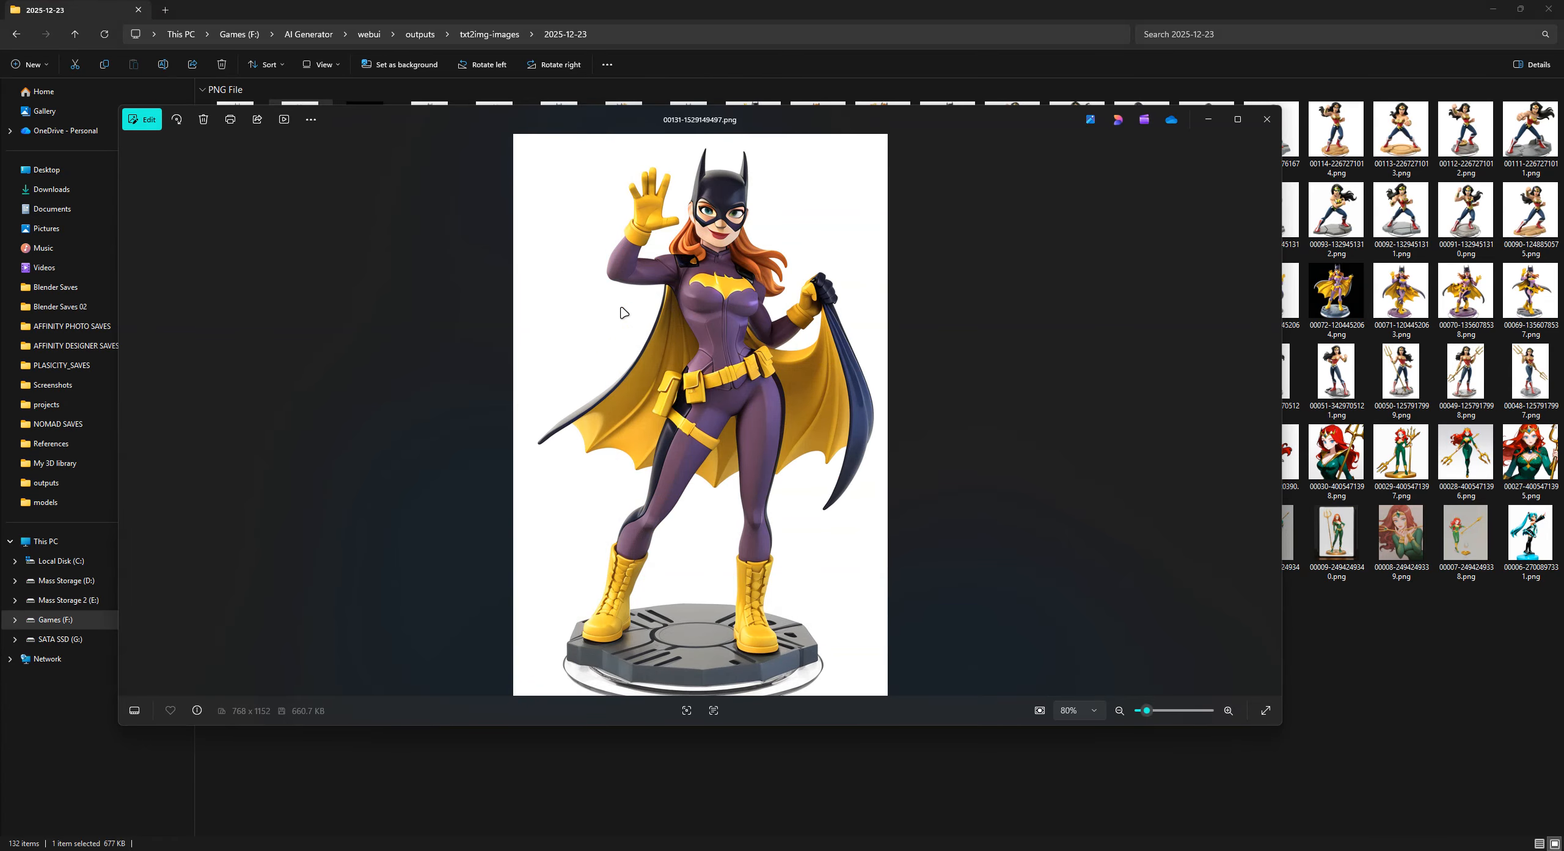
{"action": "left_click", "coordinate": [1266, 119]}
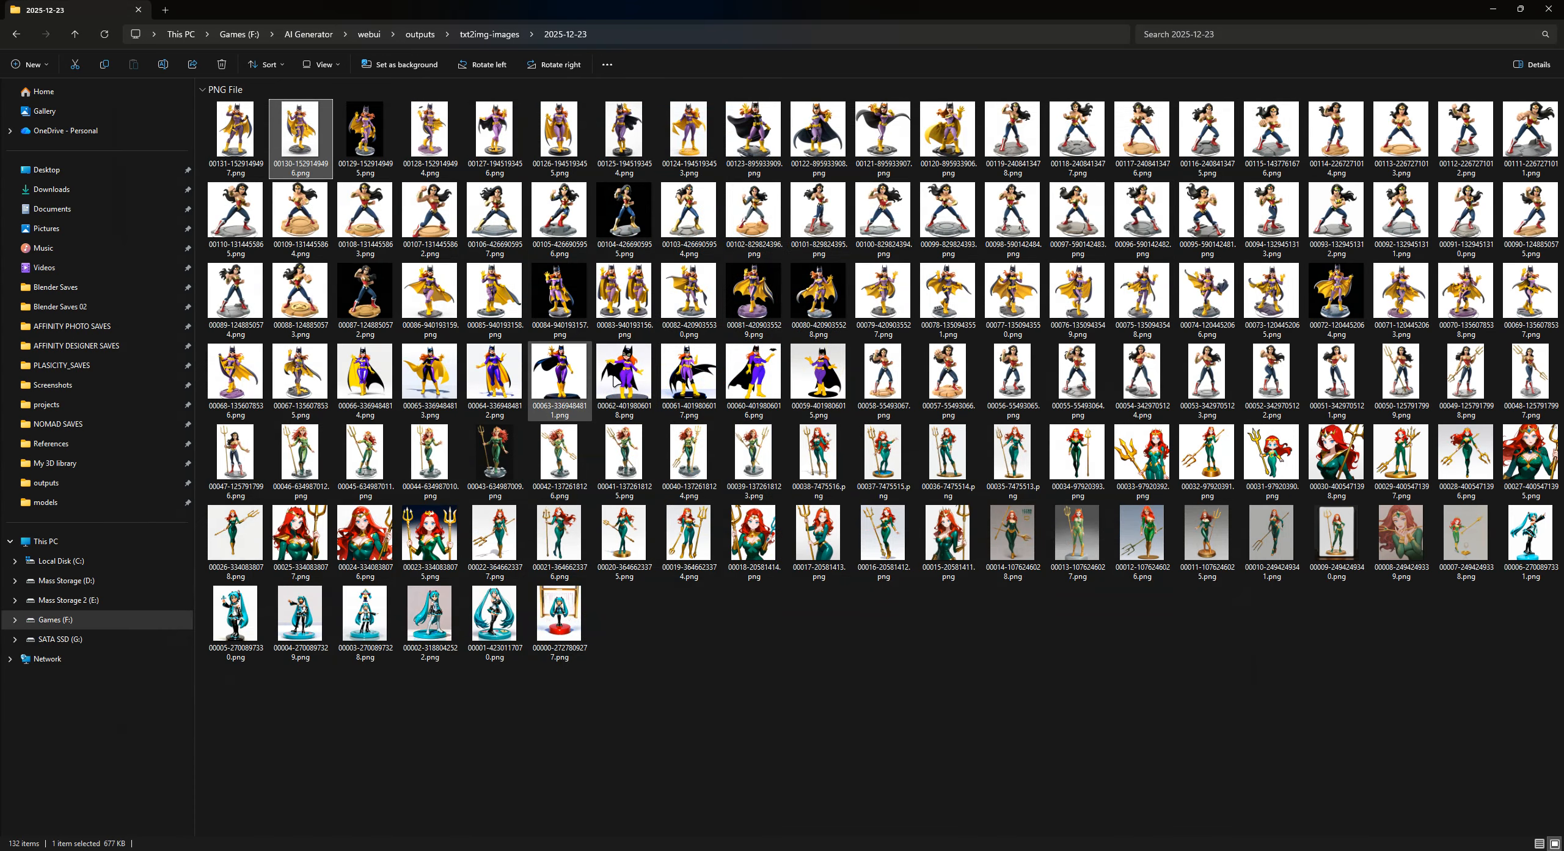
- View Wonder Woman image 00057, close the viewer, and switch back to Stable Diffusion in the browser
{"action": "double_click", "coordinate": [954, 379]}
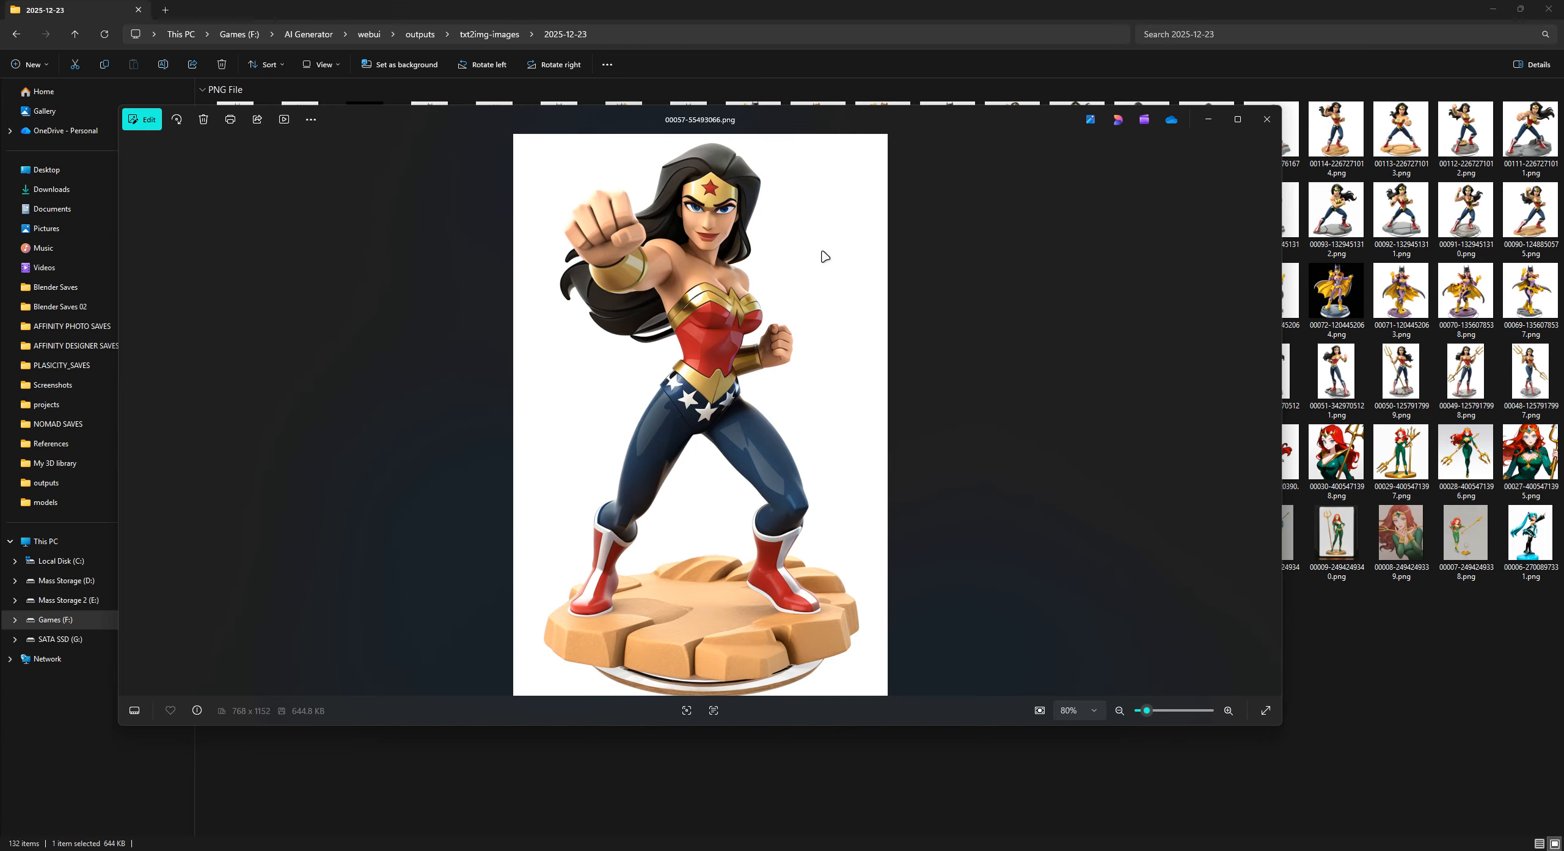
{"action": "left_click", "coordinate": [1266, 119]}
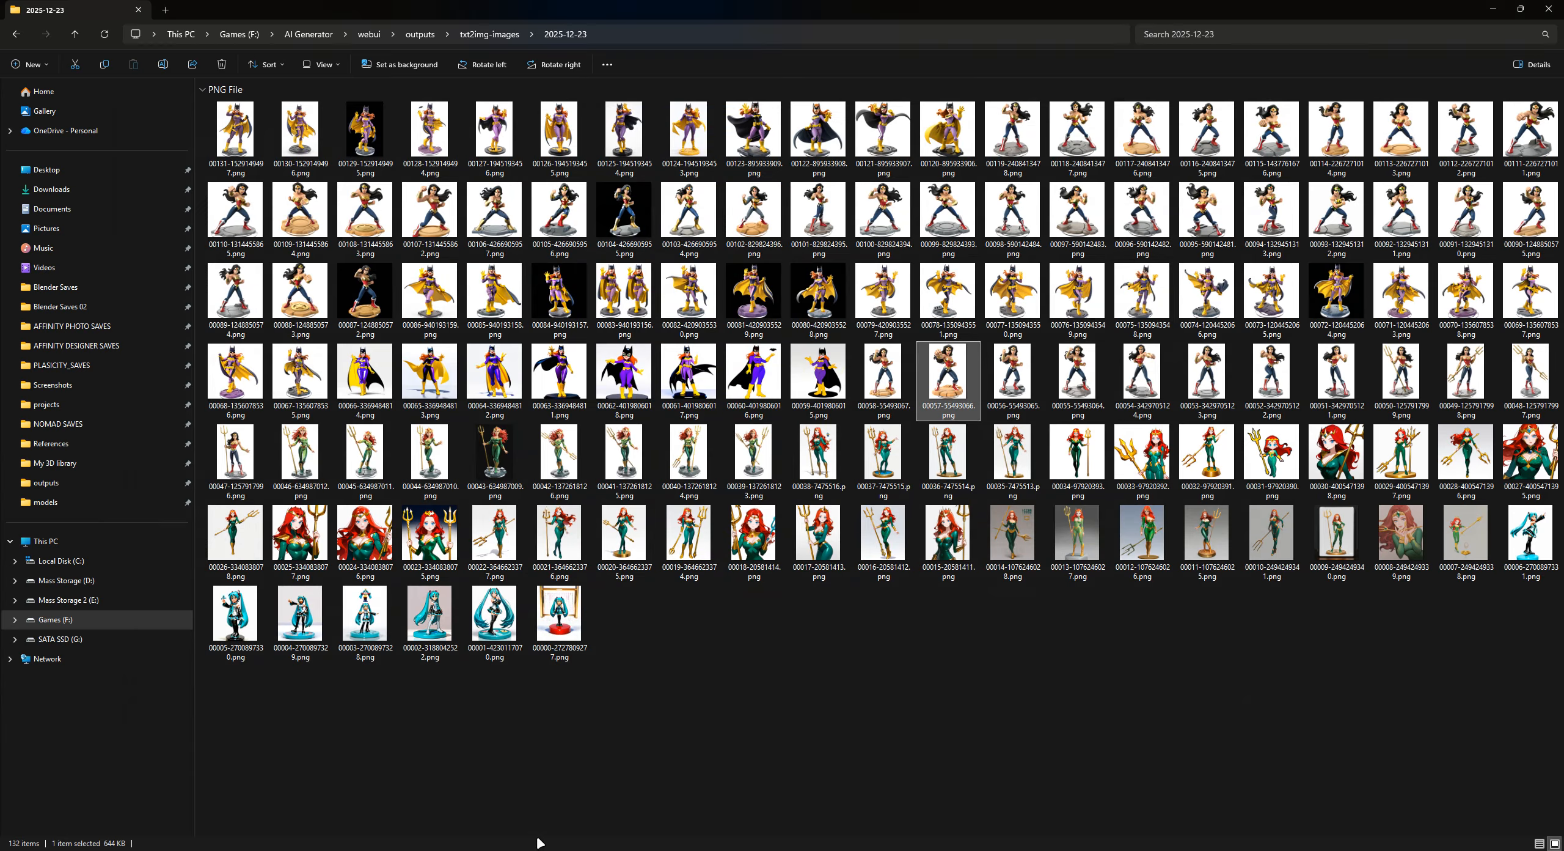
{"action": "left_click", "coordinate": [568, 850]}
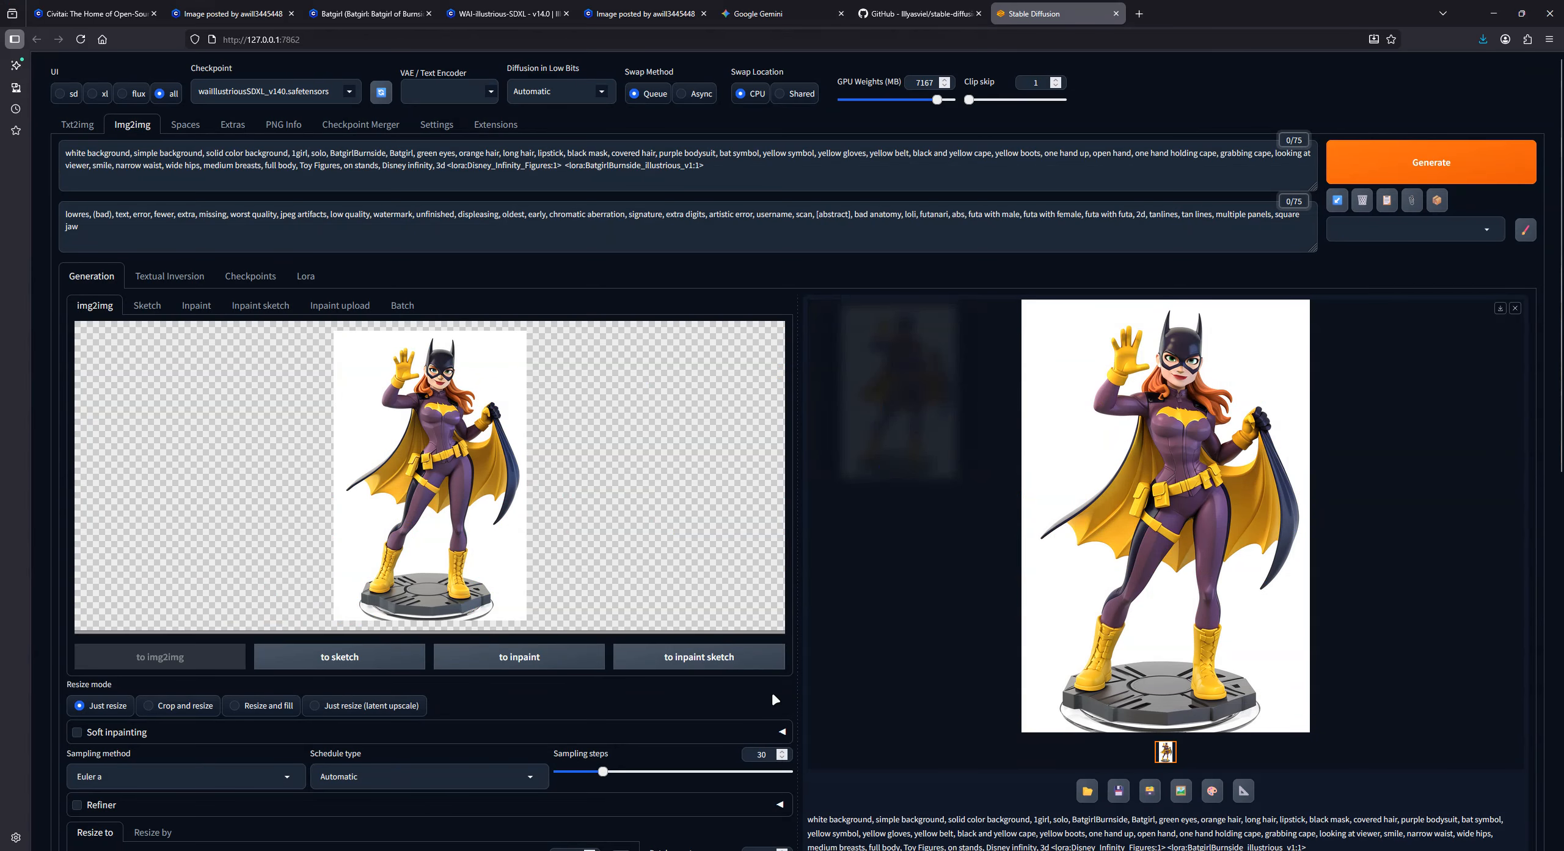